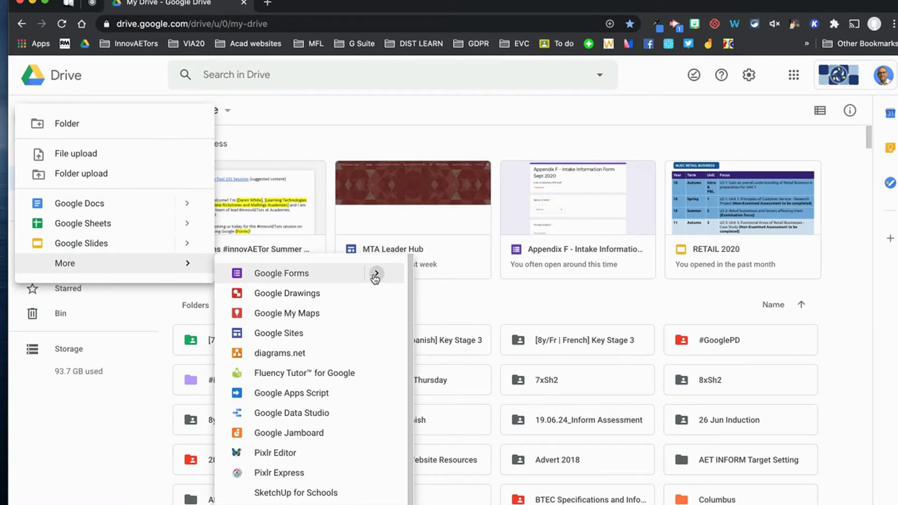
Start a new Google Form from a template in Google Drive, opening the Template gallery.
mouse_move(374, 276)
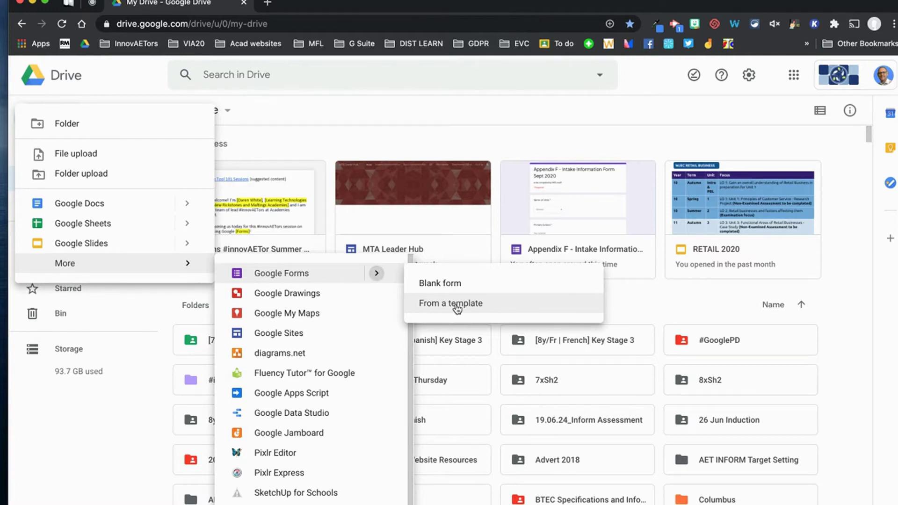
click(456, 305)
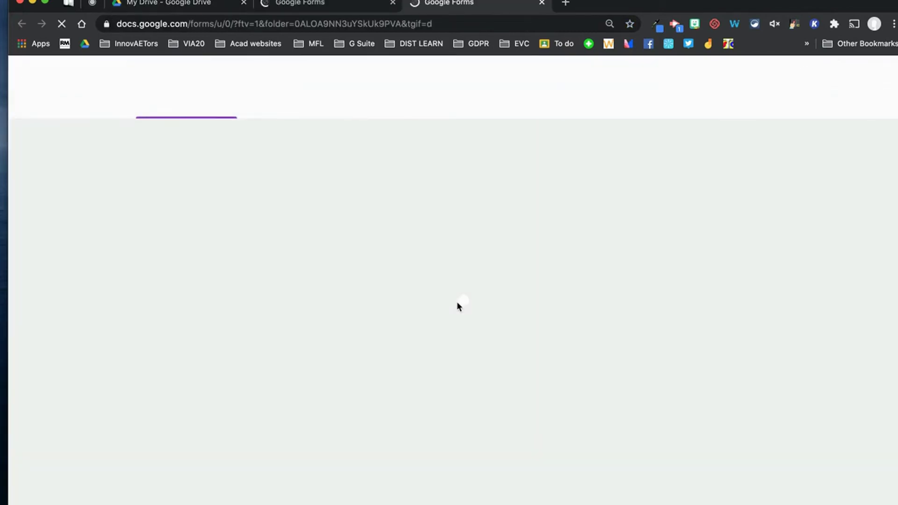
click(458, 305)
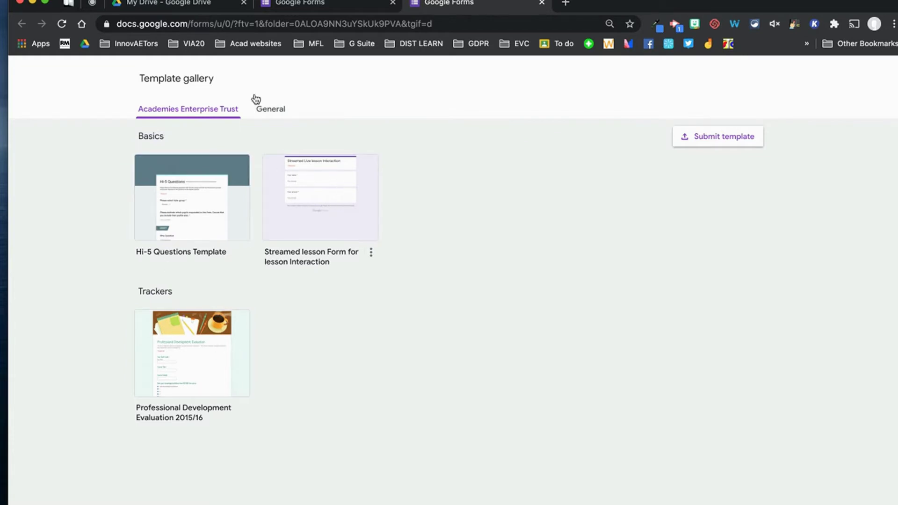
click(279, 110)
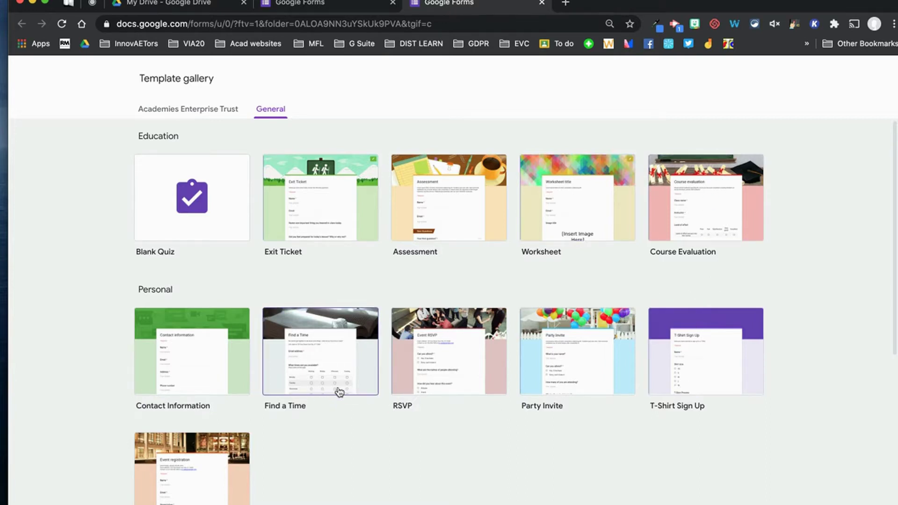
scroll(335, 393, down, 6)
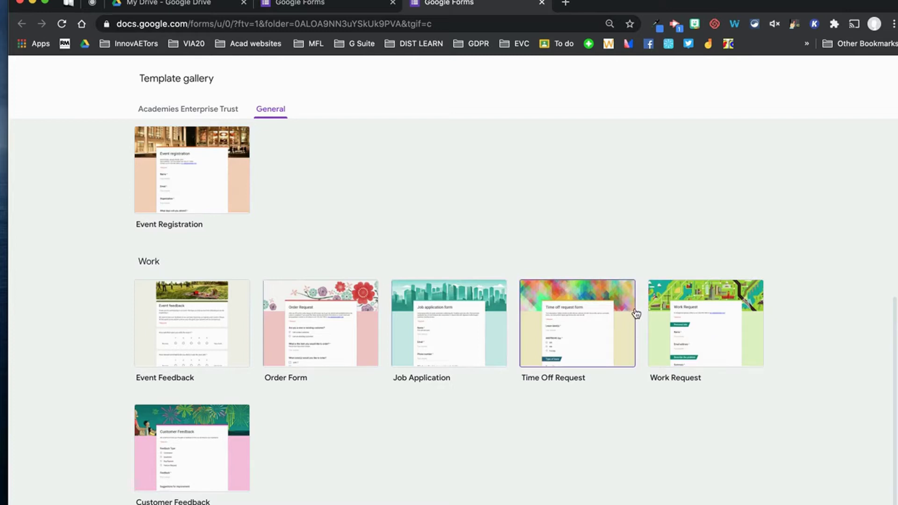
scroll(321, 346, up, 6)
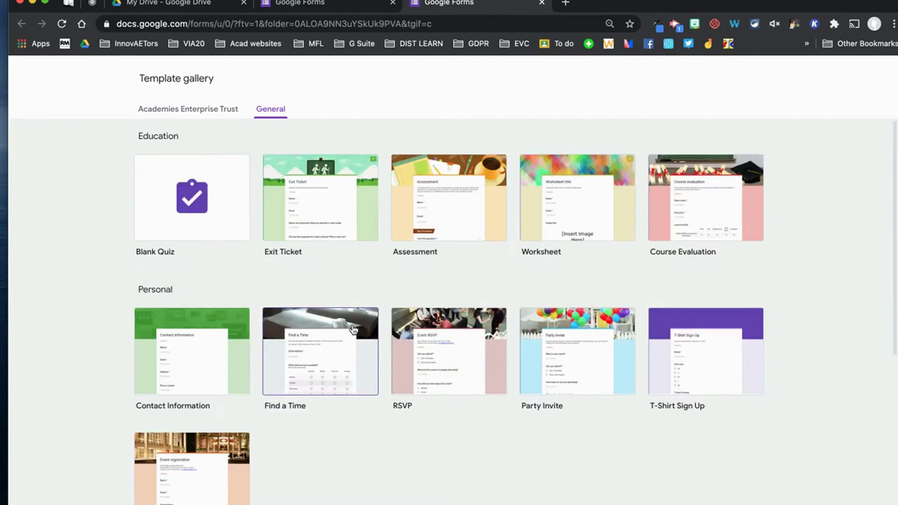
click(345, 199)
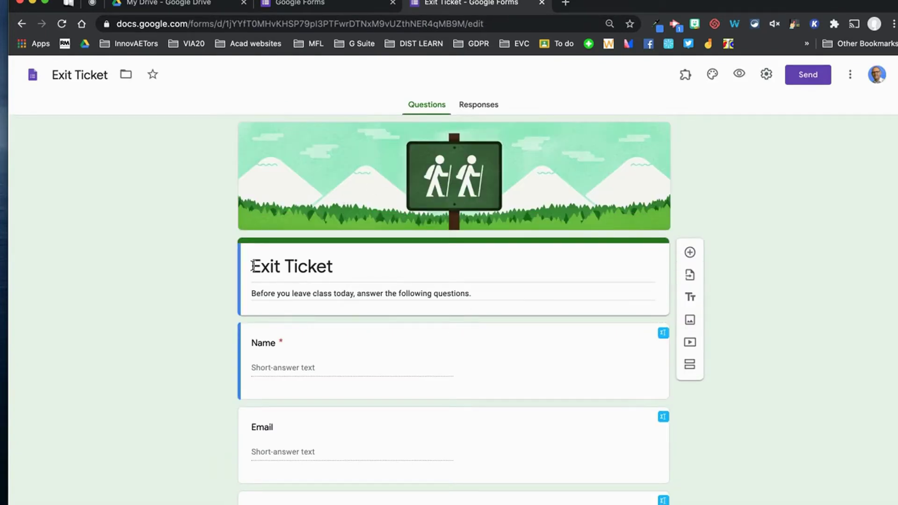
scroll(371, 331, down, 5)
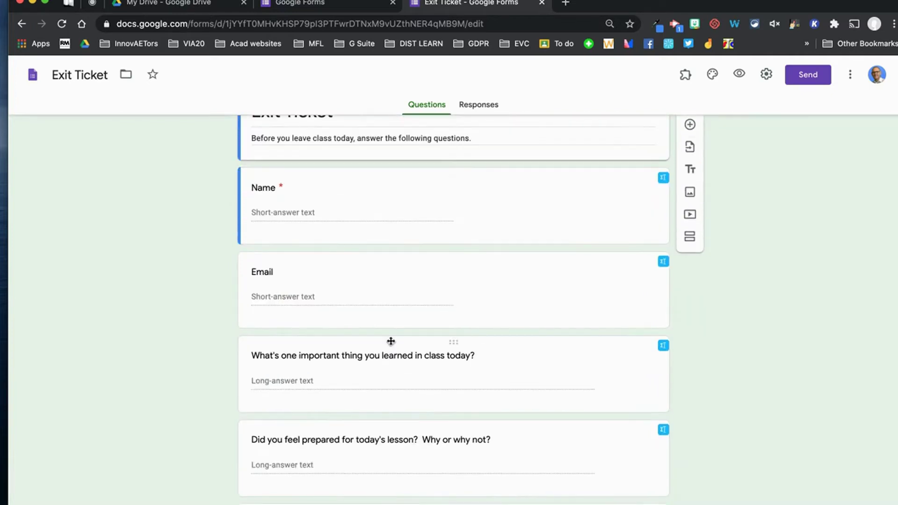
scroll(405, 337, down, 1)
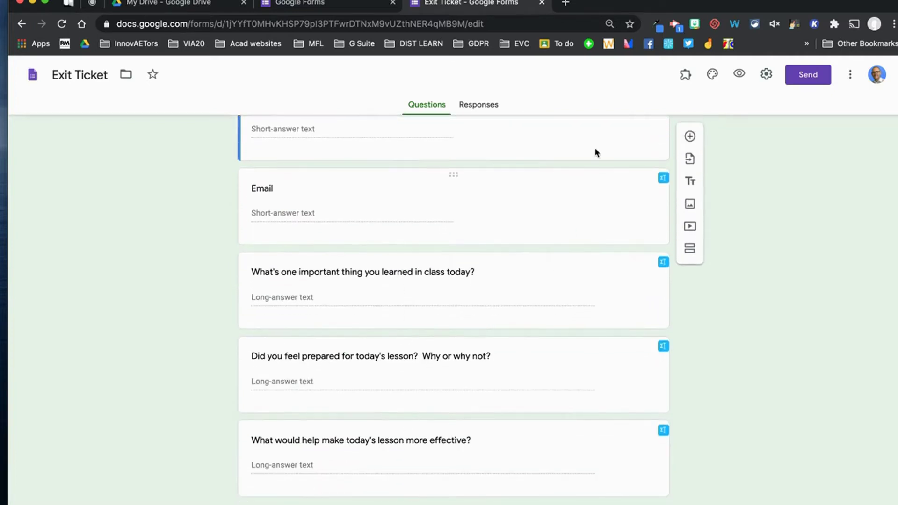
scroll(669, 122, up, 6)
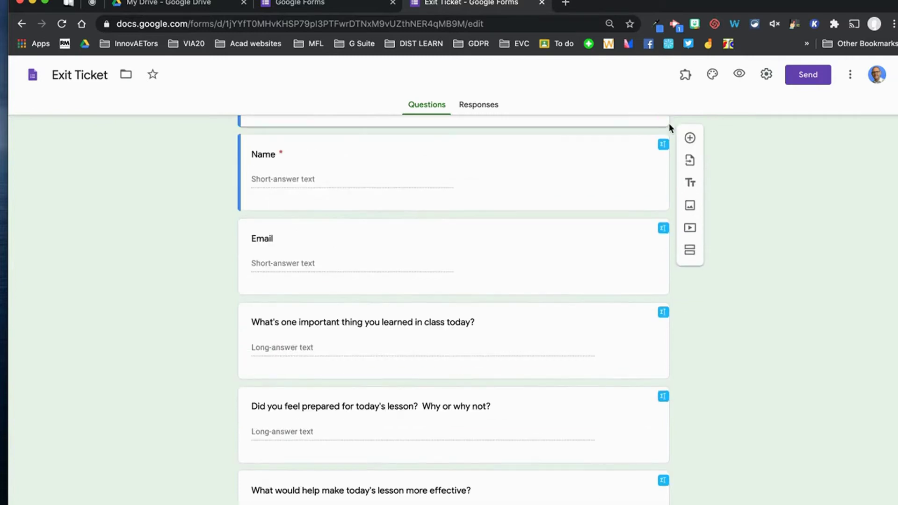
click(543, 3)
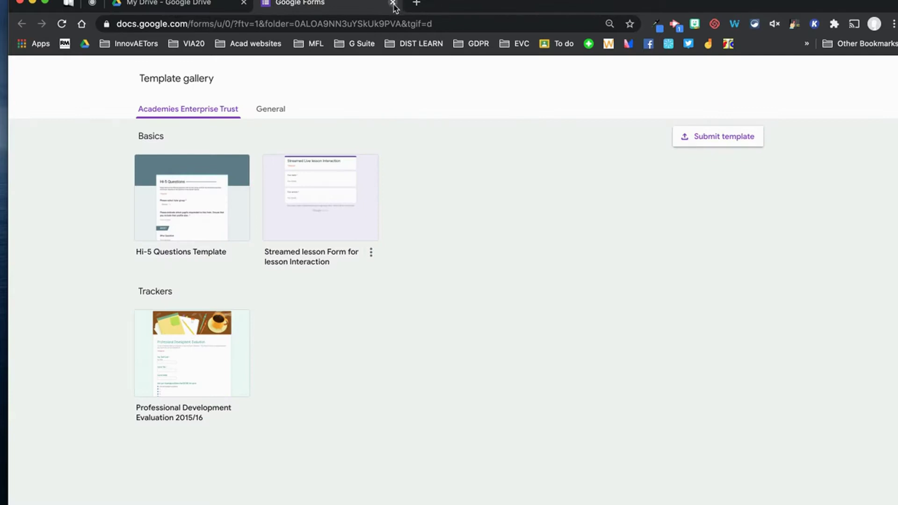
Close the template gallery and create a blank form with forms.new in a new tab.
click(391, 4)
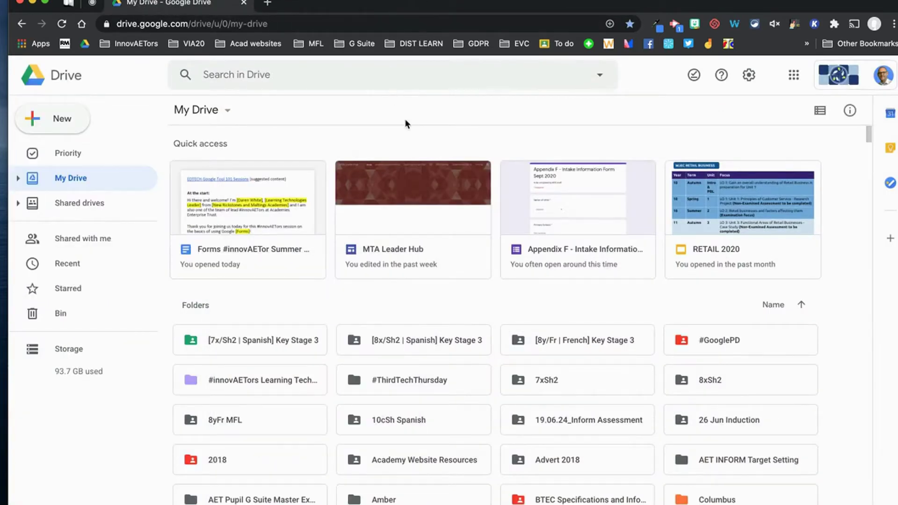
click(268, 2)
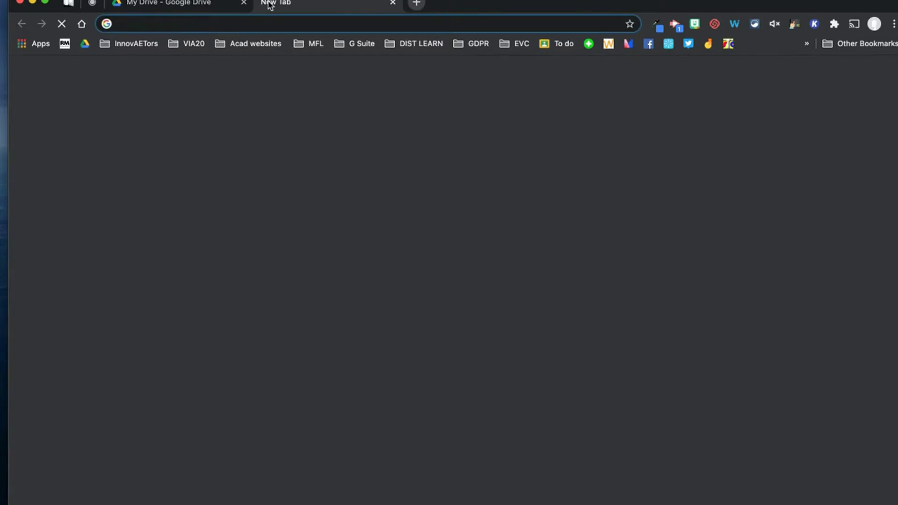
text(form)
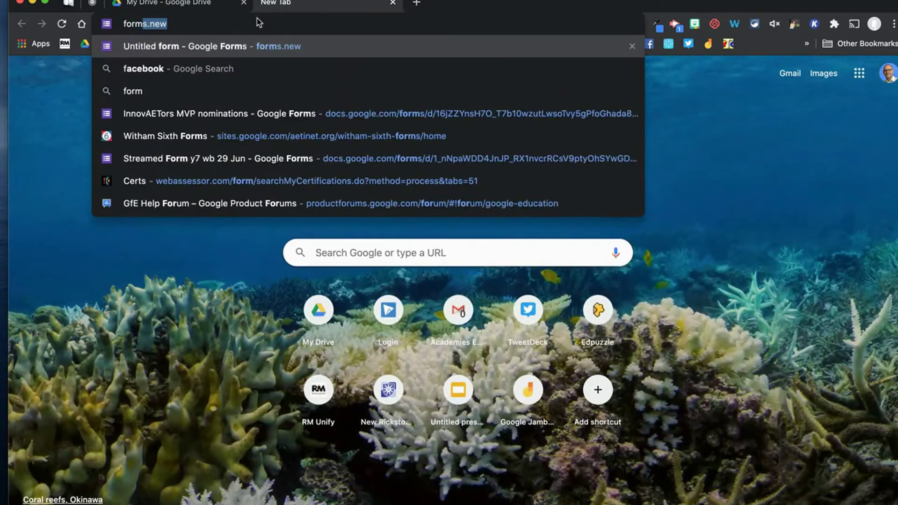
text(s.new)
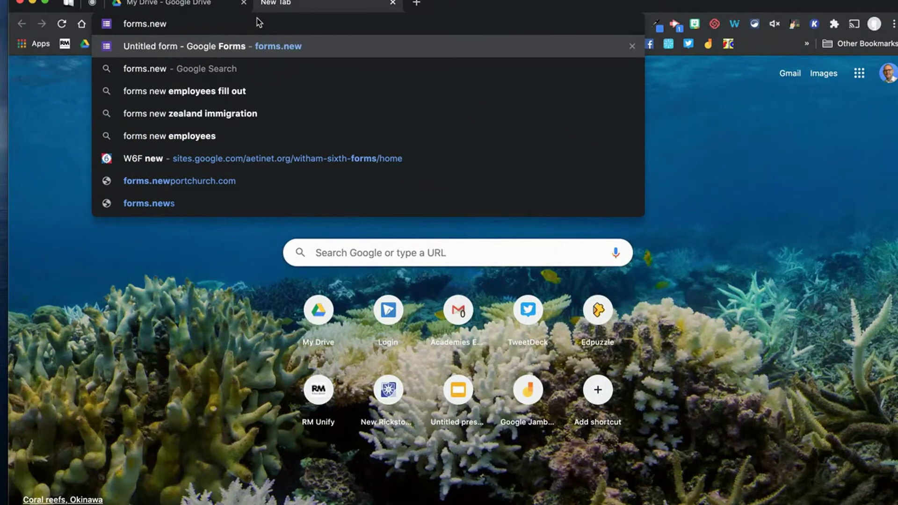
key(Return)
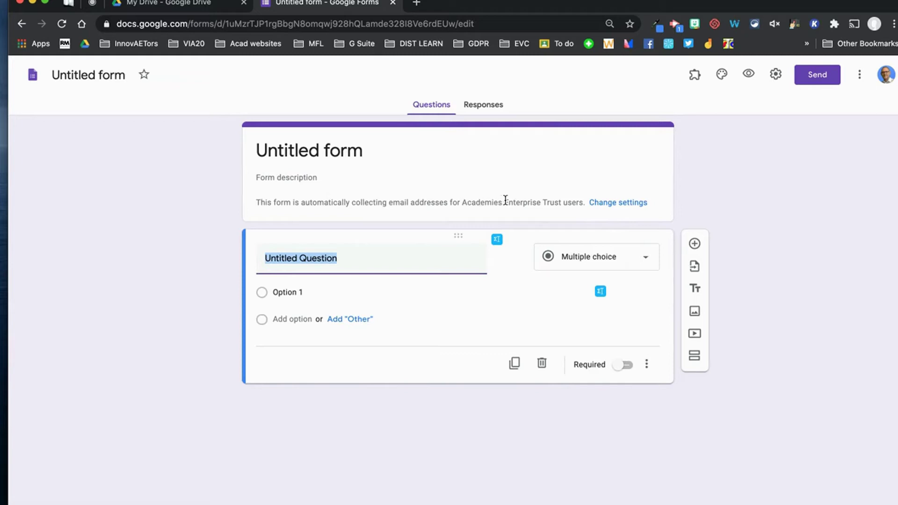
Lift the organisation-only response restriction so the form collects email addresses, and save.
click(611, 202)
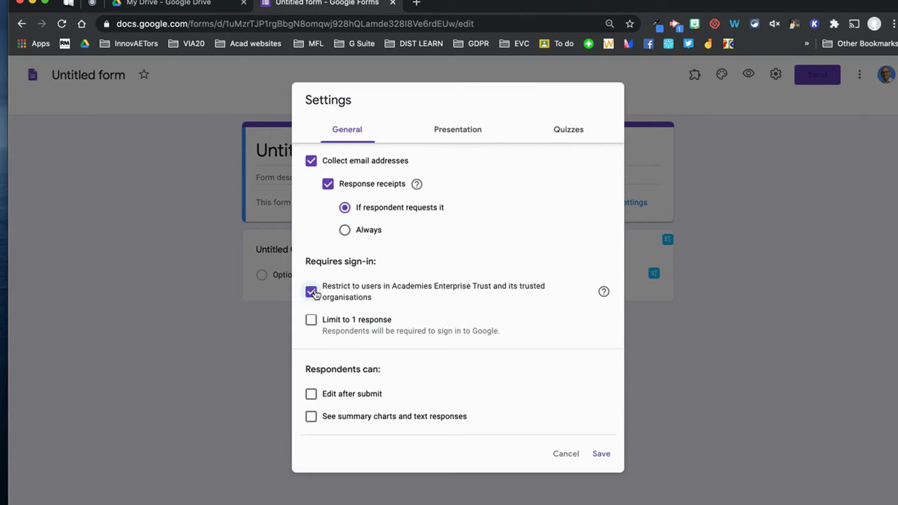
click(311, 293)
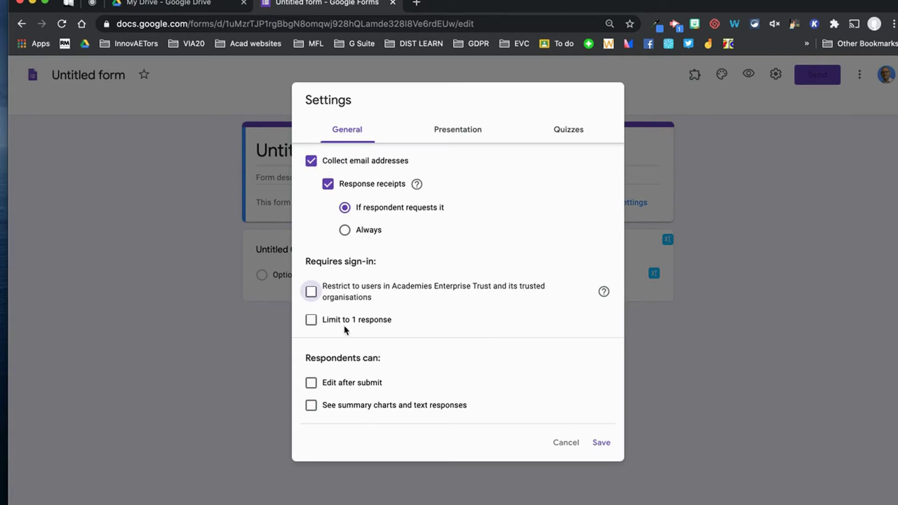
click(601, 444)
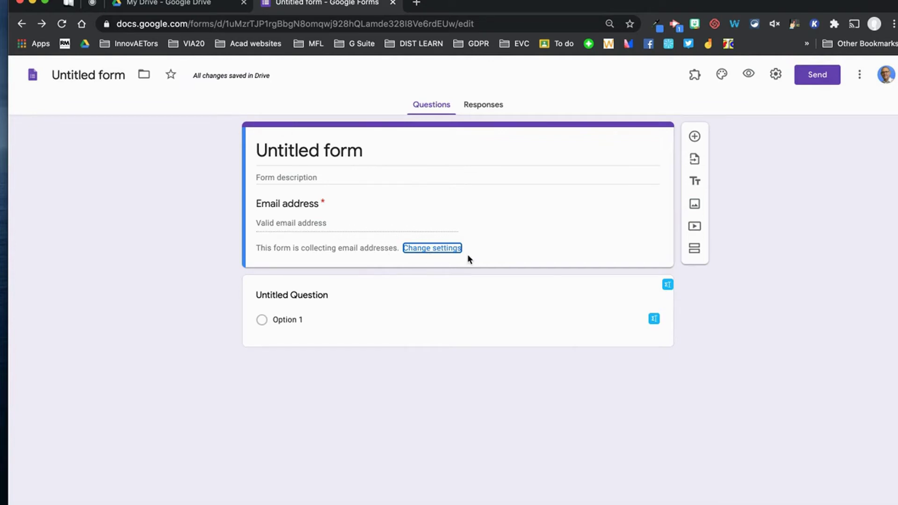
Title the form 'Session feedback' and rename the document to match.
click(345, 150)
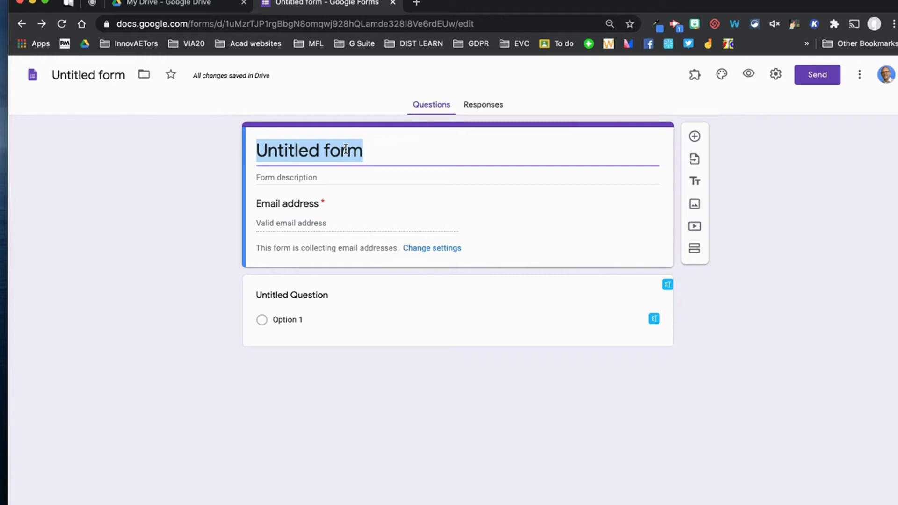
text(Session fe)
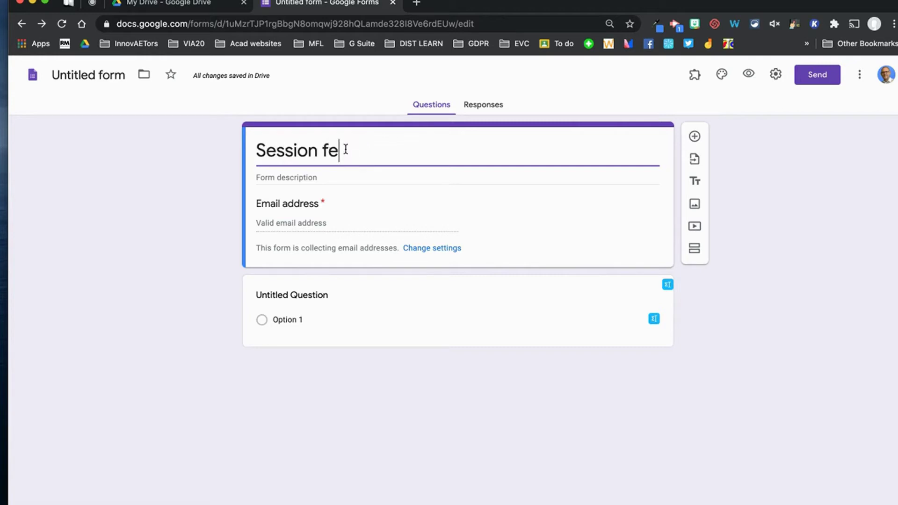
text(edback)
click(111, 77)
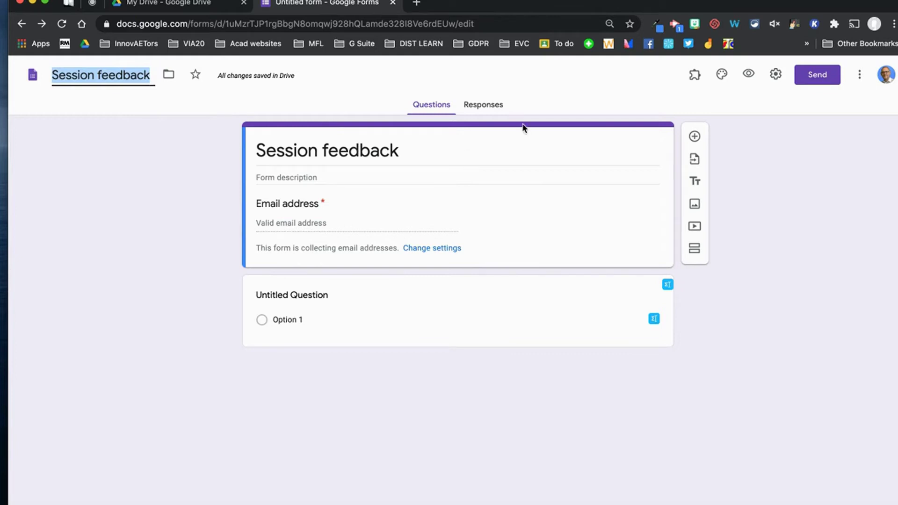
click(529, 82)
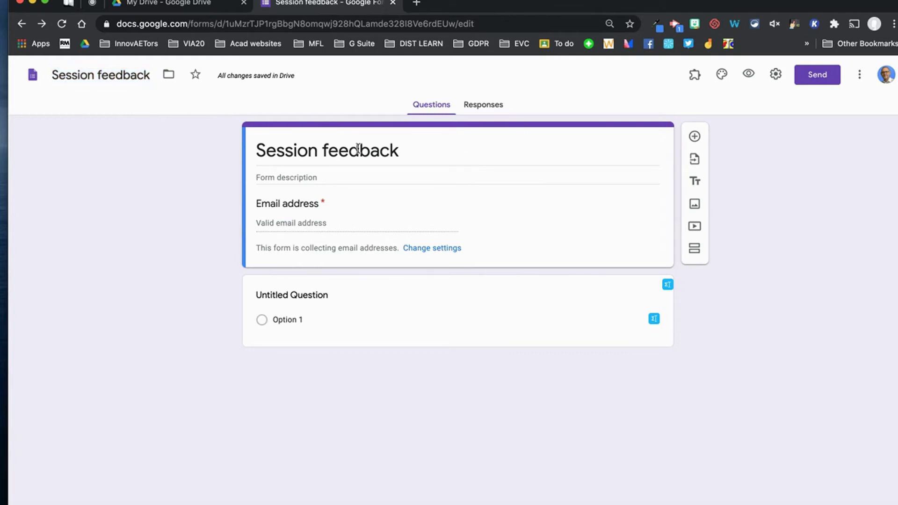
Add the description 'Please provide feedback on the training session you attended', fixing its typos.
click(332, 177)
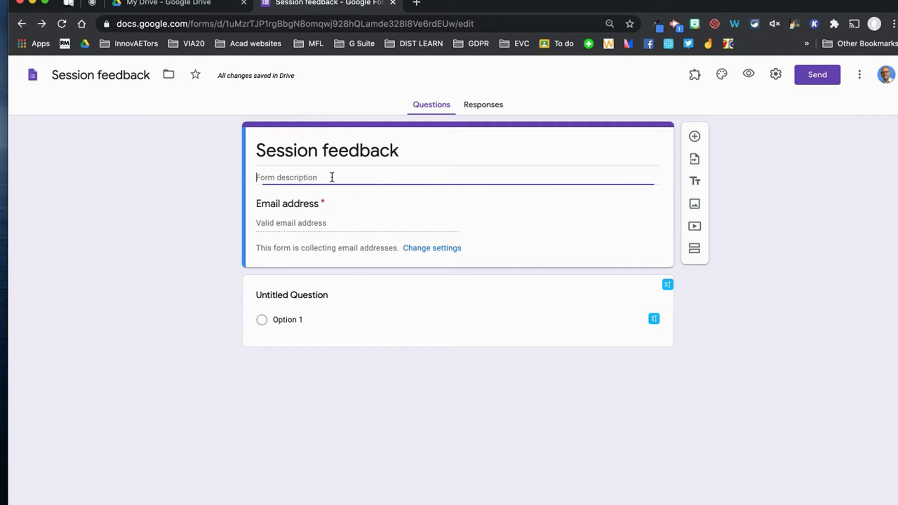
text(Please provide feedbacl on the traning session you attended)
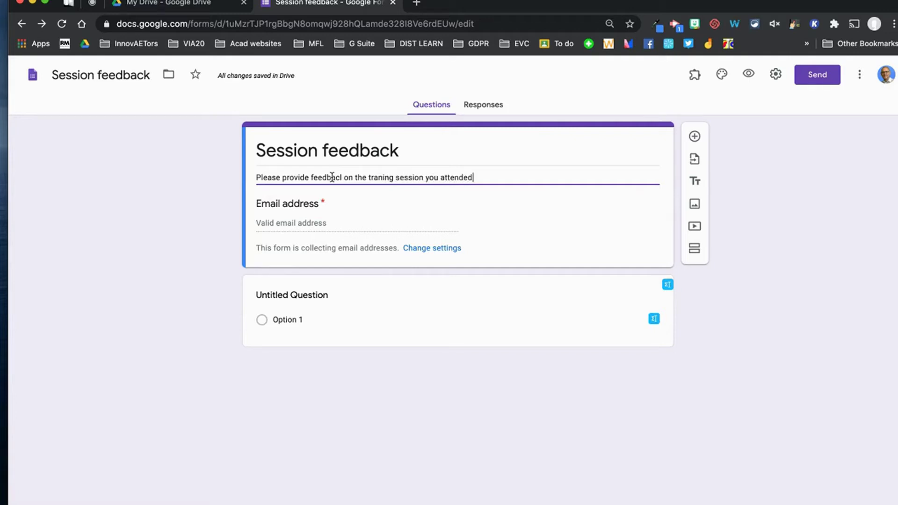
click(379, 178)
text(i)
key(End)
click(342, 179)
key(BackSpace)
text(k)
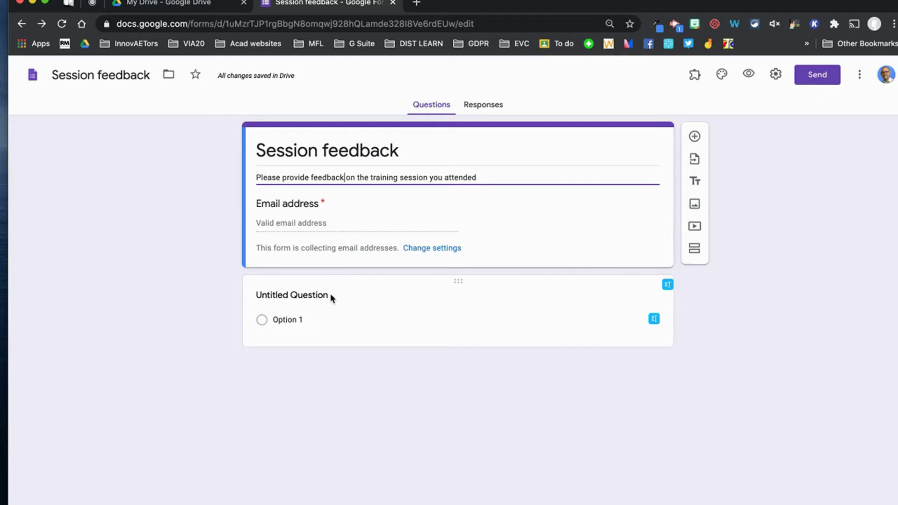
Turn the first question into a required 'Which session did you attend?' multiple-choice question.
click(305, 297)
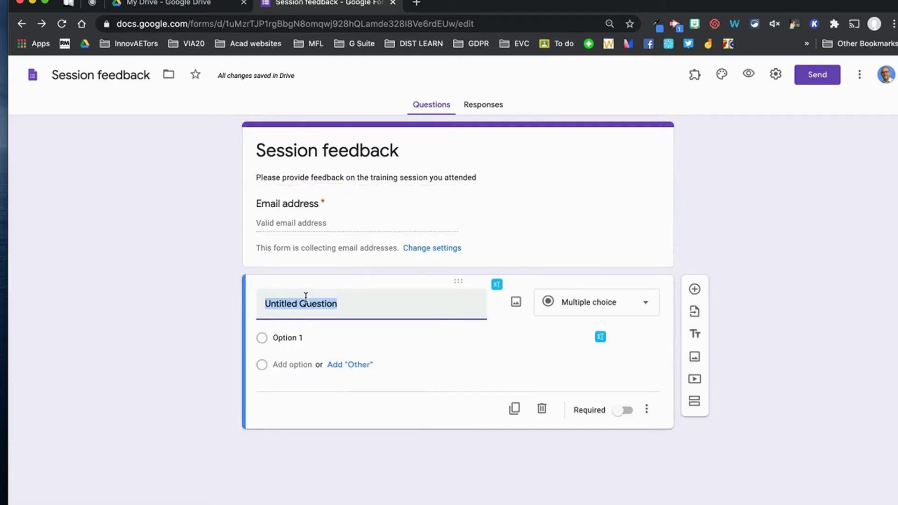
text(Which session did you attend?)
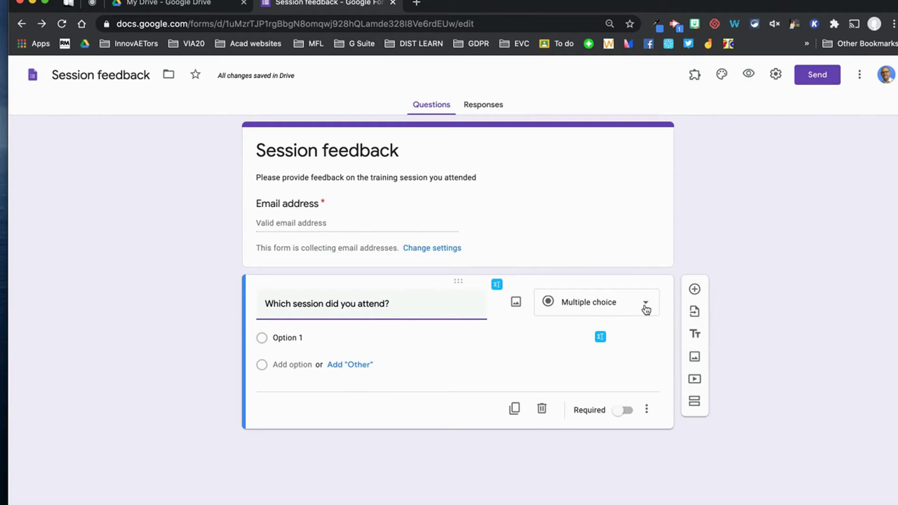
click(627, 412)
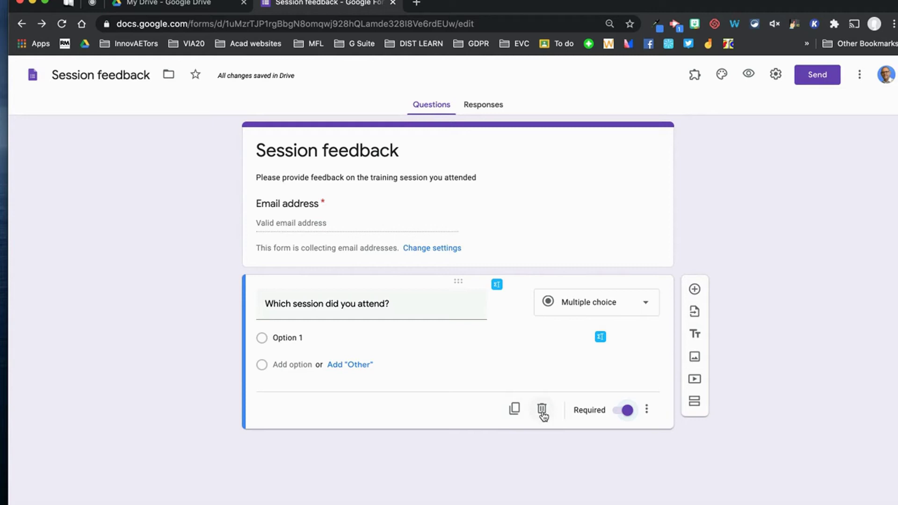
click(646, 410)
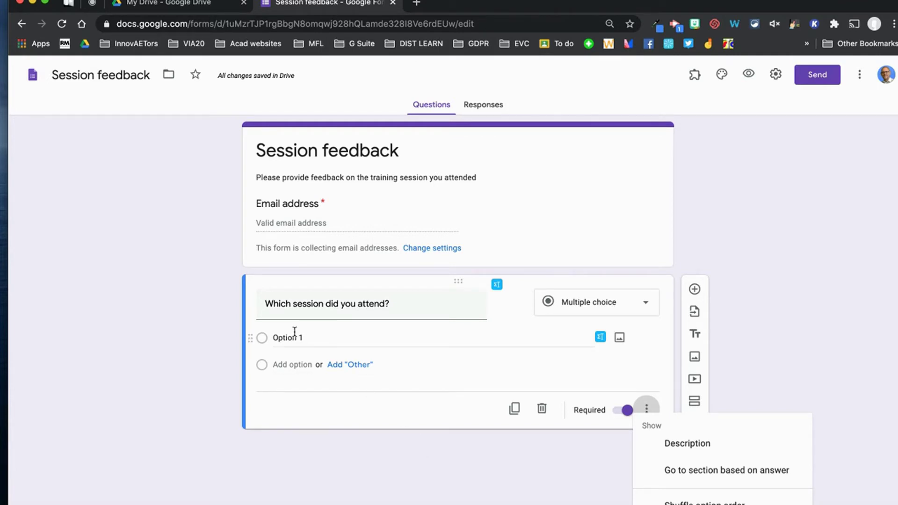
Give the question three choices: Verbal feedback, Effective marking and Pastoral care.
click(316, 340)
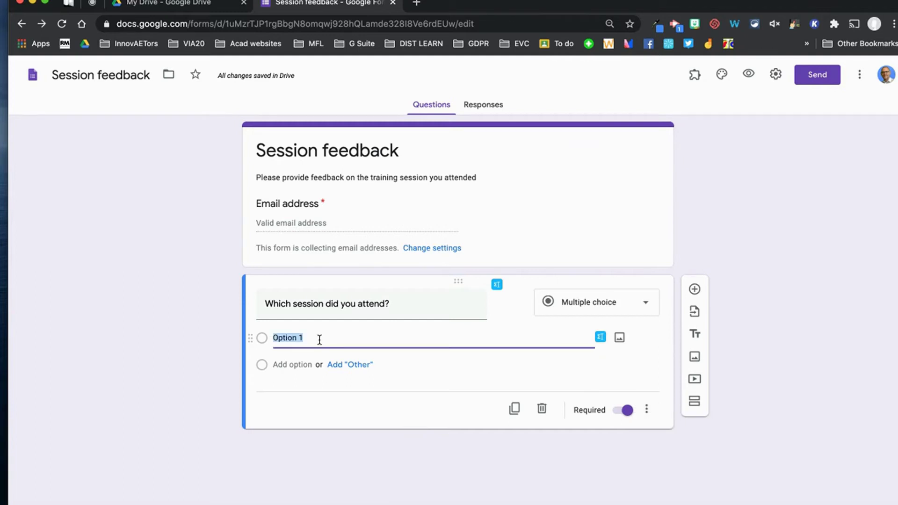
text(Verbal feedback)
click(285, 365)
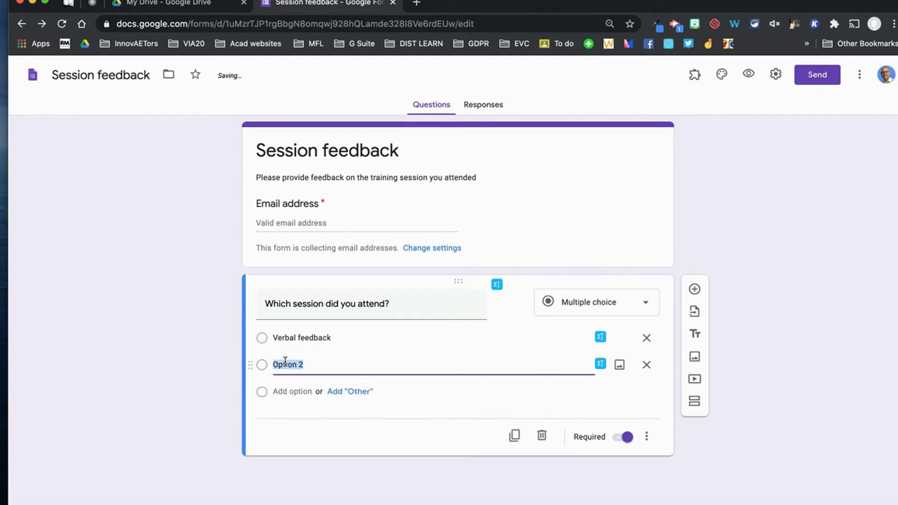
text(Effective marking)
click(287, 391)
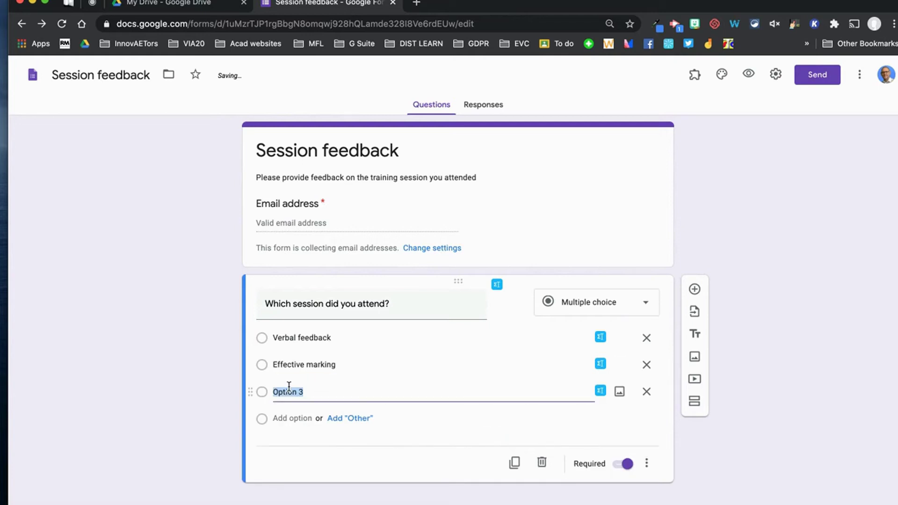
text(Pastoral care)
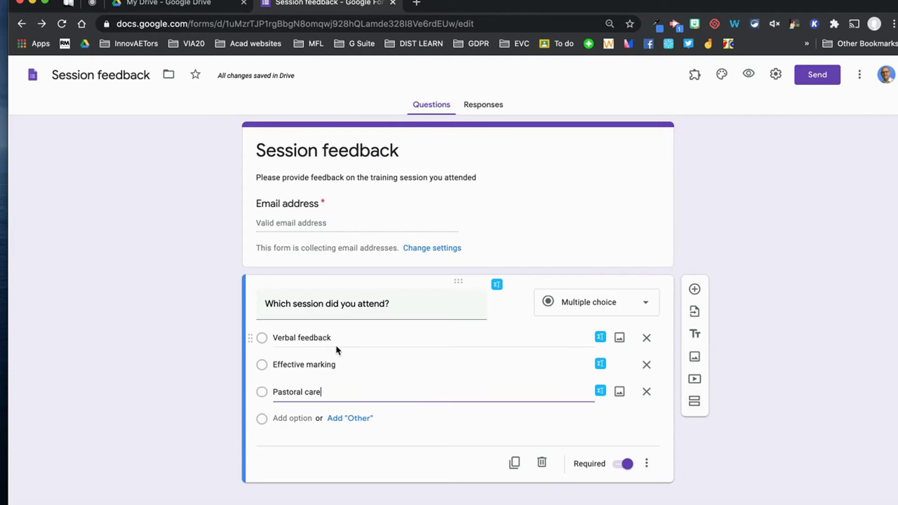
Add three sections titled Verbal feedback session, Effective marking session and Pastoral Care session.
click(695, 402)
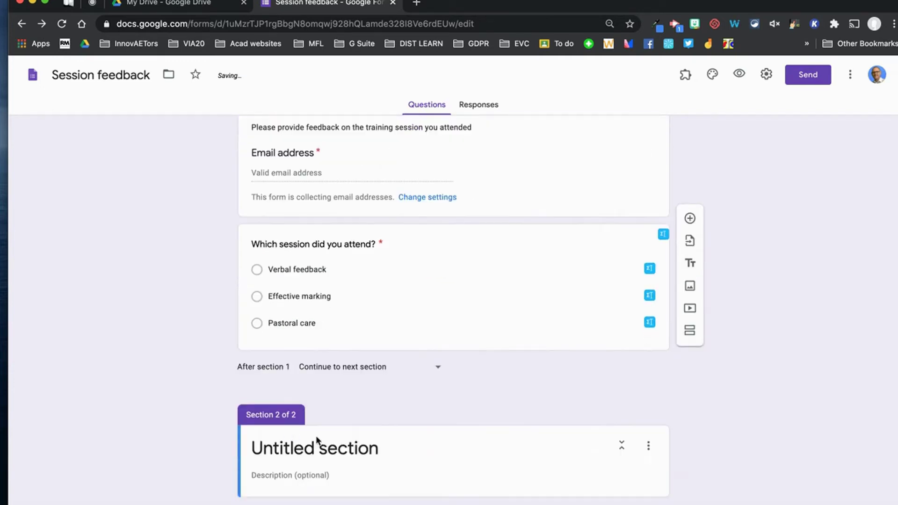
click(349, 447)
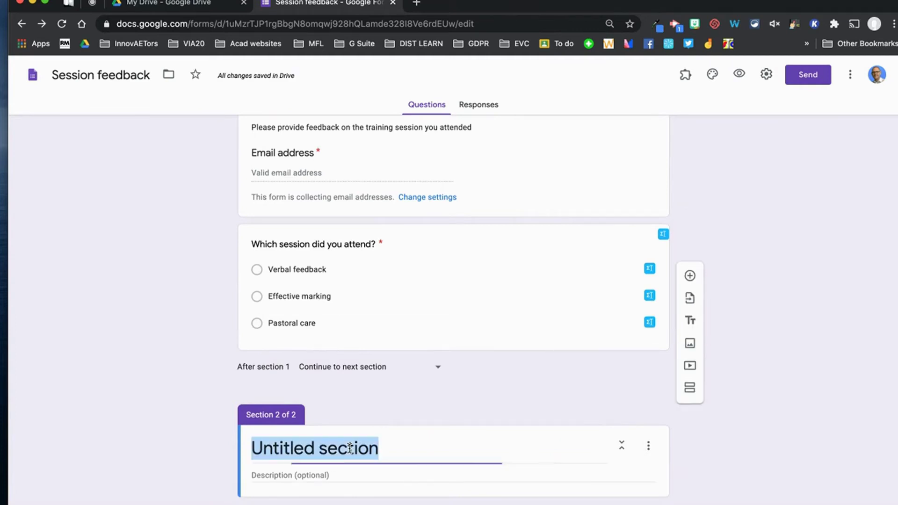
text(Verb)
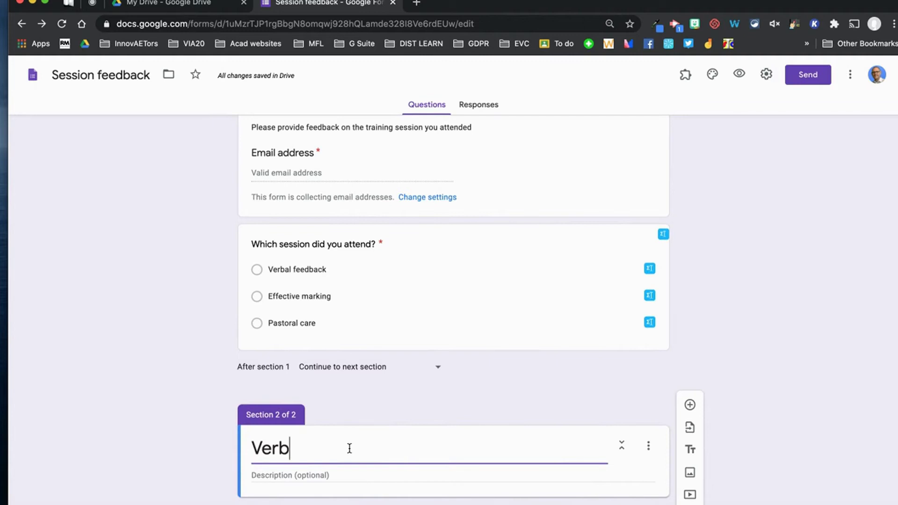
text(al feedback session)
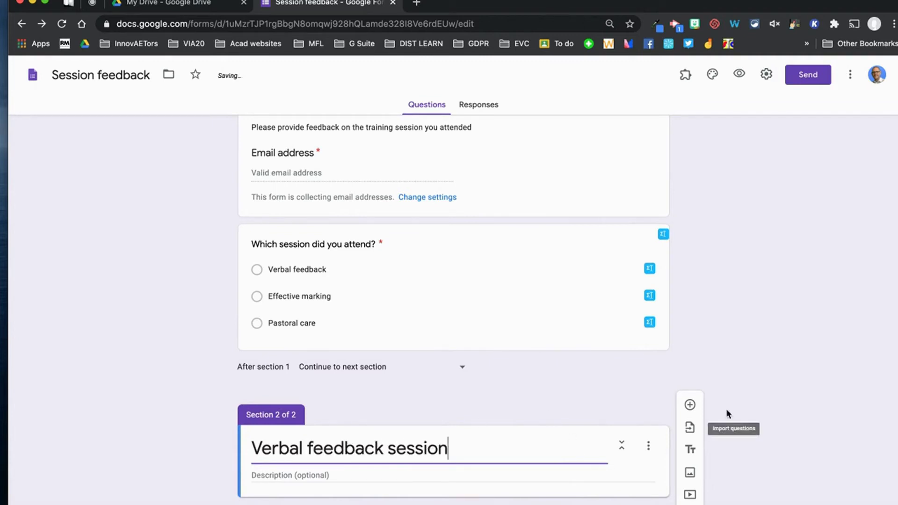
click(762, 384)
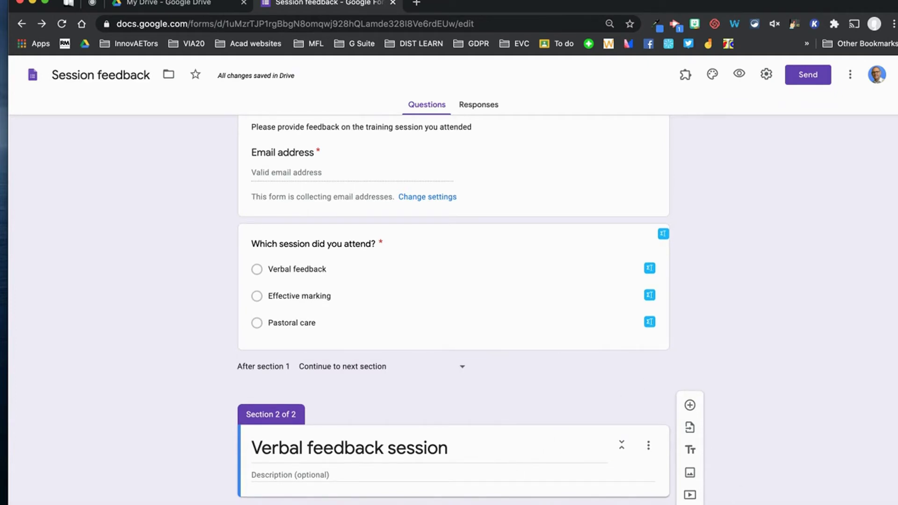
click(690, 502)
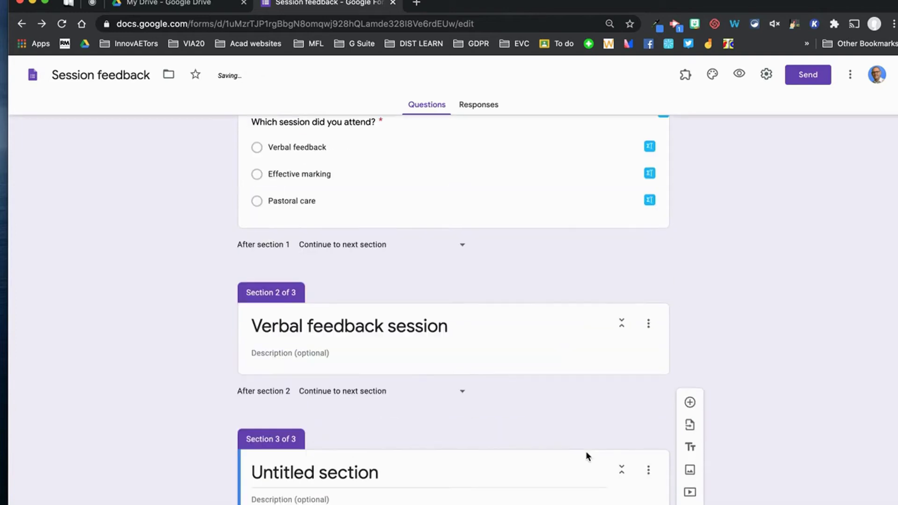
click(400, 477)
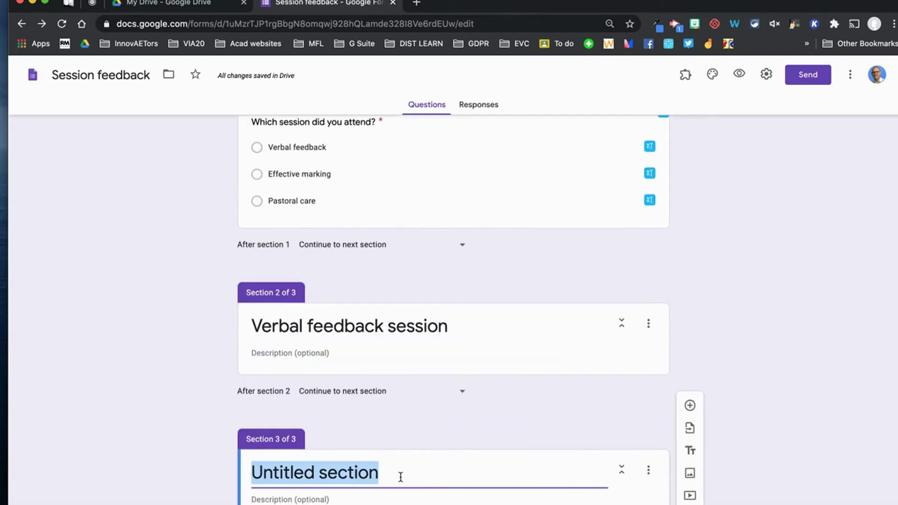
text(Effective ma)
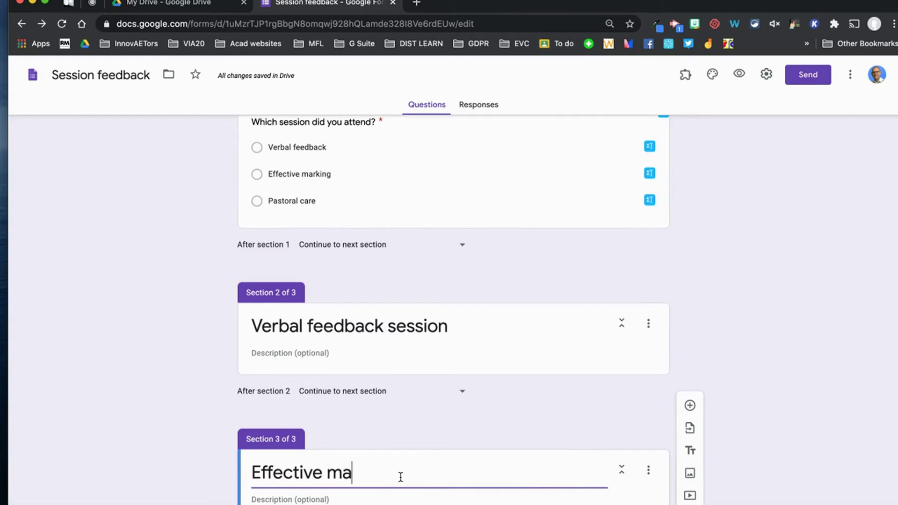
text(rking session)
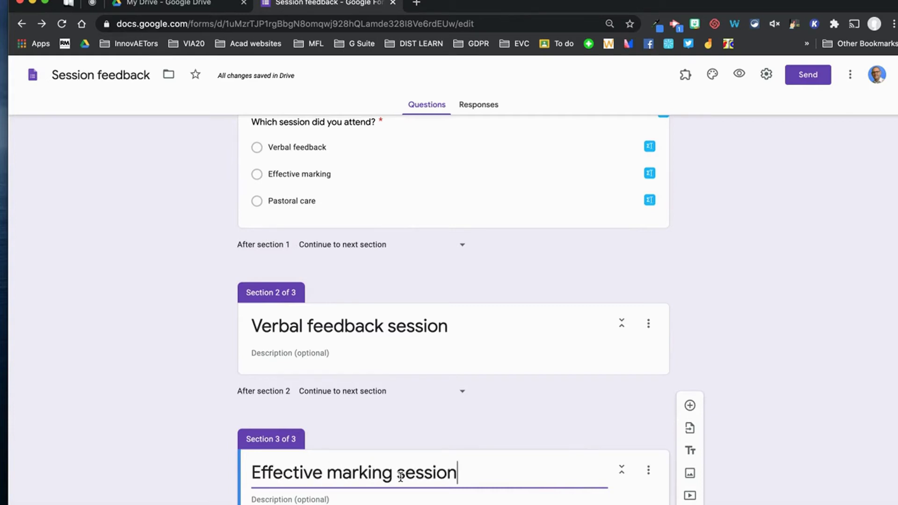
scroll(754, 475, down, 1)
click(689, 503)
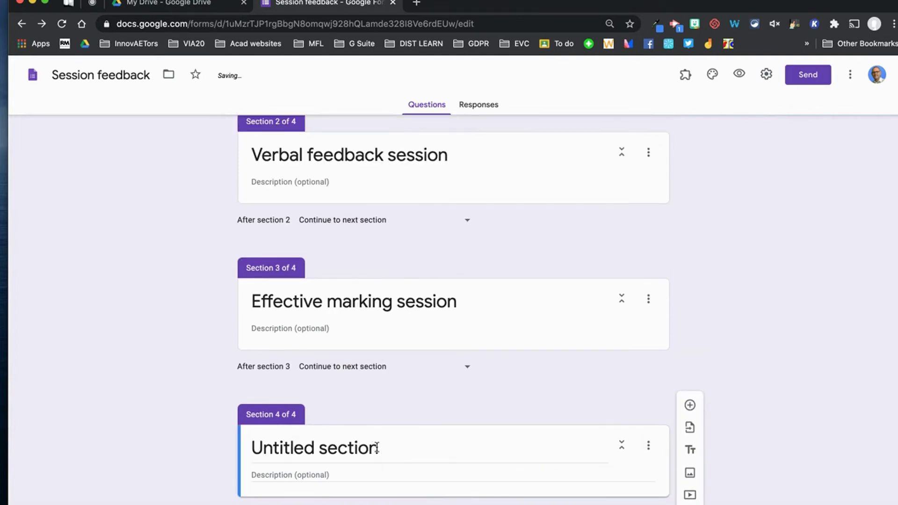
click(387, 451)
text(Pastoral Care session)
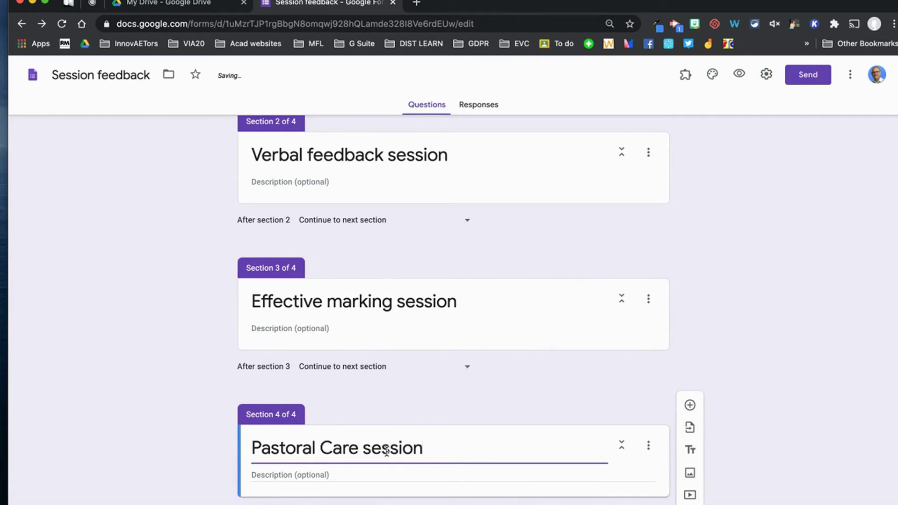
Enable 'Go to section based on answer' on the session question.
click(759, 298)
scroll(759, 298, up, 5)
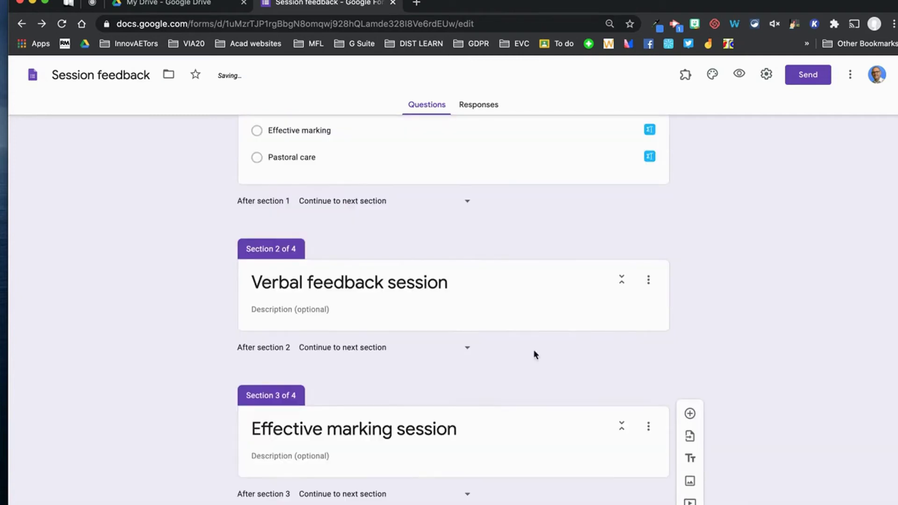
scroll(550, 378, up, 3)
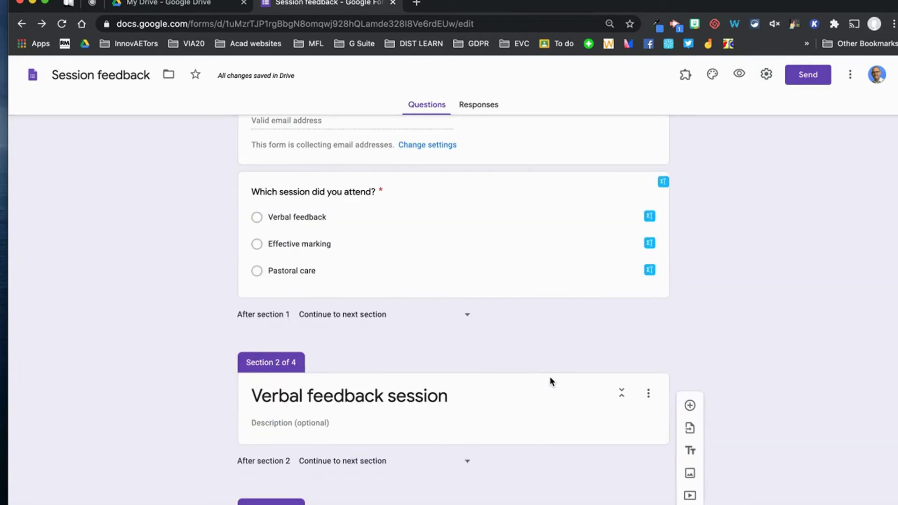
scroll(529, 270, up, 2)
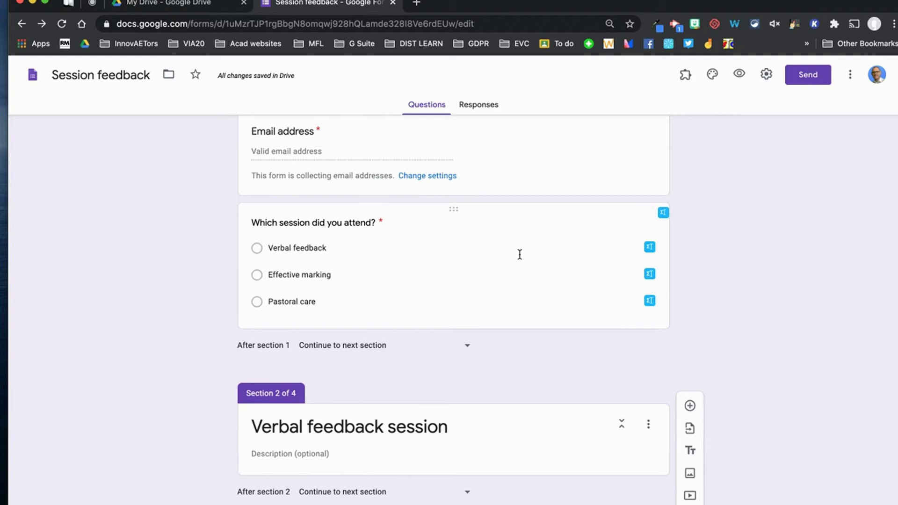
click(583, 314)
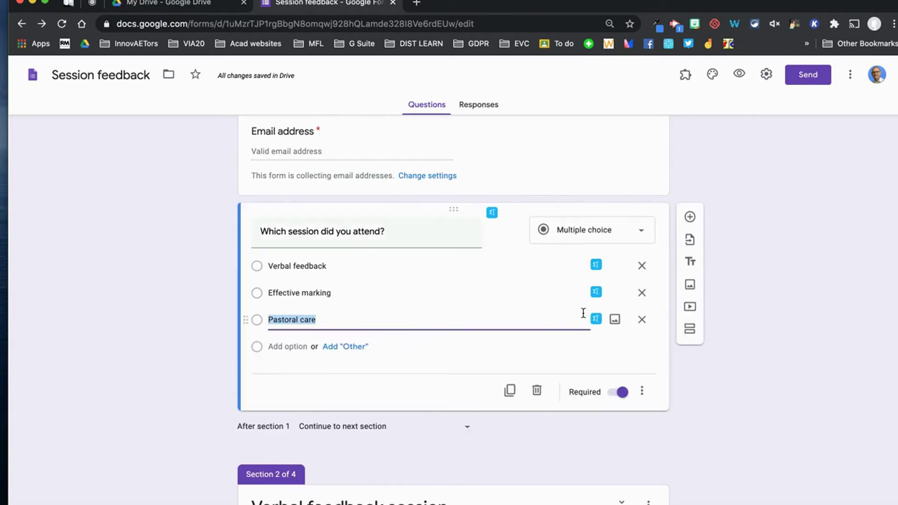
click(642, 393)
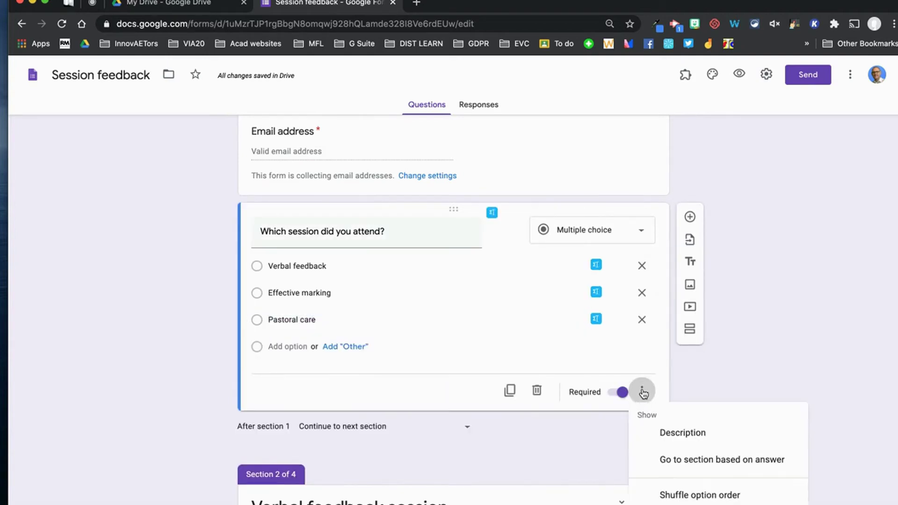
click(699, 460)
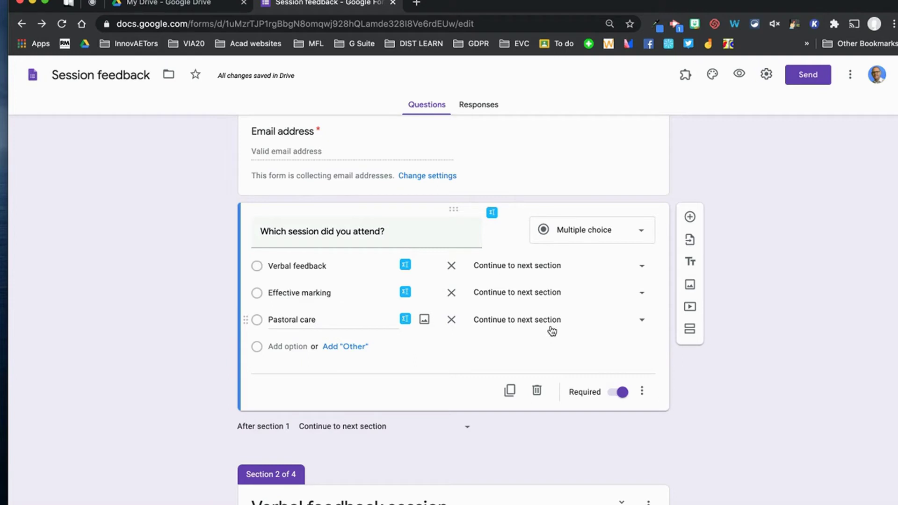
Route Verbal feedback to section 2, Effective marking to section 3, Pastoral care to section 4.
click(643, 269)
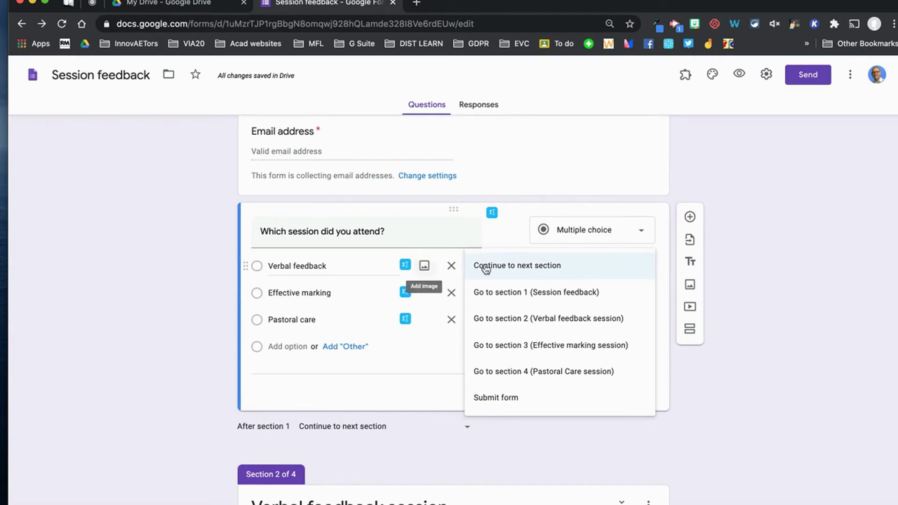
click(541, 320)
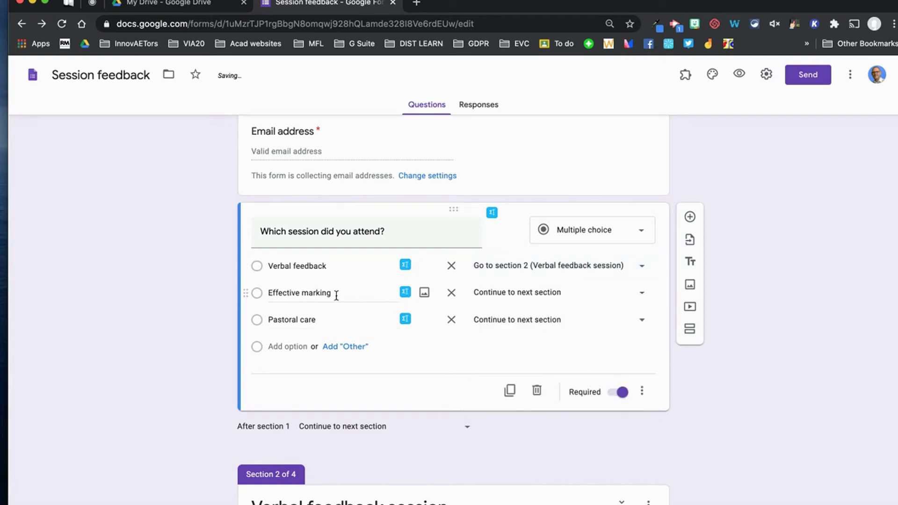
click(648, 301)
click(582, 370)
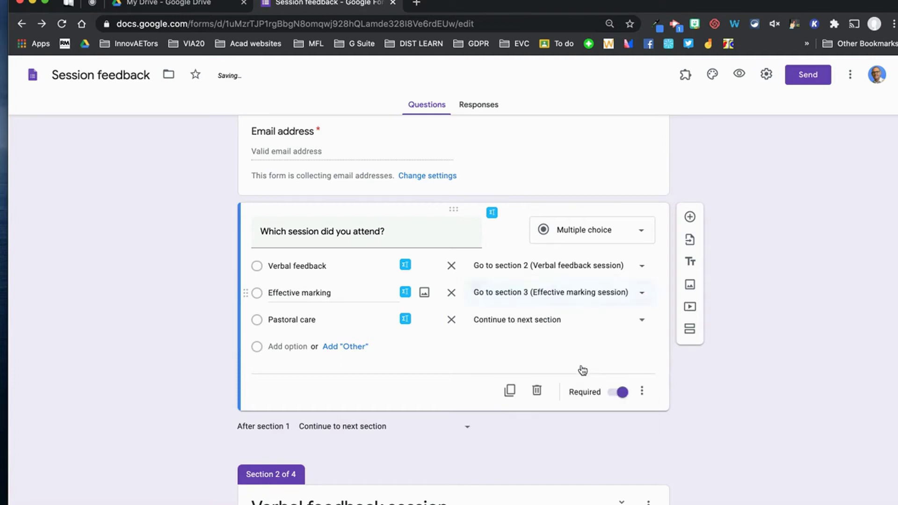
click(640, 327)
click(575, 433)
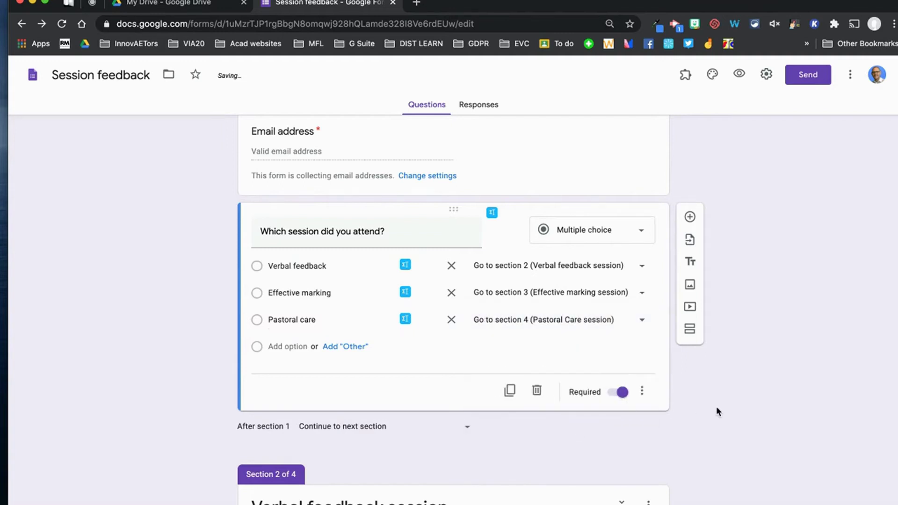
Set both 'After section 2' and 'After section 3' to Submit form.
scroll(718, 411, down, 3)
scroll(717, 411, down, 5)
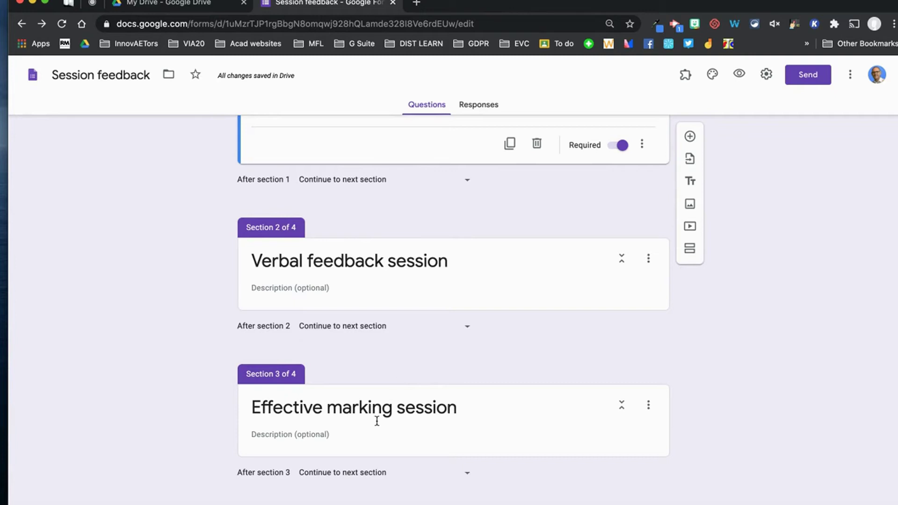
click(468, 326)
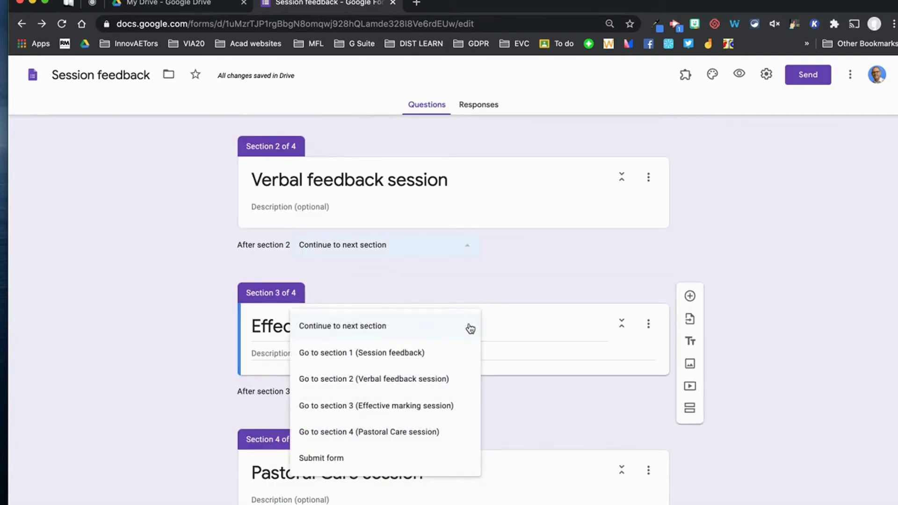
click(369, 460)
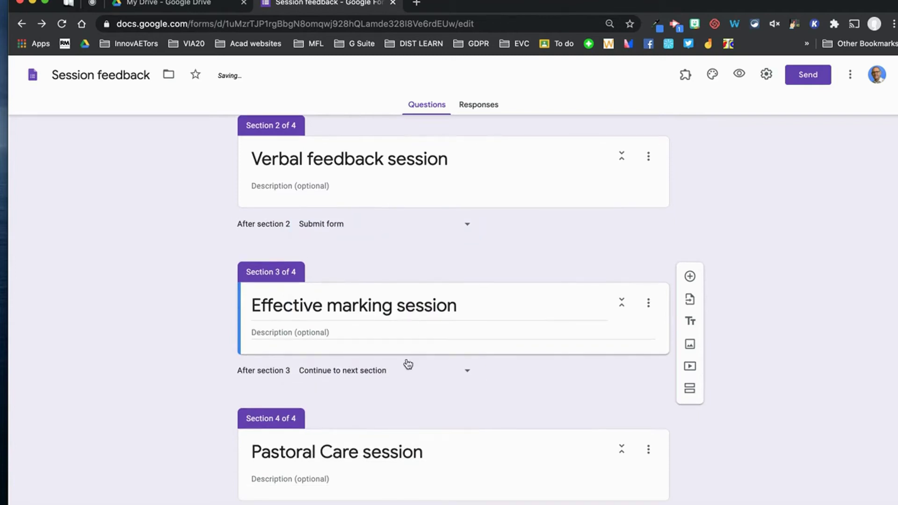
click(468, 375)
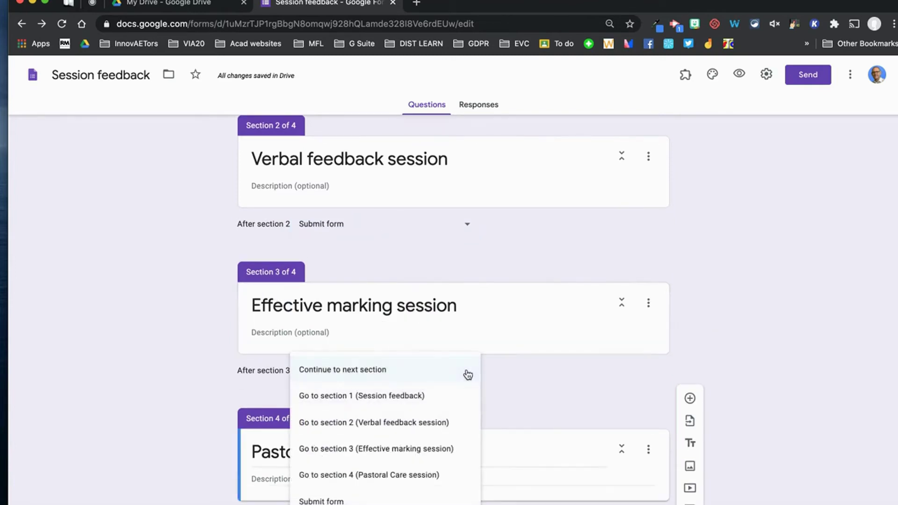
click(396, 499)
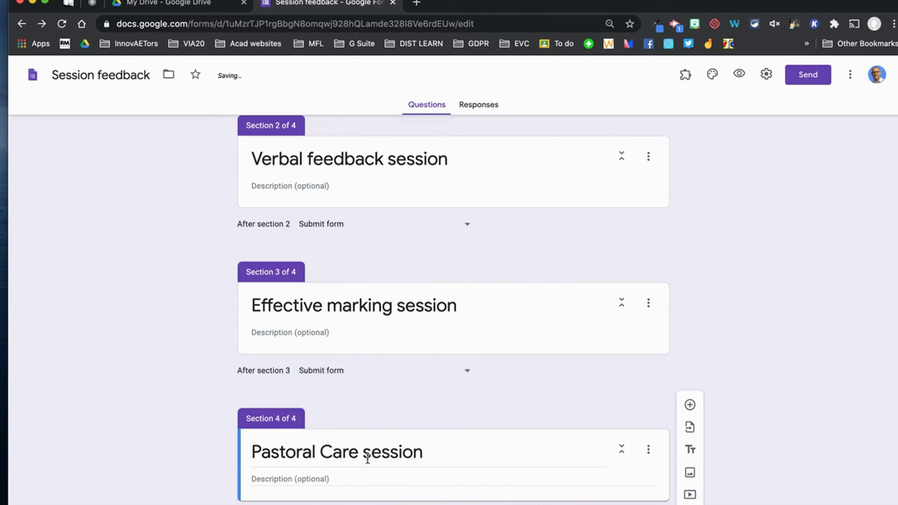
Go back to the Verbal feedback session section and select its title for editing.
scroll(392, 452, down, 1)
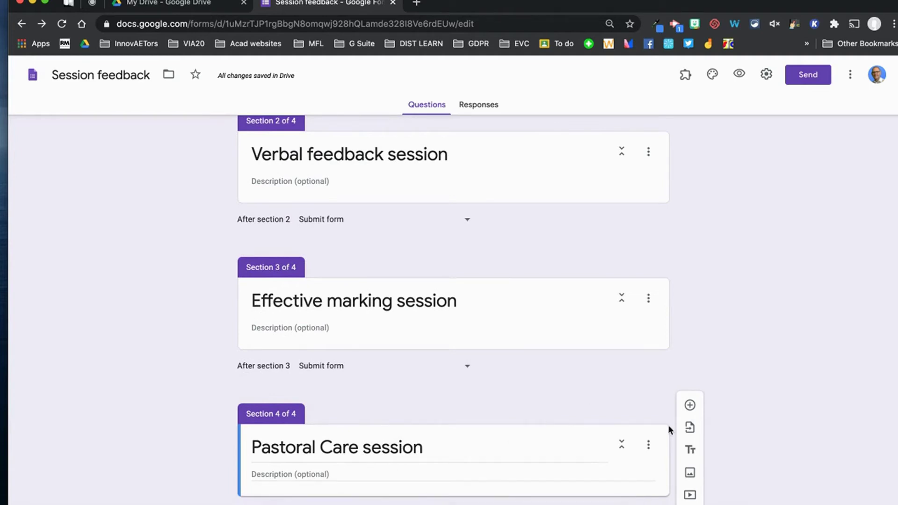
scroll(778, 381, up, 4)
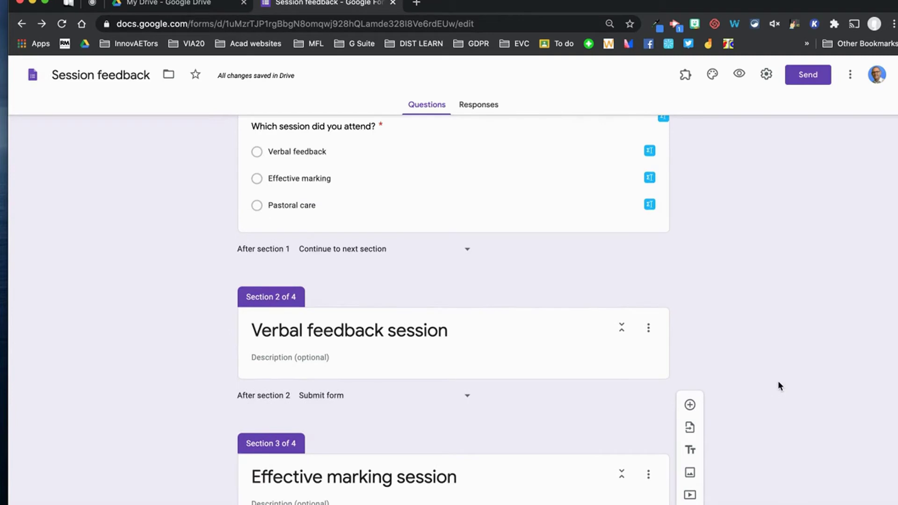
scroll(778, 386, up, 1)
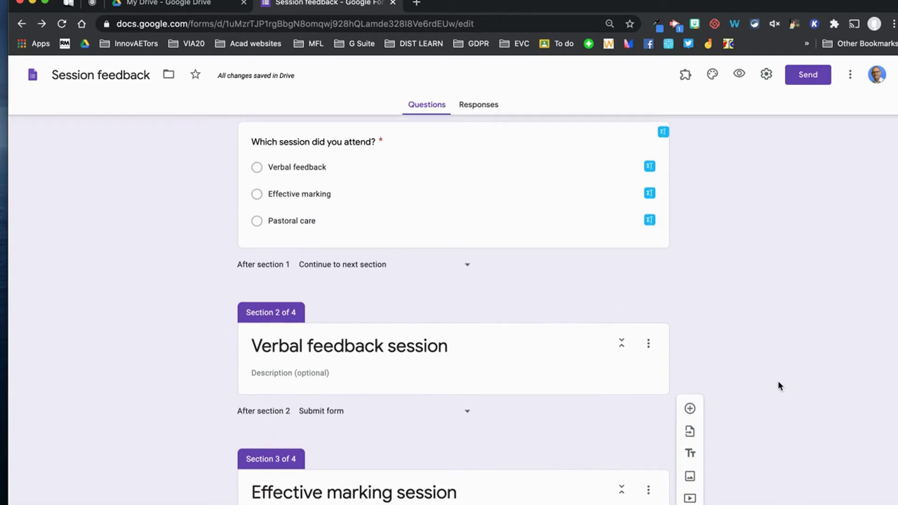
click(481, 357)
click(571, 343)
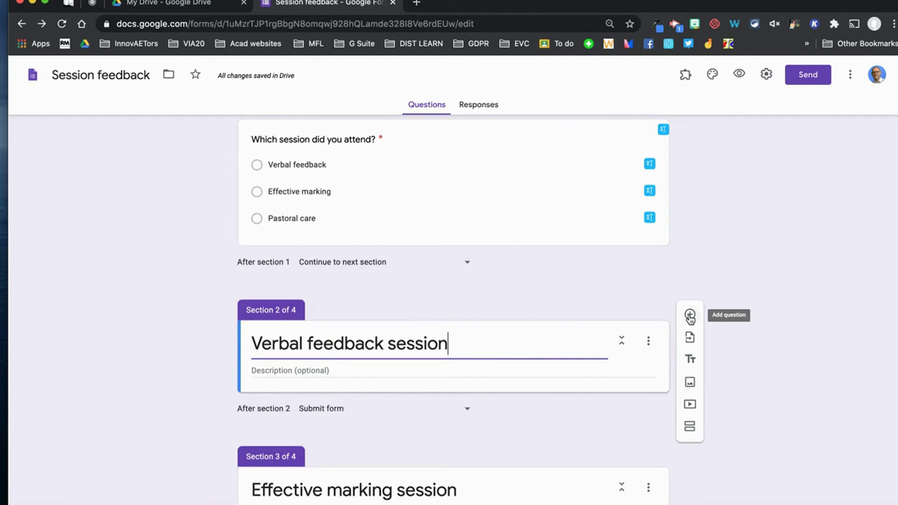
Add a linear-scale question 'Ho would you rate this session?' to Section 2.
click(690, 316)
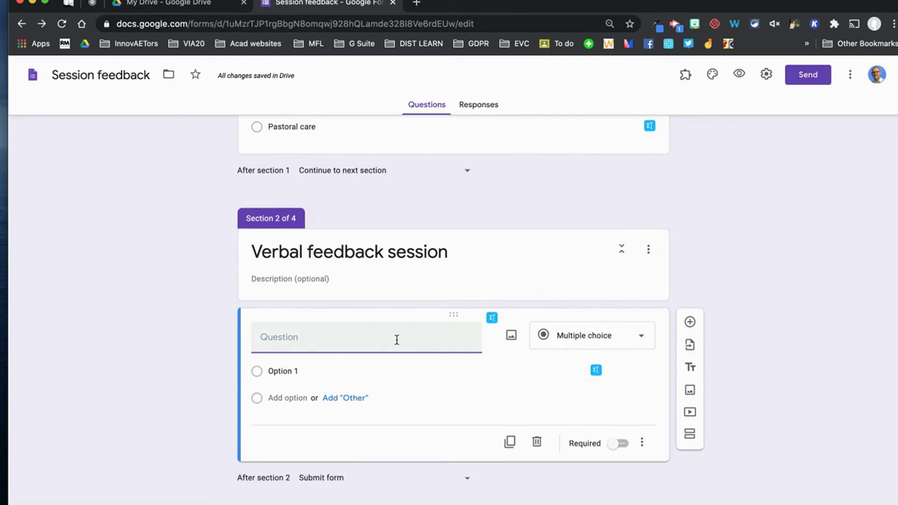
click(642, 338)
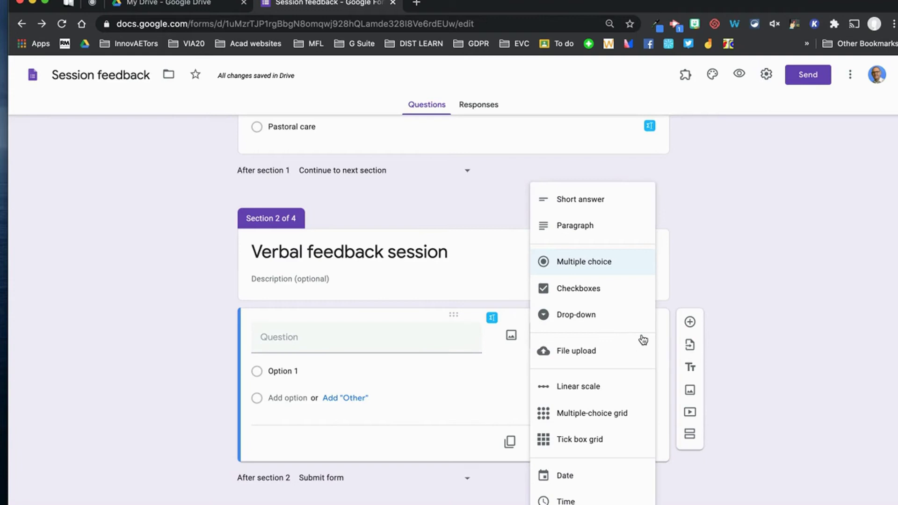
click(582, 387)
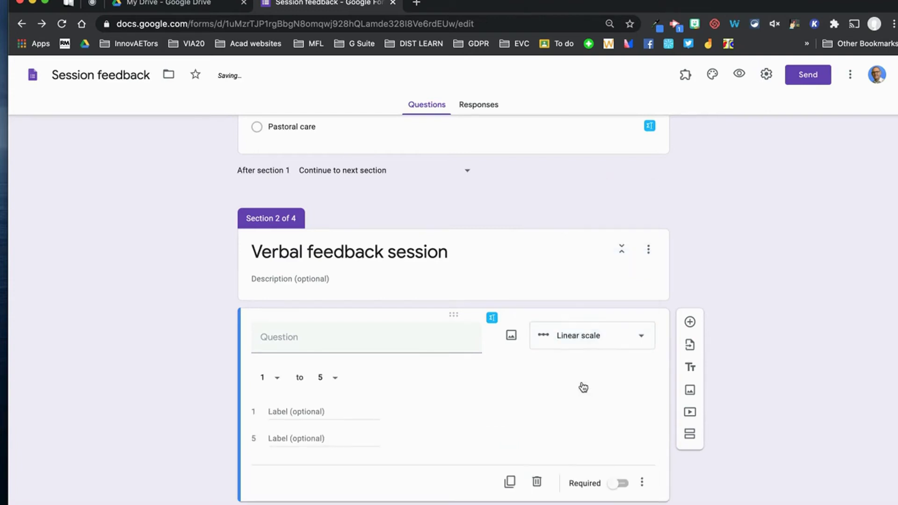
click(369, 339)
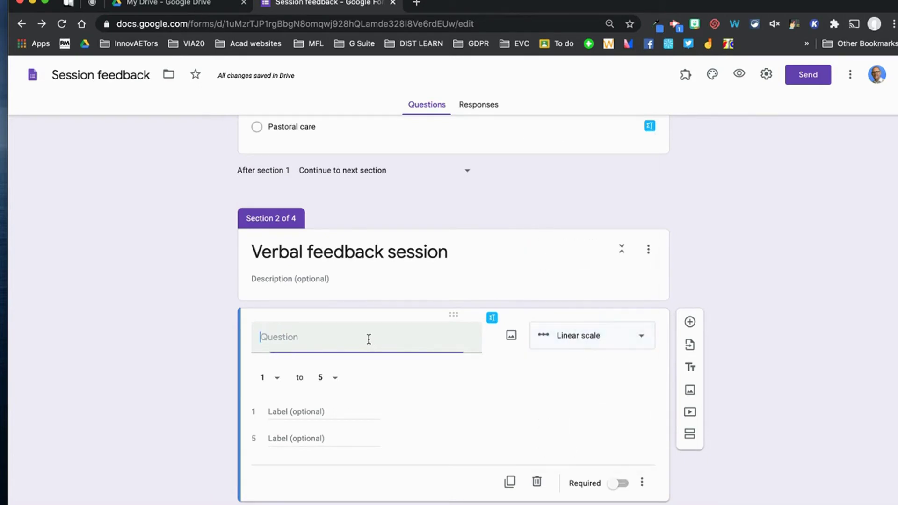
text(Ho would you rate this se)
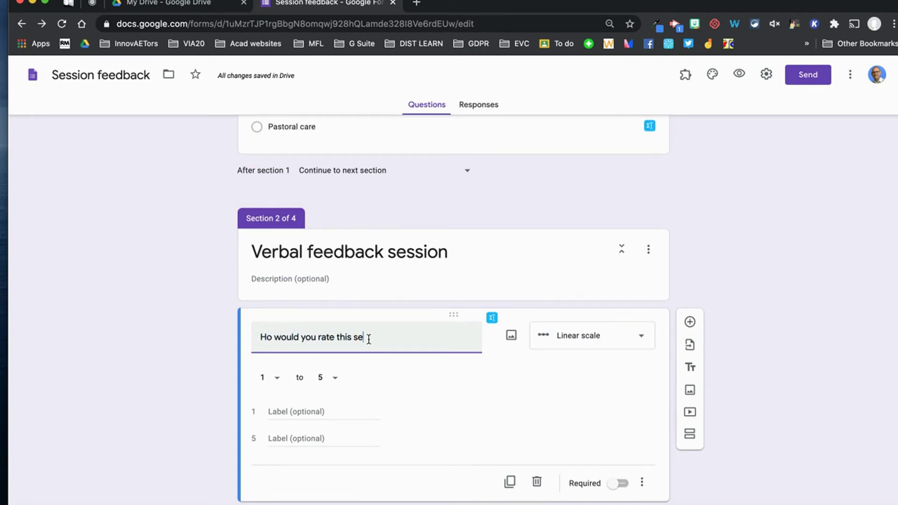
text(ssion?)
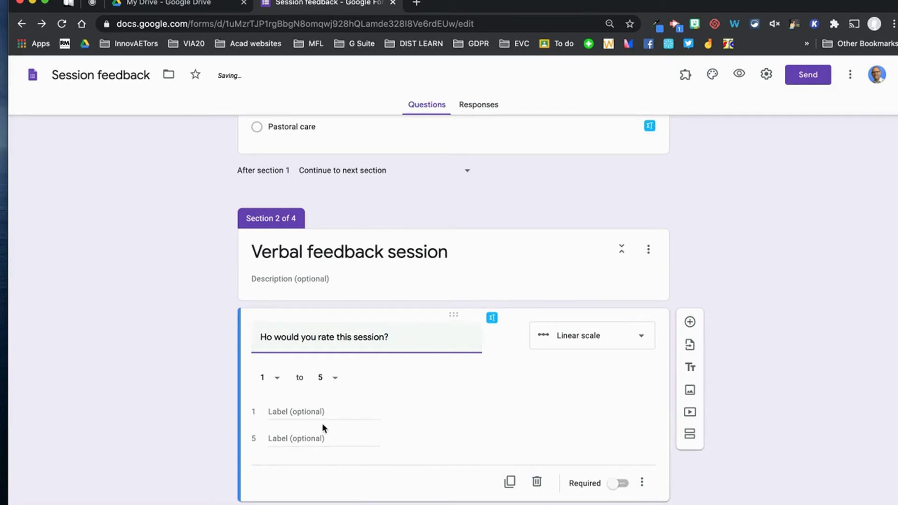
Label the scale Inadequate to Outstanding, set its upper bound to 4, and make it required.
click(333, 410)
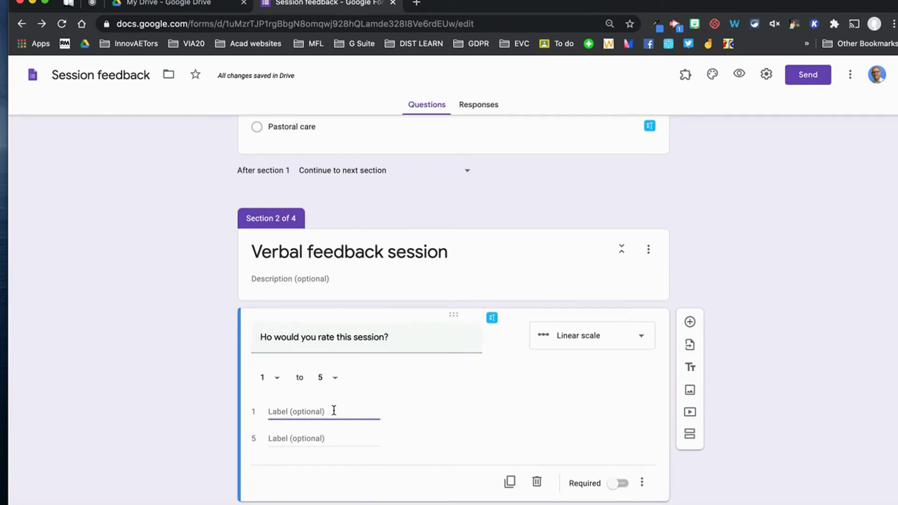
text(Iadequatendeaq)
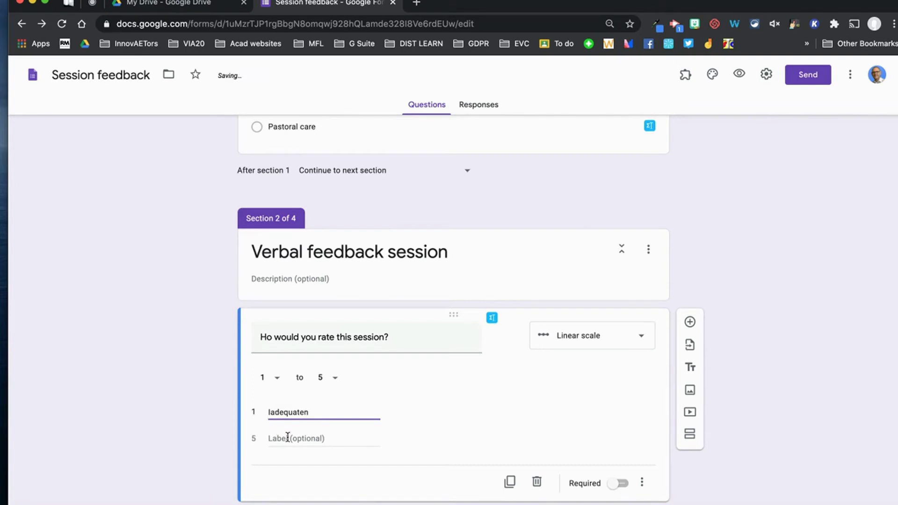
click(271, 413)
text(n)
click(278, 436)
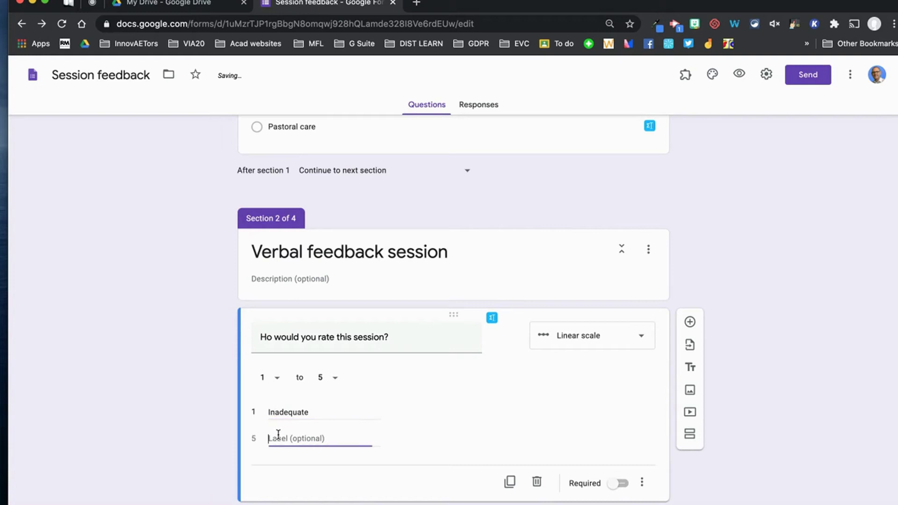
text(Outstanding)
click(337, 378)
click(326, 342)
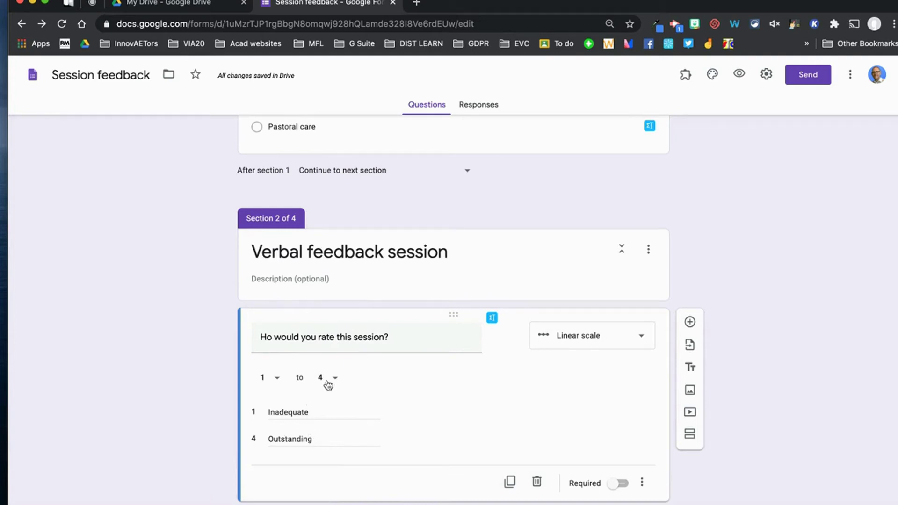
click(620, 483)
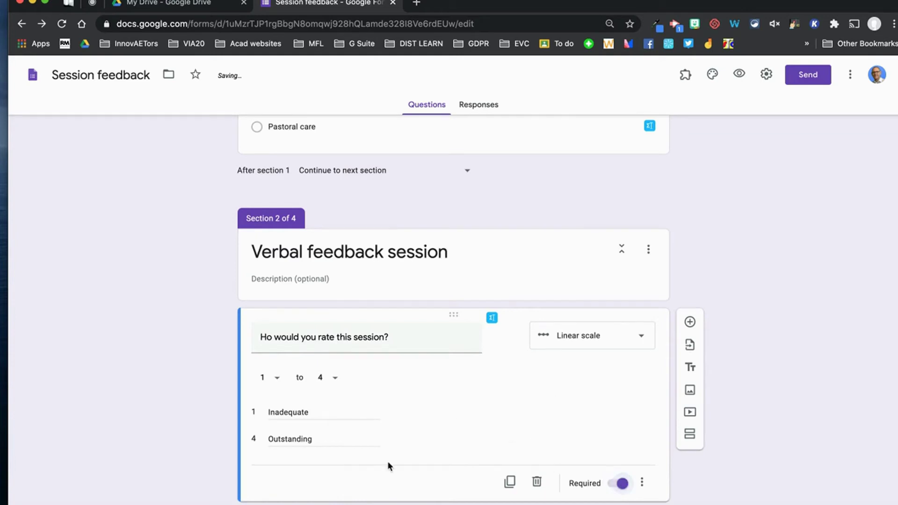
scroll(456, 373, down, 6)
scroll(353, 241, up, 3)
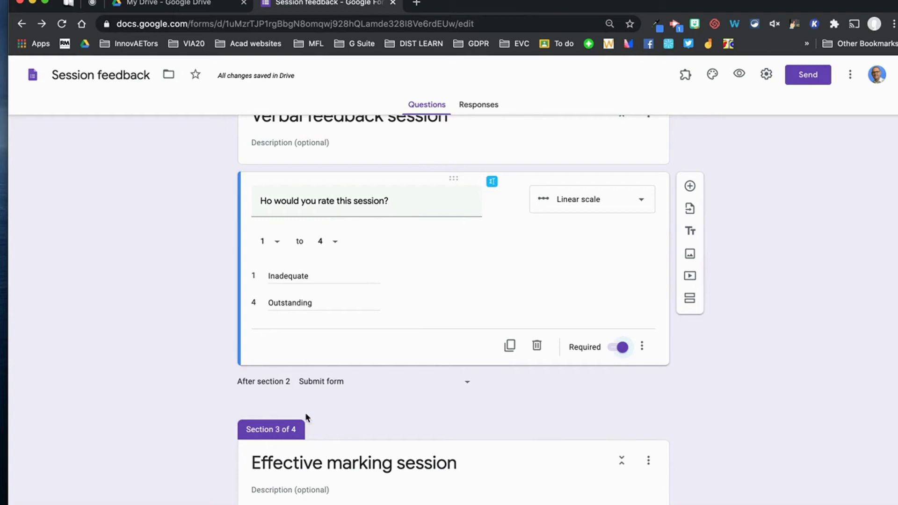
Duplicate the rating question and move the copy into Section 4.
click(510, 347)
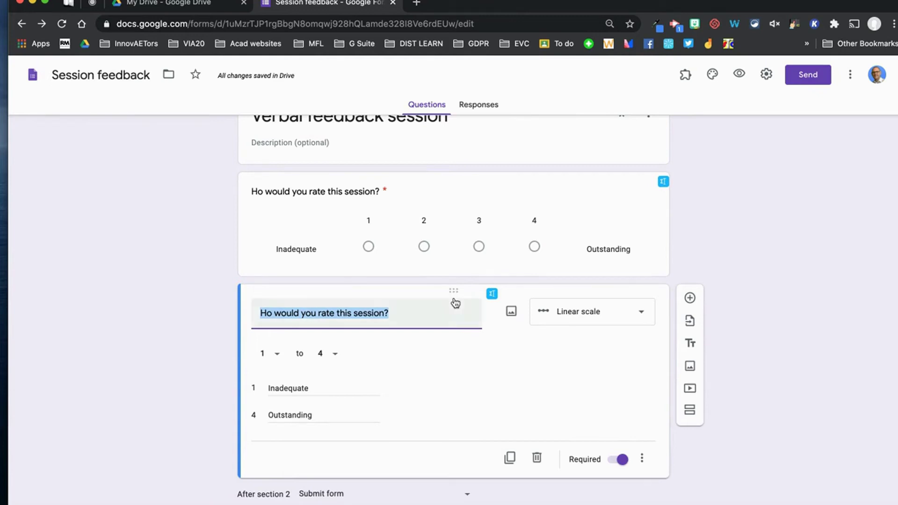
drag(453, 291, 398, 200)
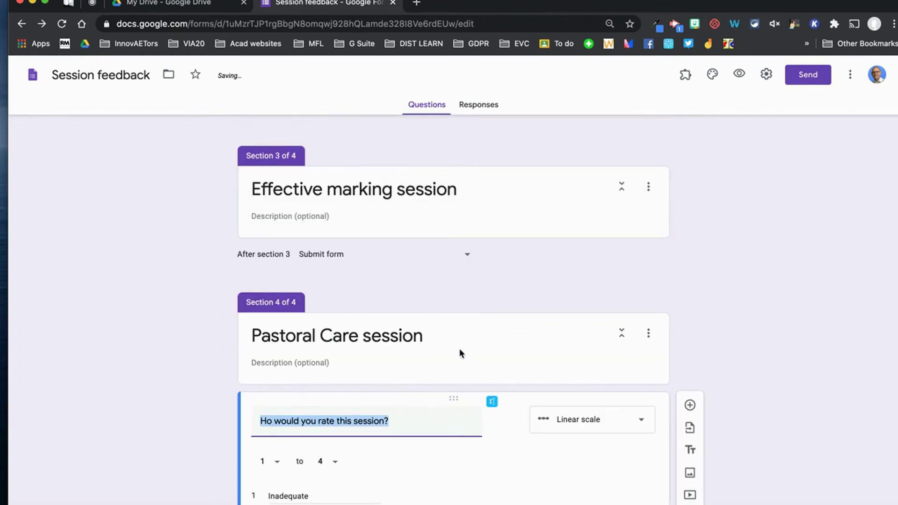
scroll(442, 339, up, 6)
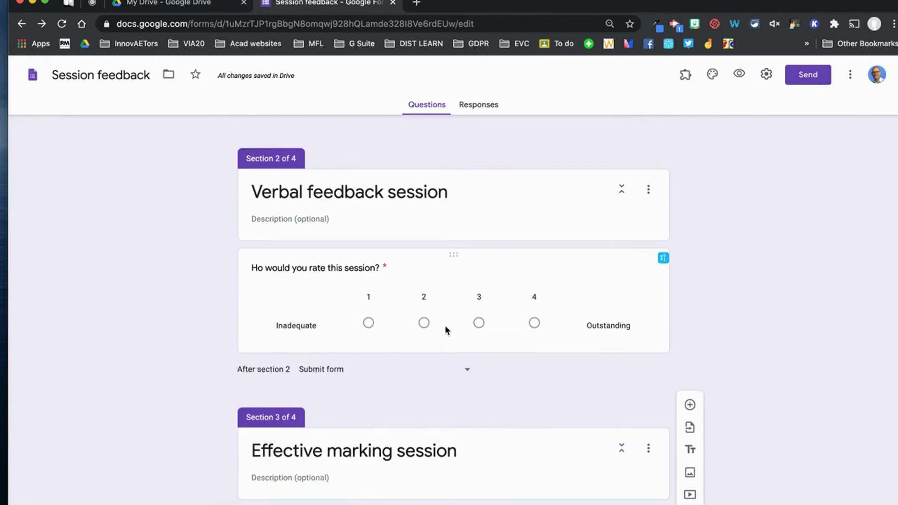
Duplicate the rating question again and move the second copy into Section 3.
click(563, 274)
click(510, 422)
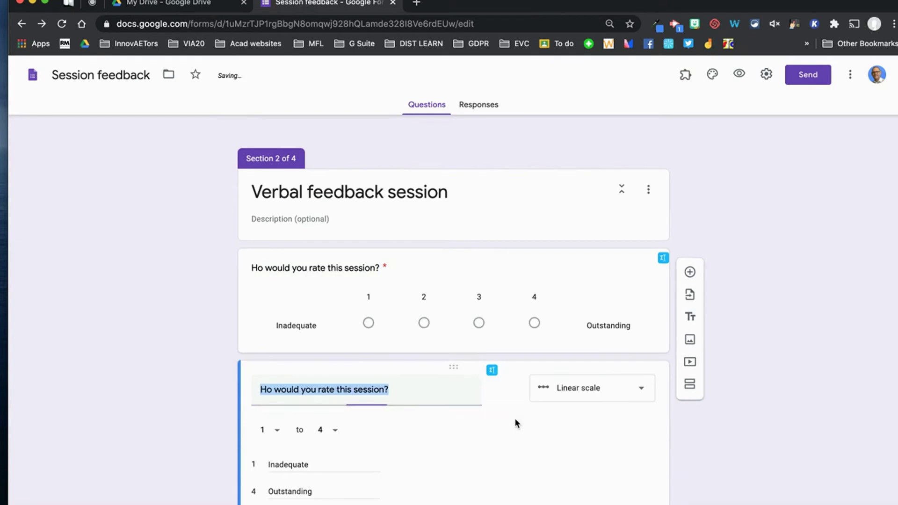
drag(455, 251, 377, 305)
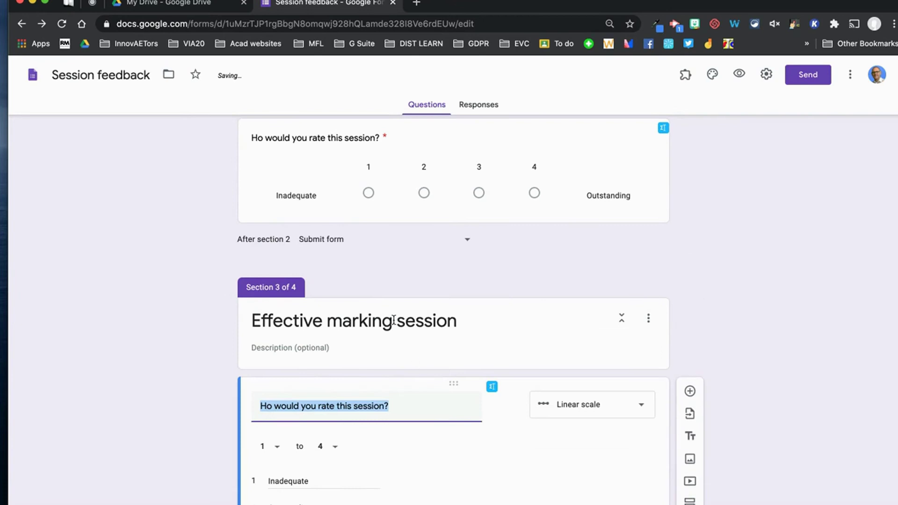
scroll(401, 363, down, 7)
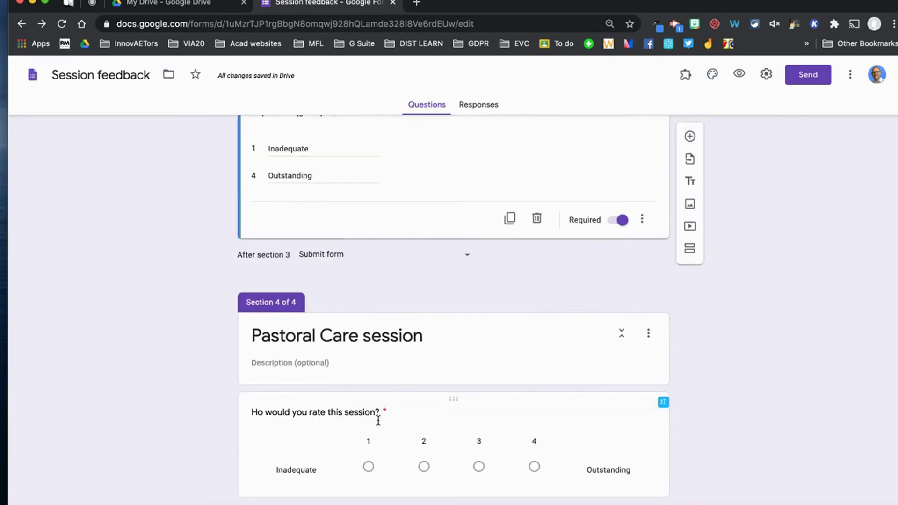
click(407, 393)
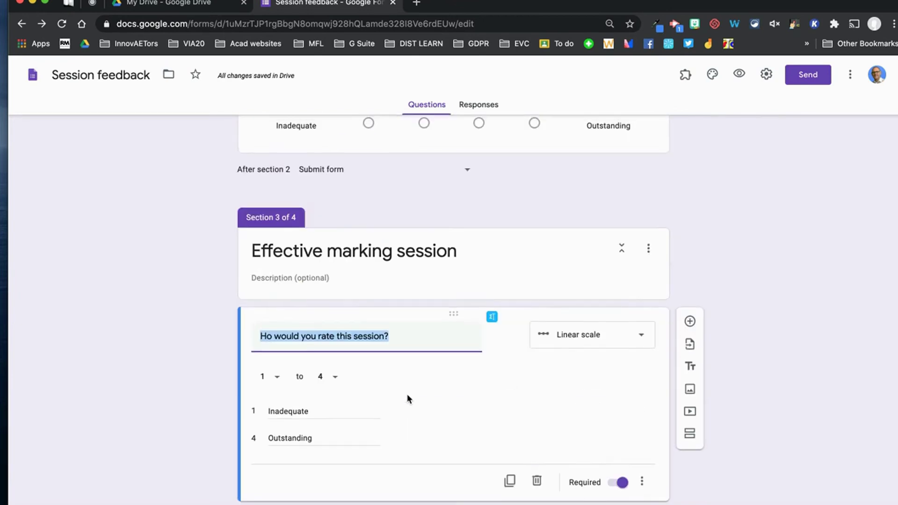
scroll(382, 409, up, 5)
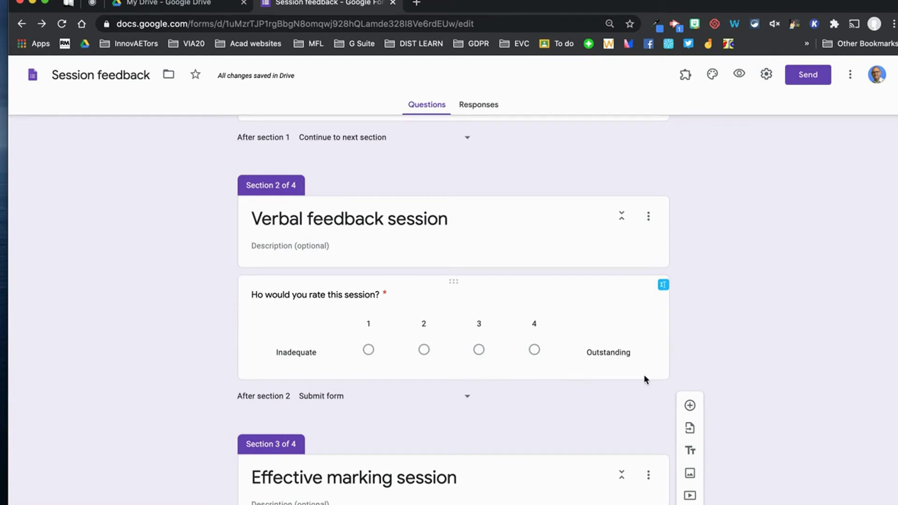
Add a question after the rating question asking 'What was your biggest takeaway from the session?'.
click(589, 245)
click(626, 314)
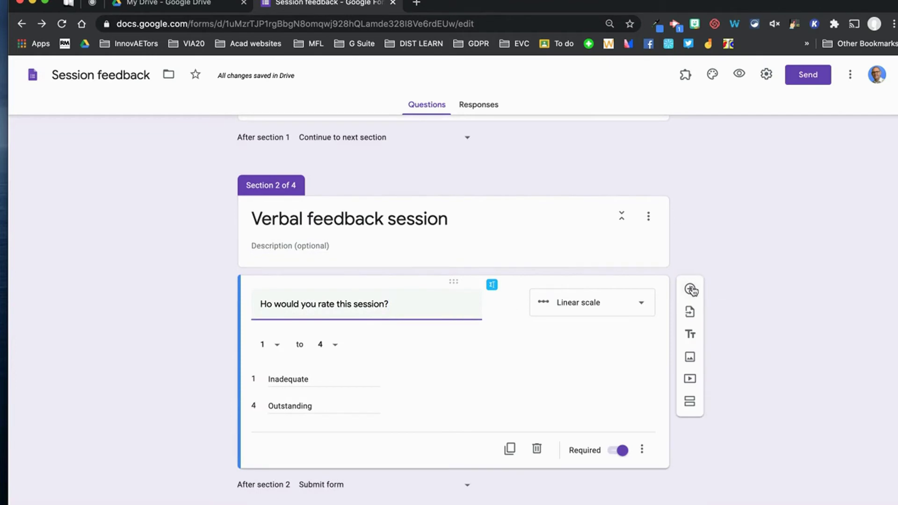
click(690, 289)
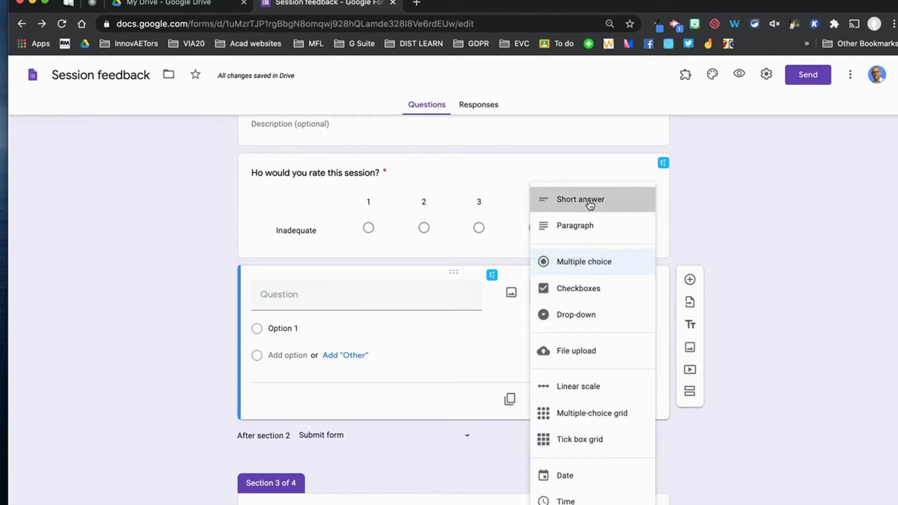
click(590, 203)
click(362, 295)
text(What was th)
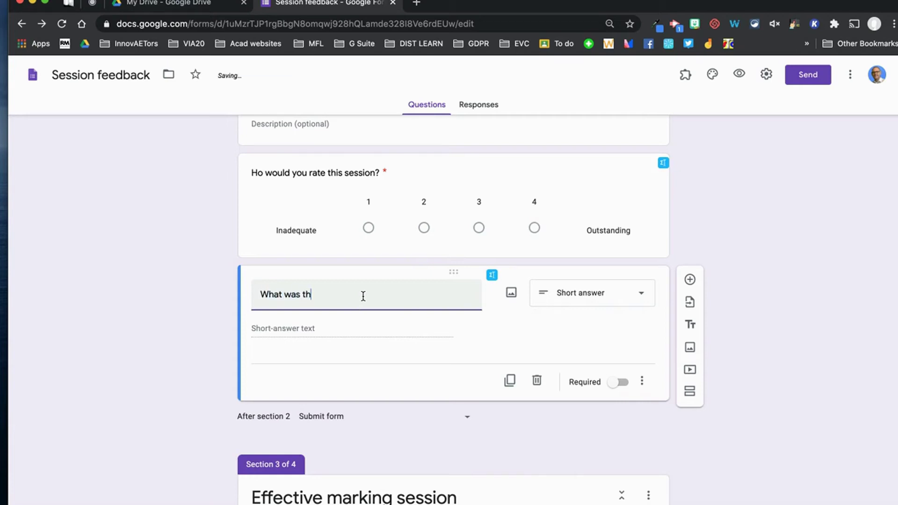
key(BackSpace)
text(your bi)
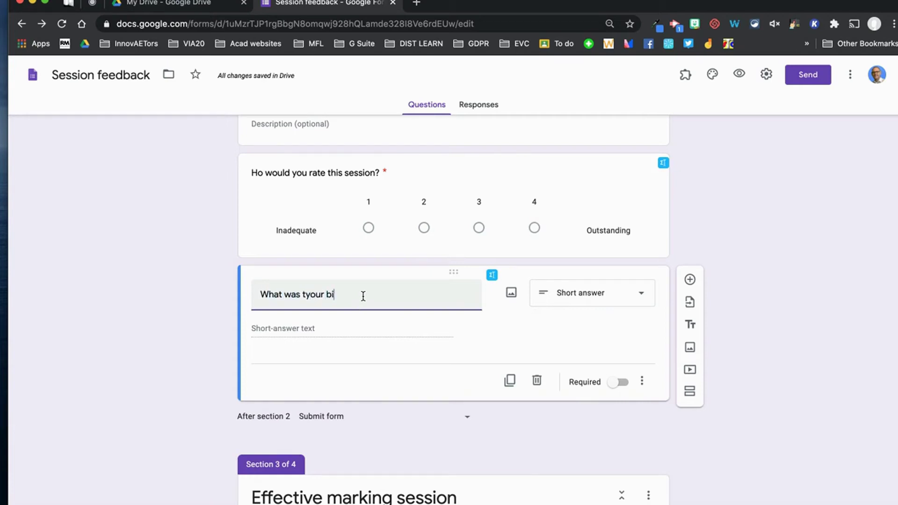
text(ggest)
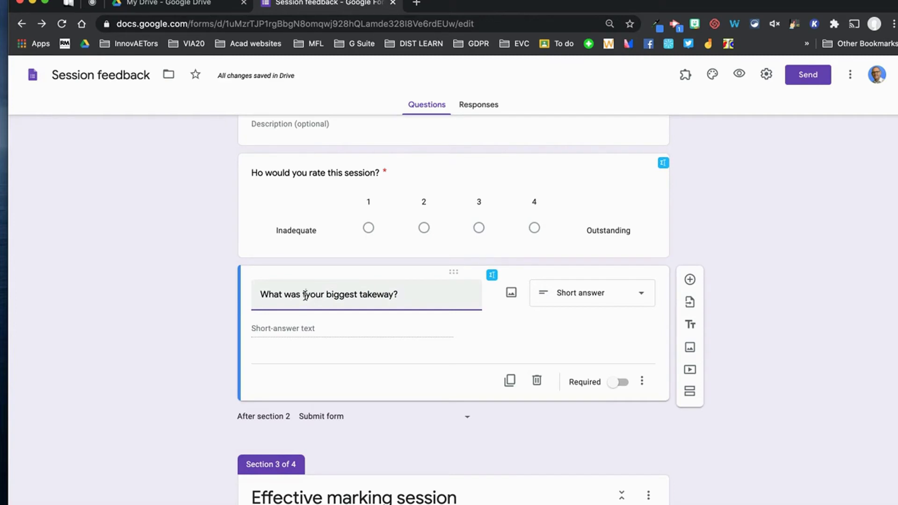
click(305, 295)
key(BackSpace)
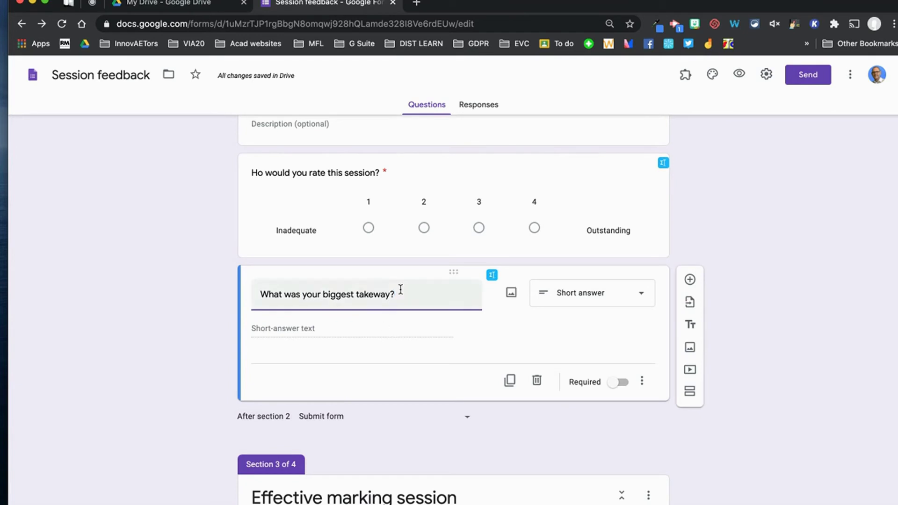
text(rom the session?)
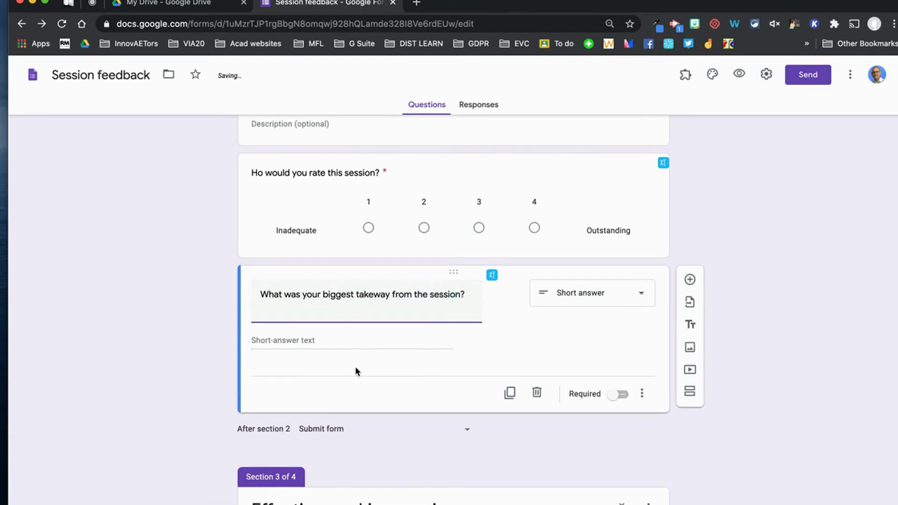
Make the takeaway question a required Paragraph answer.
click(639, 297)
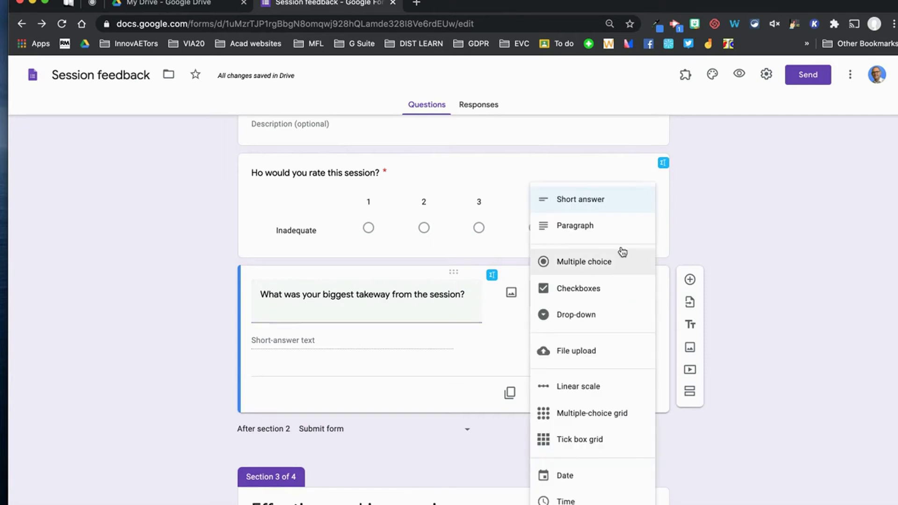
click(607, 233)
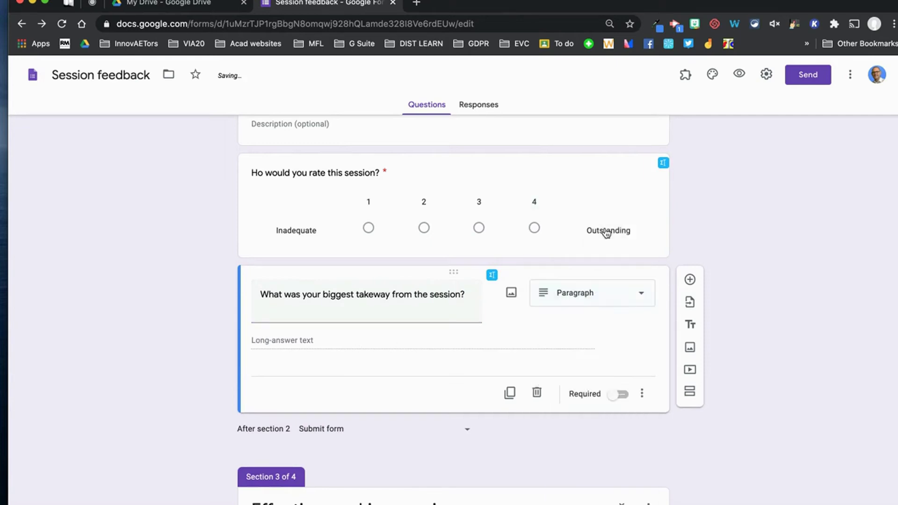
click(624, 396)
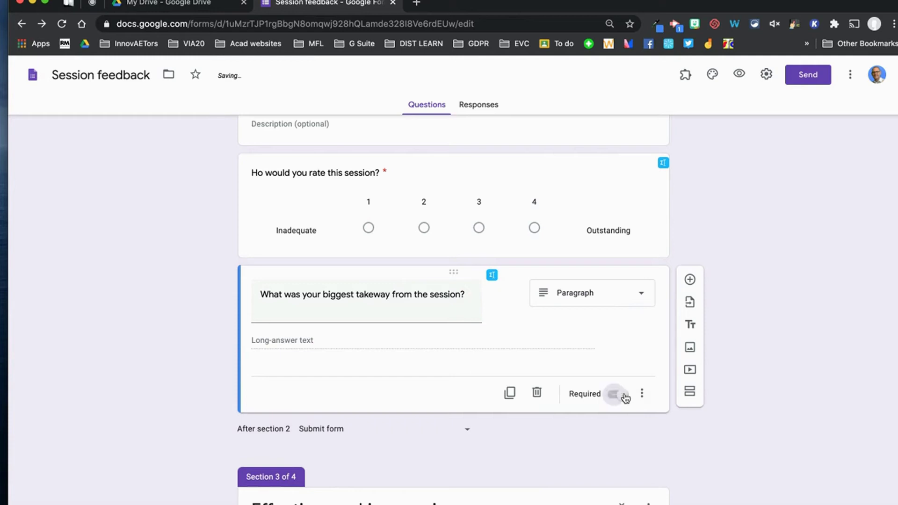
click(641, 393)
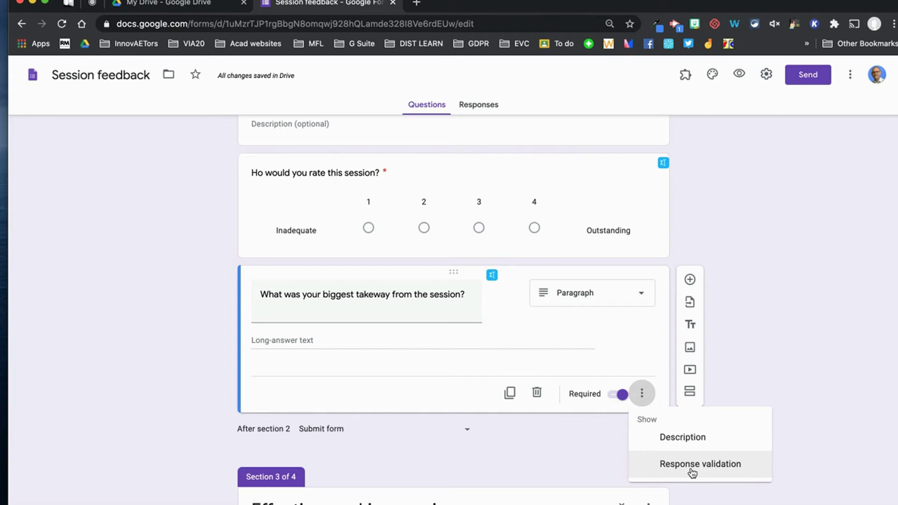
Add Length validation with a 100-character maximum and the error 'Must be less than 100 characters'.
click(692, 473)
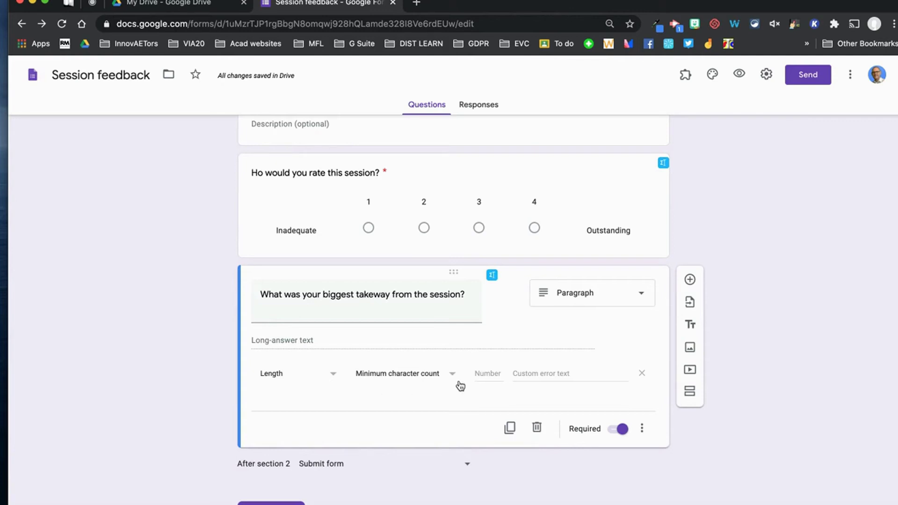
click(333, 381)
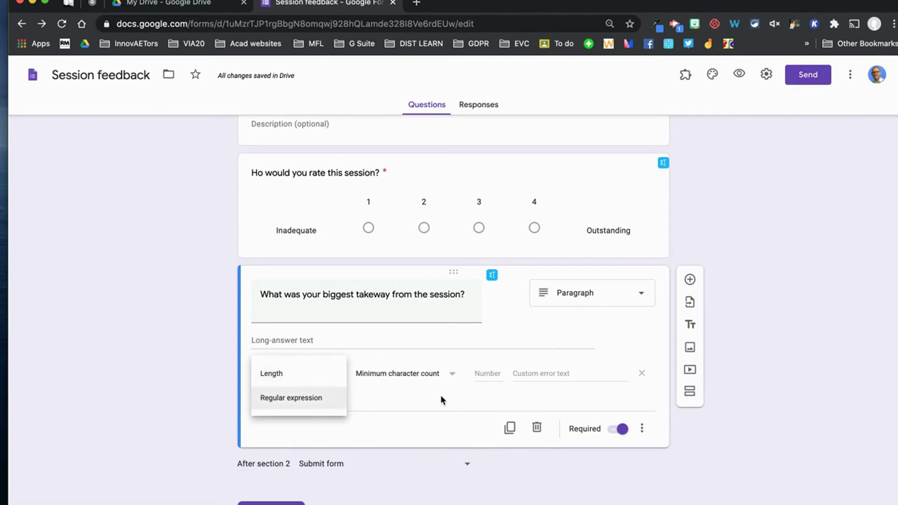
click(403, 389)
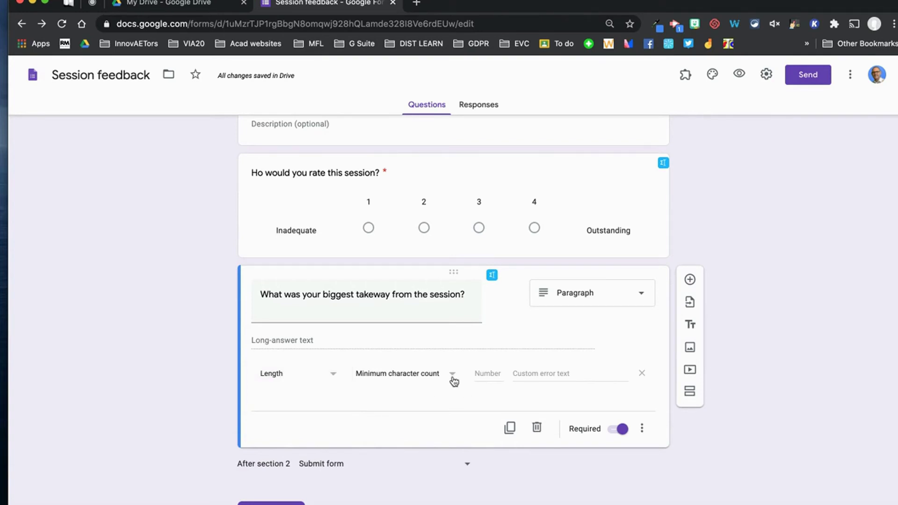
click(452, 380)
click(427, 349)
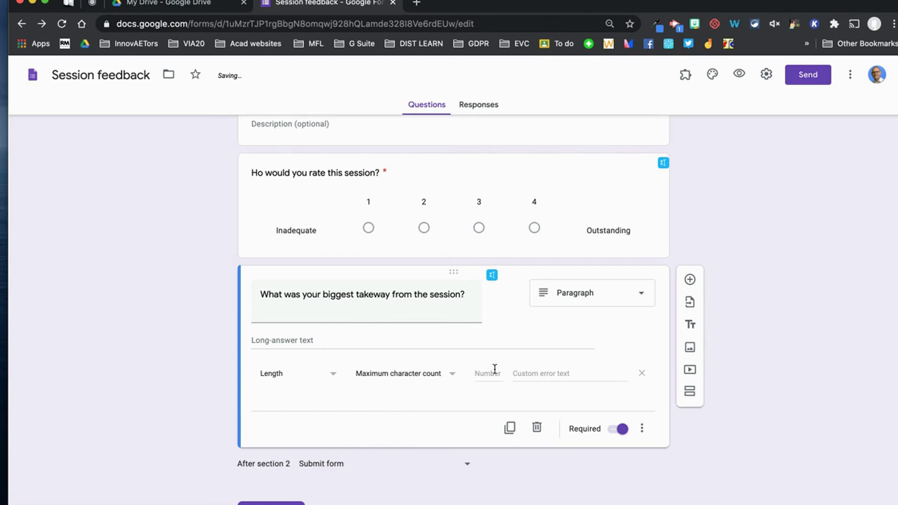
click(482, 377)
text(100)
click(557, 375)
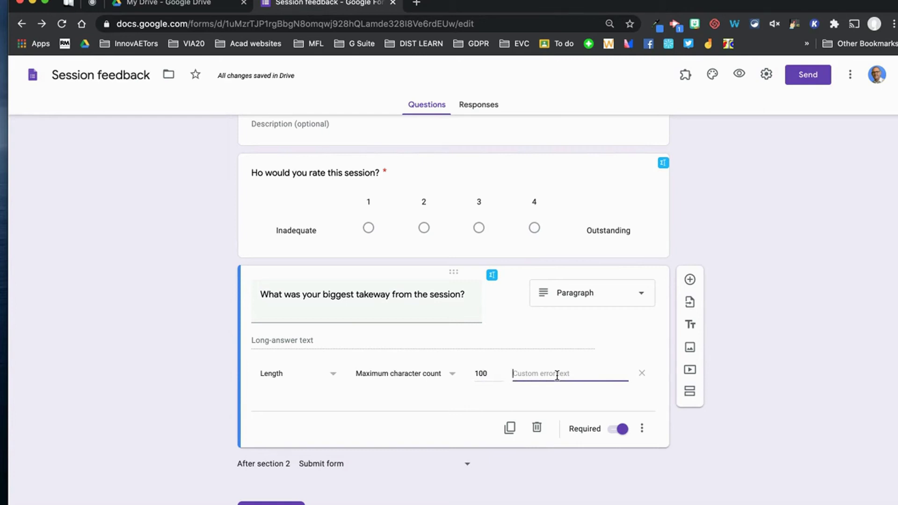
text(Must be less)
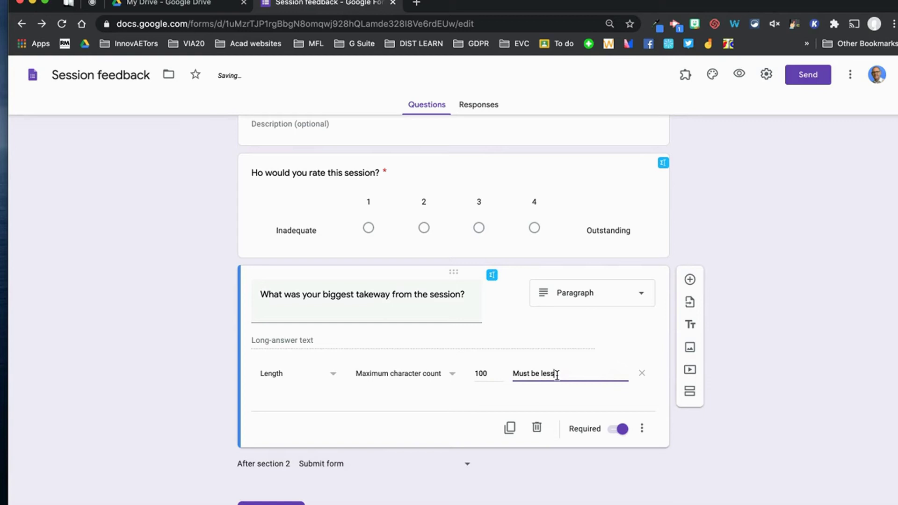
text( than 100 characters)
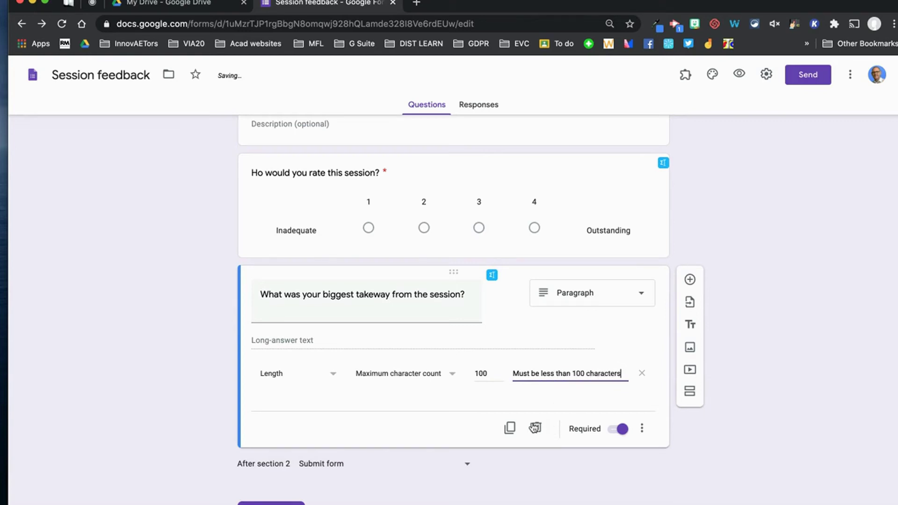
Duplicate the takeaway question and place the copy below Section 3's rating question.
scroll(731, 435, down, 3)
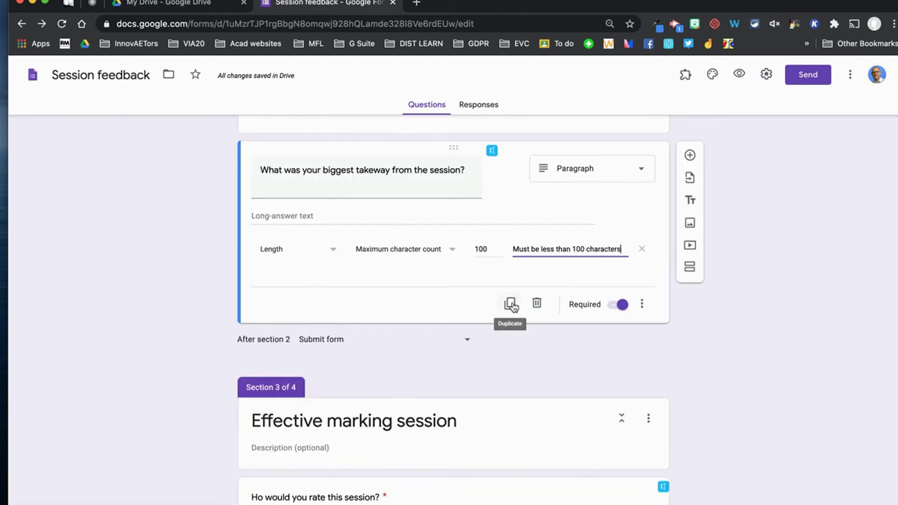
click(510, 304)
drag(455, 239, 442, 495)
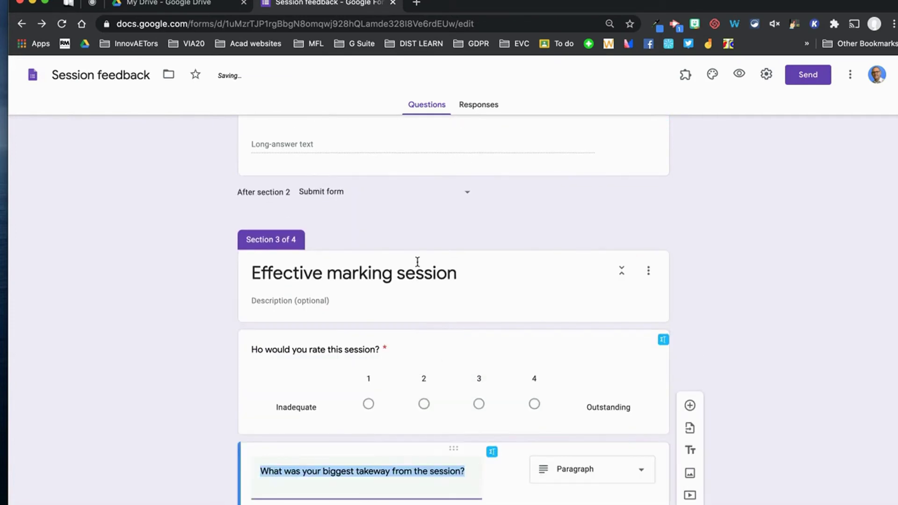
Place a second takeaway copy below Section 4's rating question.
scroll(421, 335, down, 3)
click(508, 489)
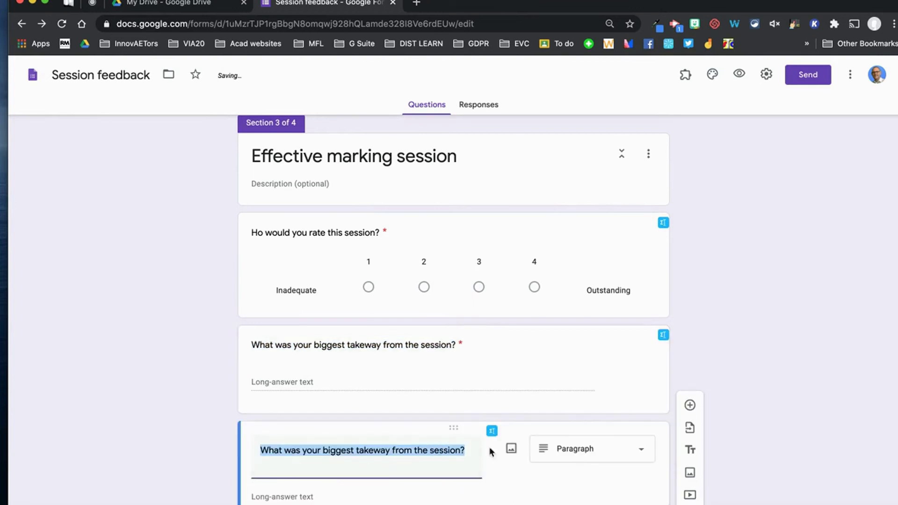
drag(446, 213, 416, 433)
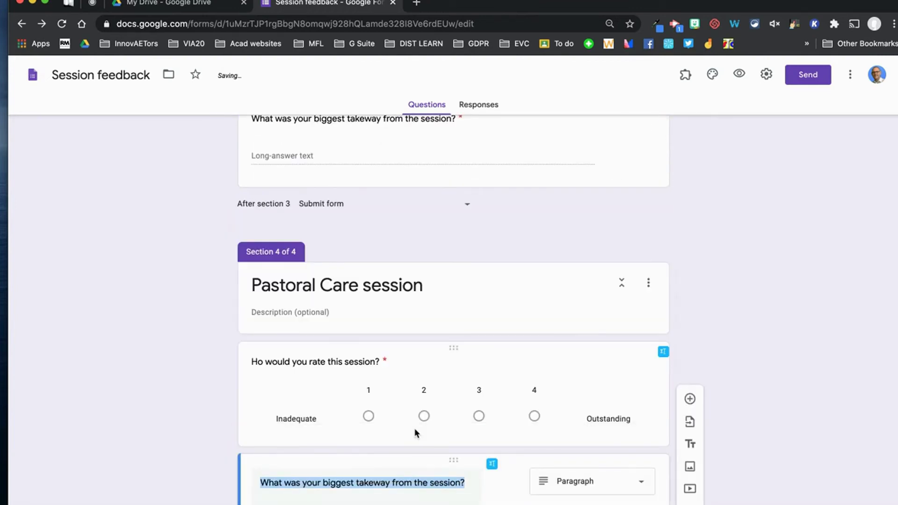
scroll(610, 307, up, 10)
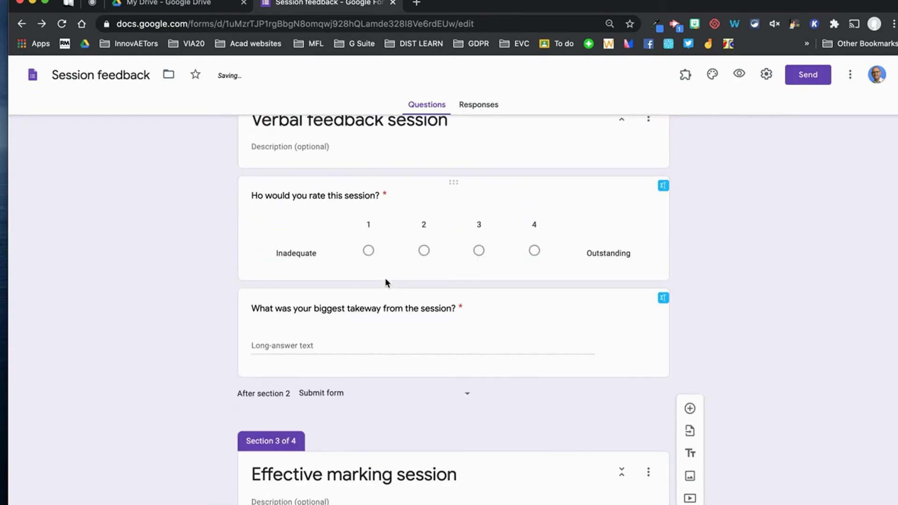
scroll(385, 279, up, 2)
scroll(428, 327, down, 1)
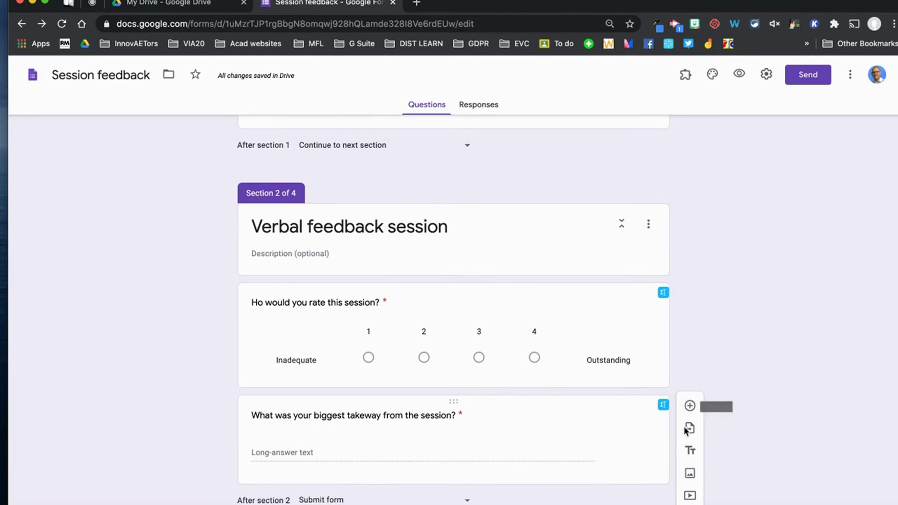
Add a Date question below the takeaway question in Section 2.
click(690, 407)
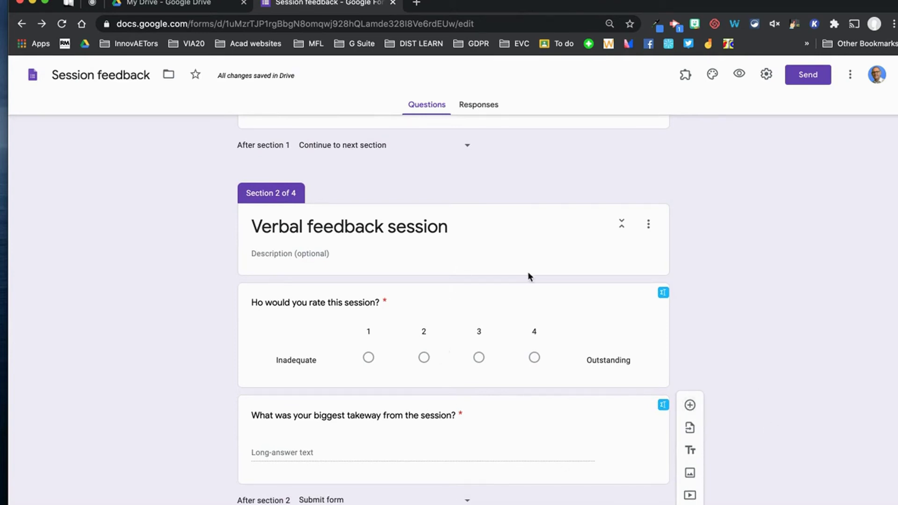
click(577, 305)
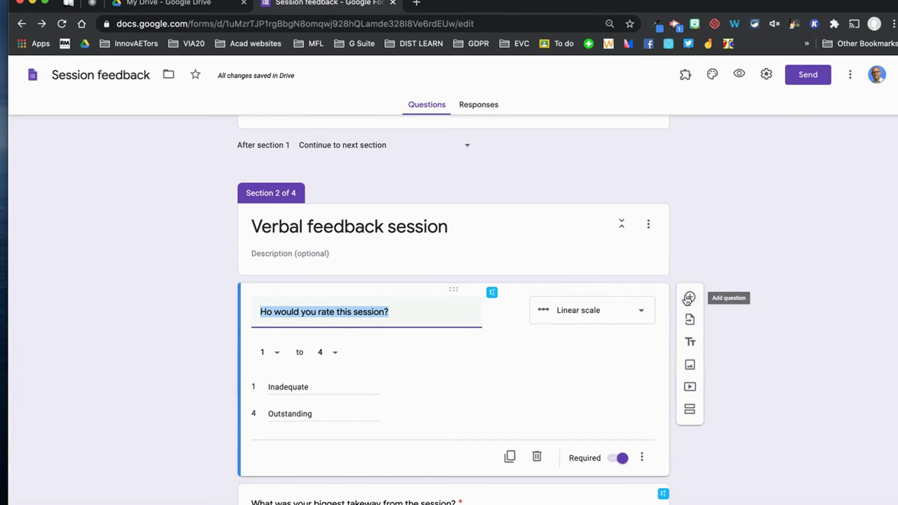
scroll(503, 356, down, 5)
scroll(538, 353, up, 2)
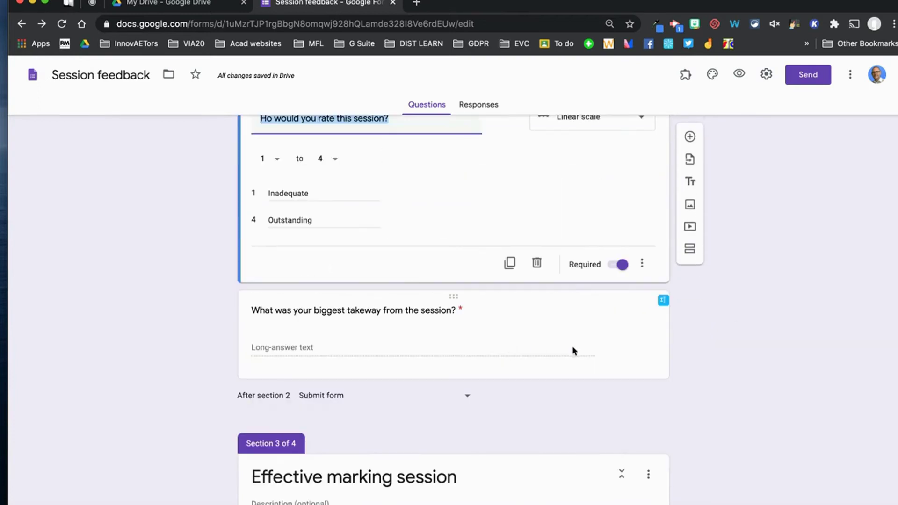
click(593, 325)
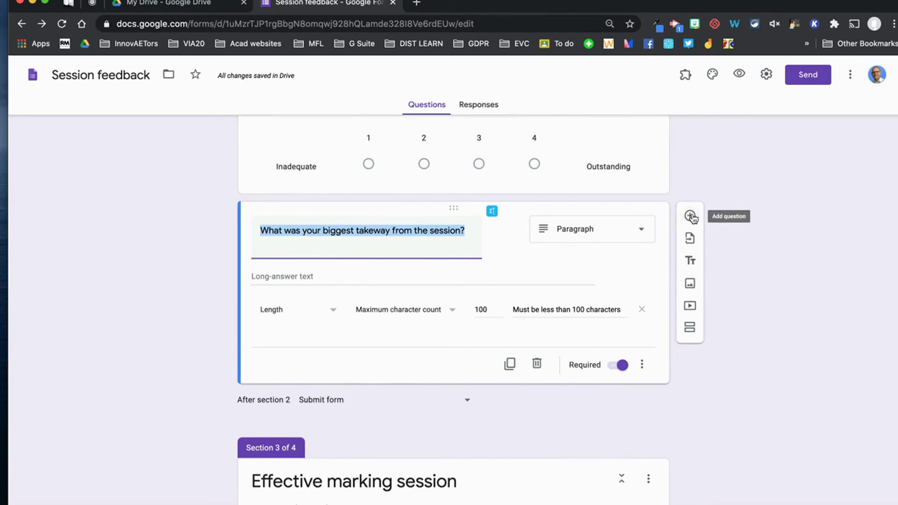
click(691, 216)
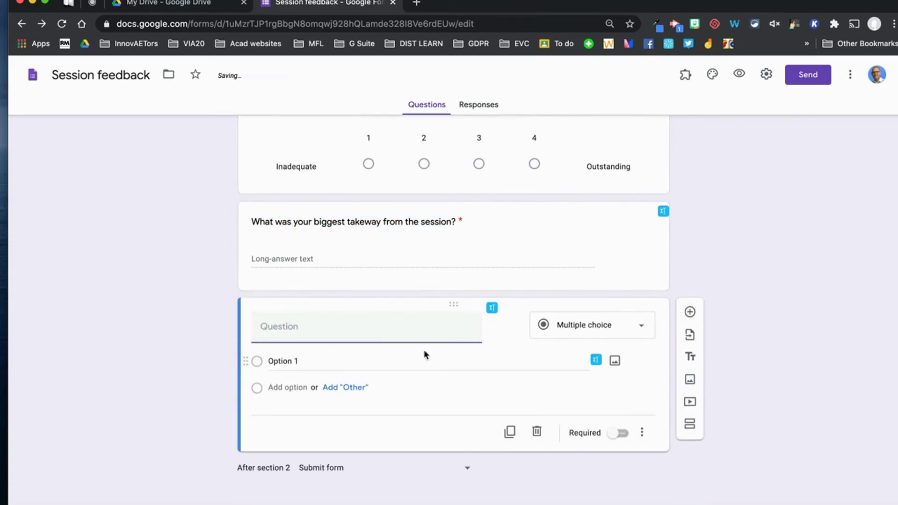
click(594, 332)
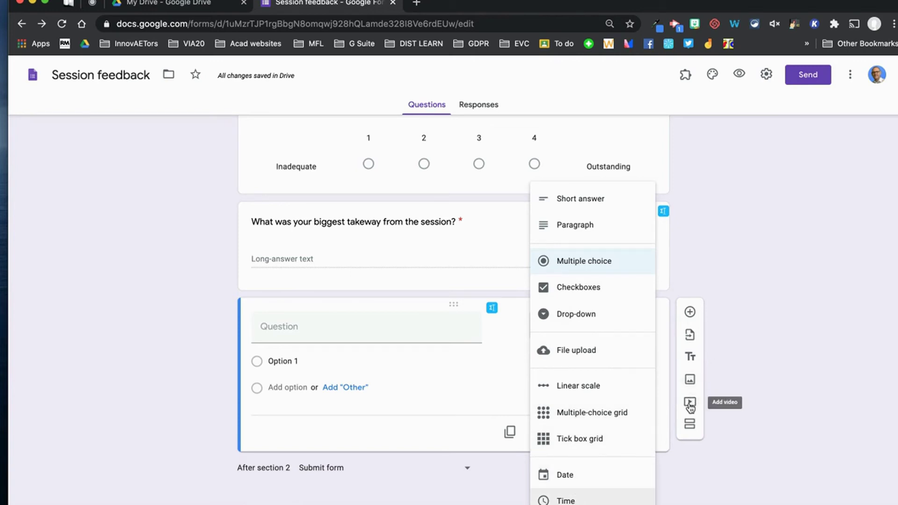
click(405, 327)
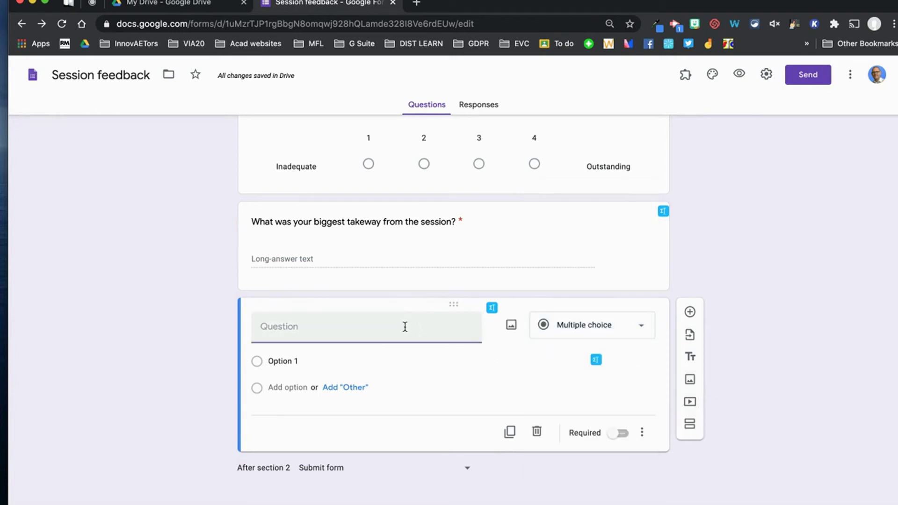
click(637, 327)
click(579, 479)
Title it 'Please enter the date you wish to meet with your coach' and make it required.
click(326, 326)
text(Please enter the d)
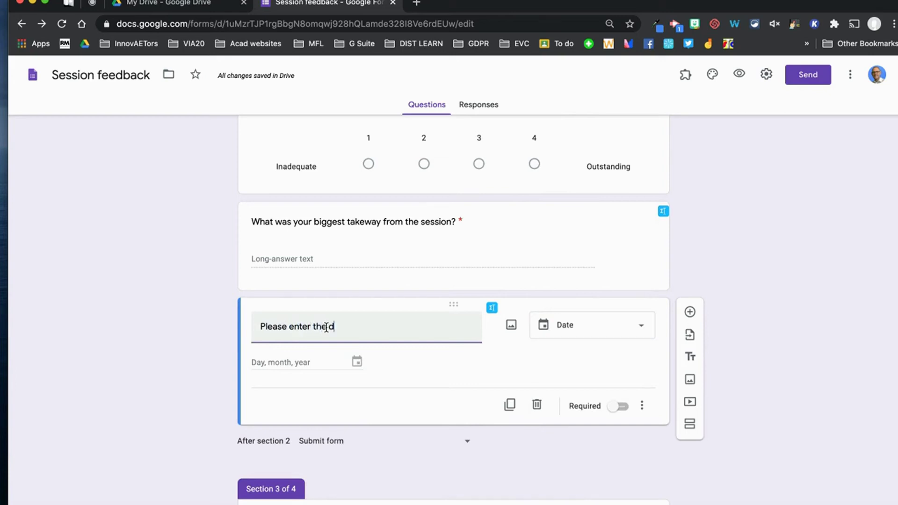
text(ate you wish to meet with your )
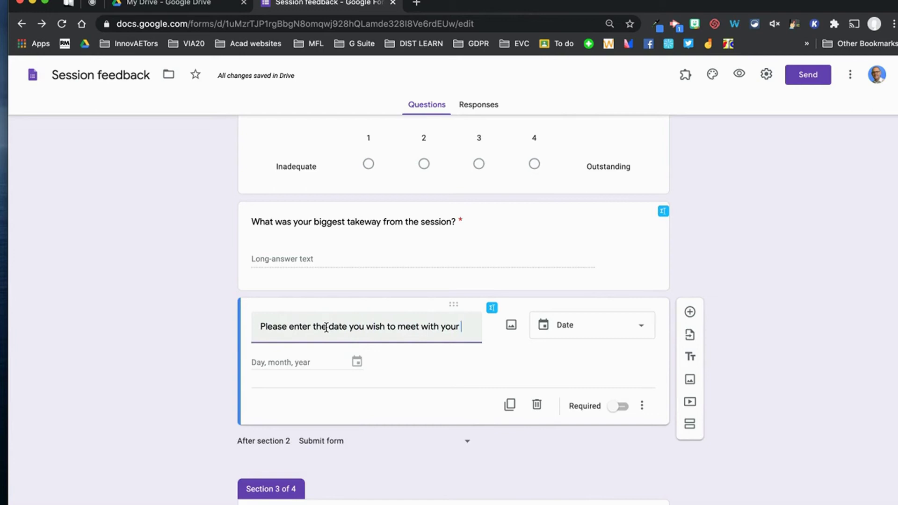
text(coach?)
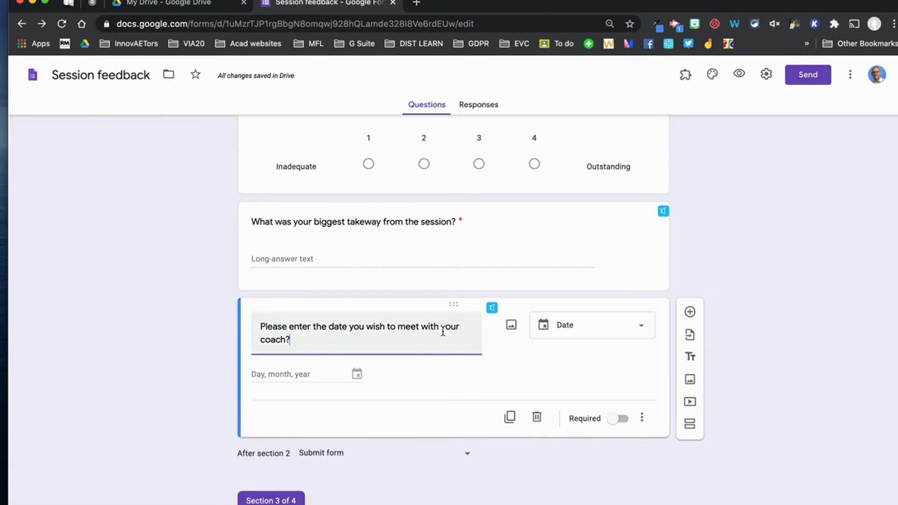
click(623, 419)
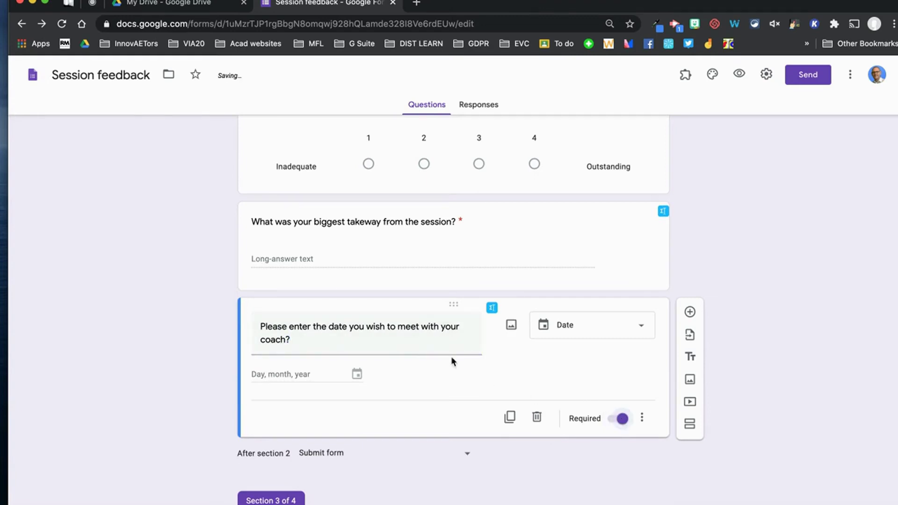
Copy the date question into Section 3, below its rating and takeaway questions.
scroll(449, 357, down, 3)
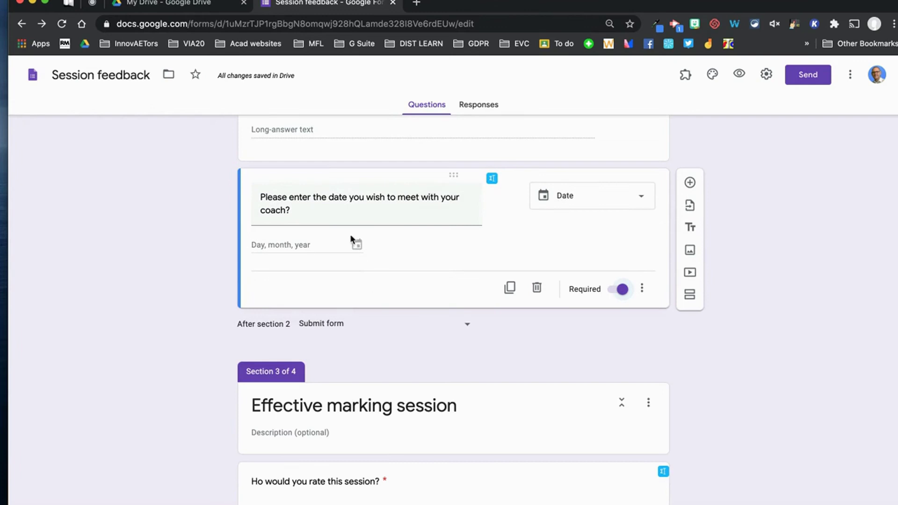
click(510, 287)
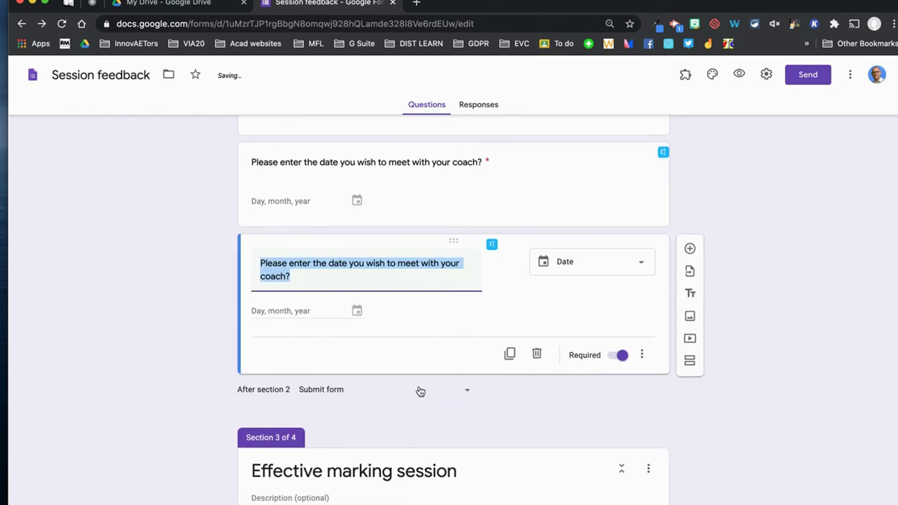
drag(459, 220, 459, 347)
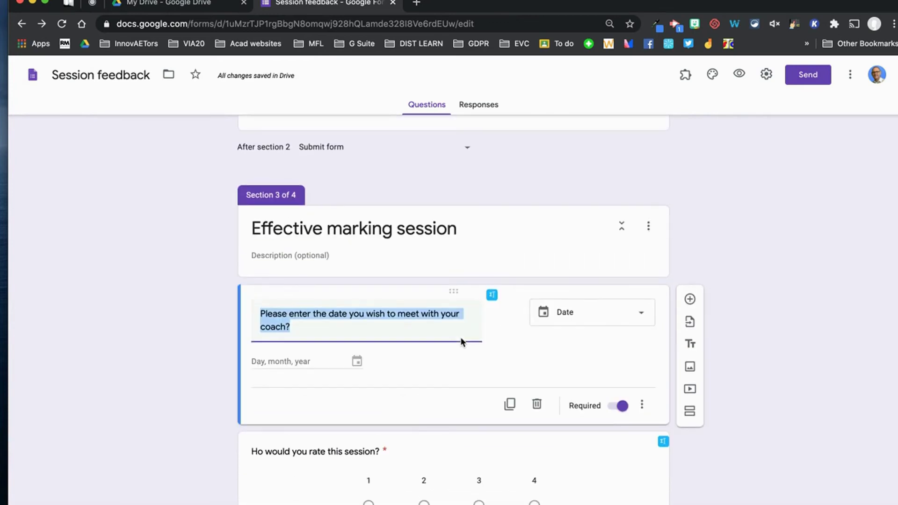
drag(453, 293, 451, 434)
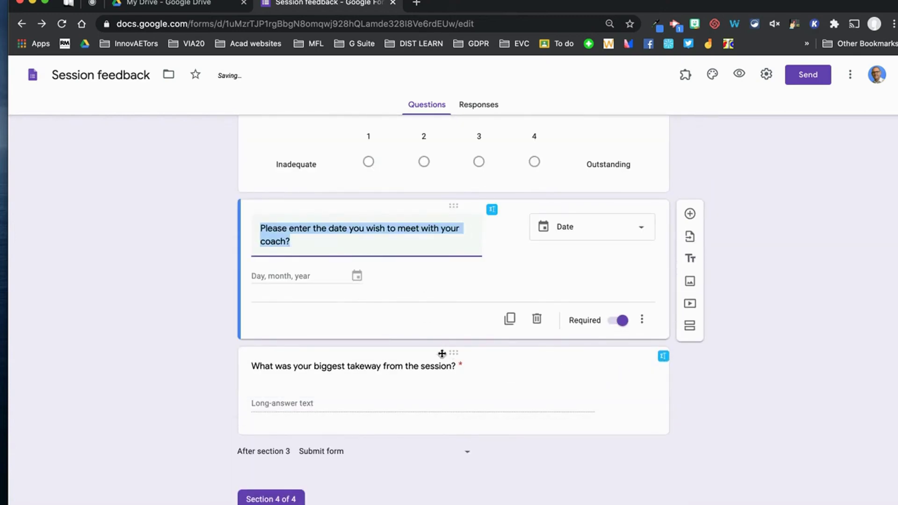
drag(456, 359, 441, 285)
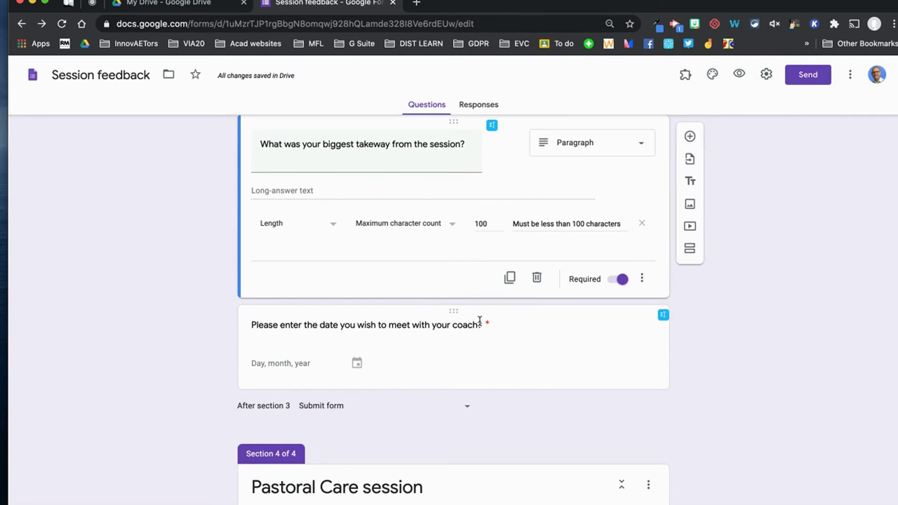
Duplicate the coach-meeting date question so a copy sits directly below it.
scroll(475, 318, up, 3)
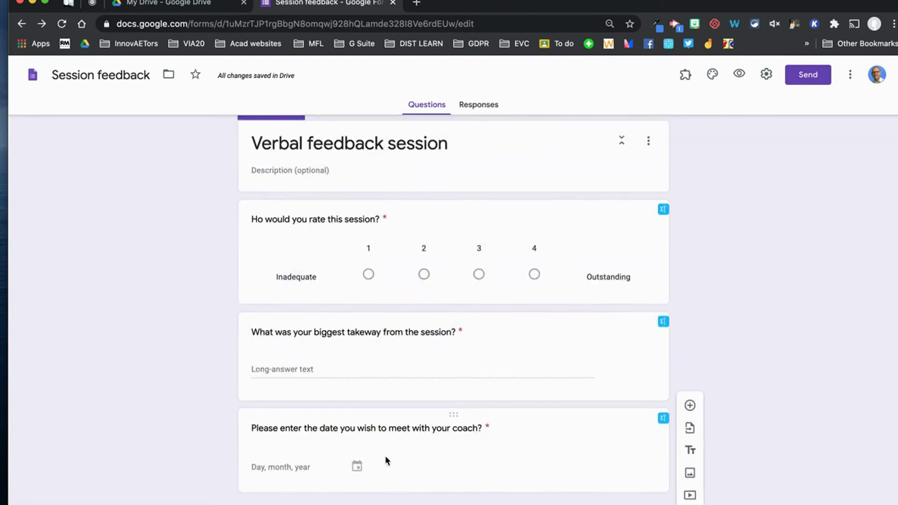
scroll(424, 338, down, 1)
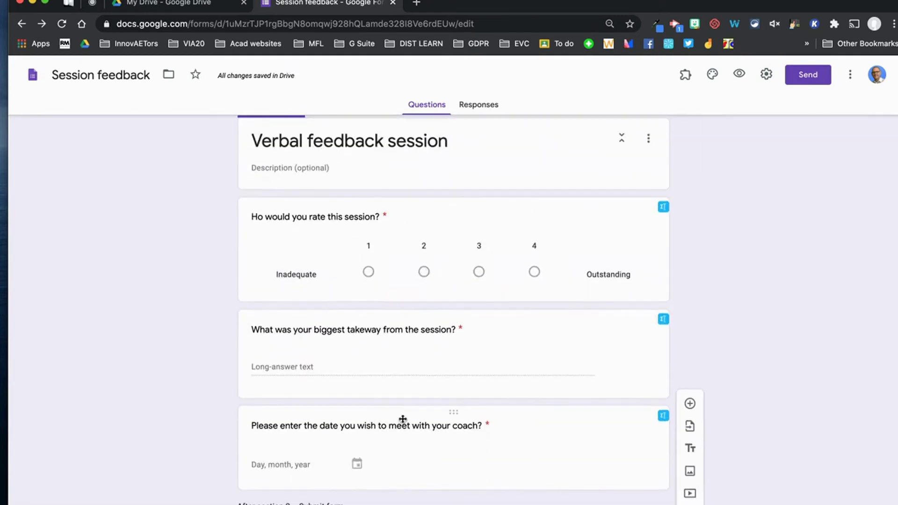
scroll(374, 441, down, 5)
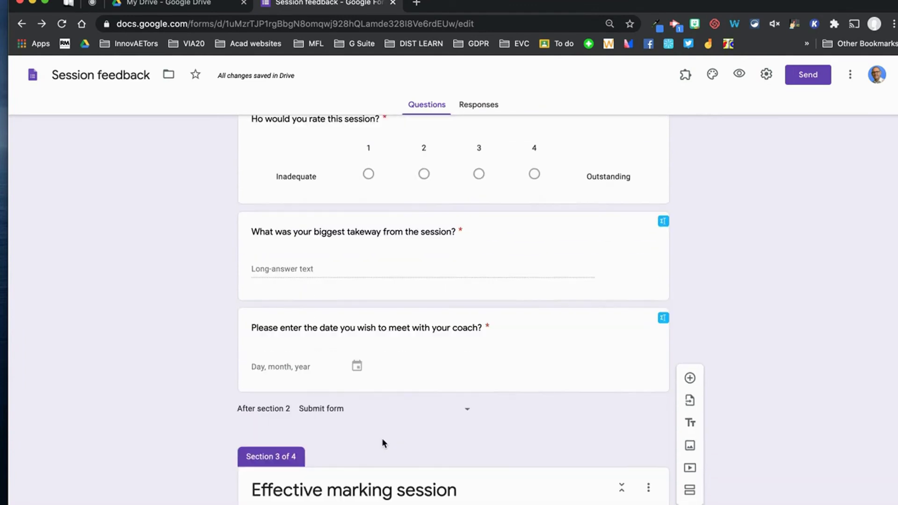
scroll(374, 430, down, 7)
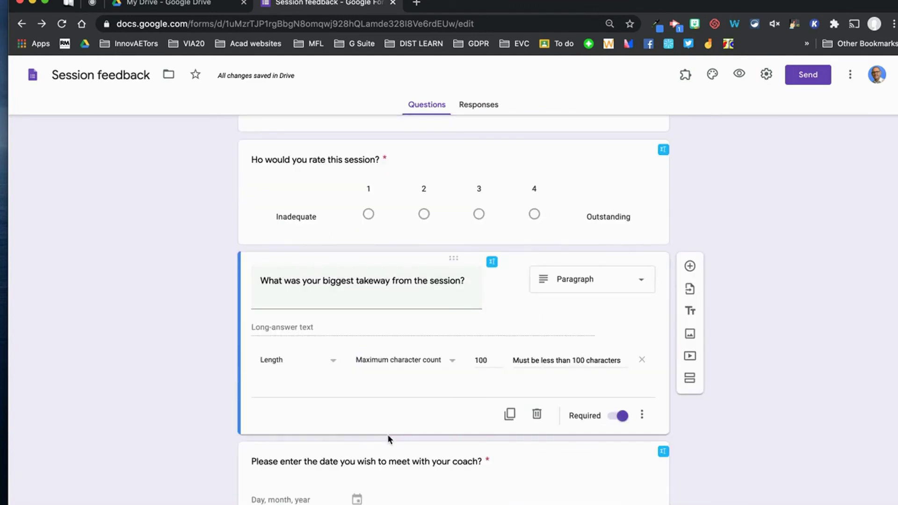
click(538, 383)
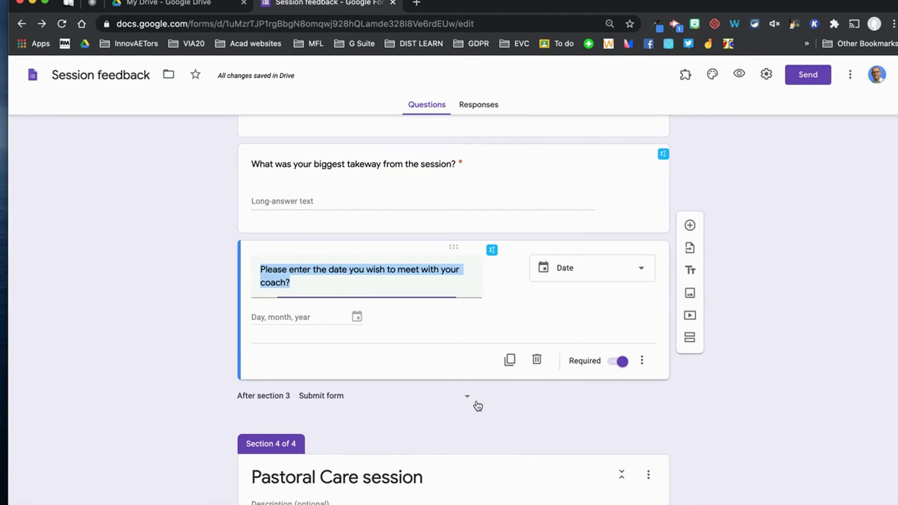
click(510, 359)
scroll(468, 346, down, 3)
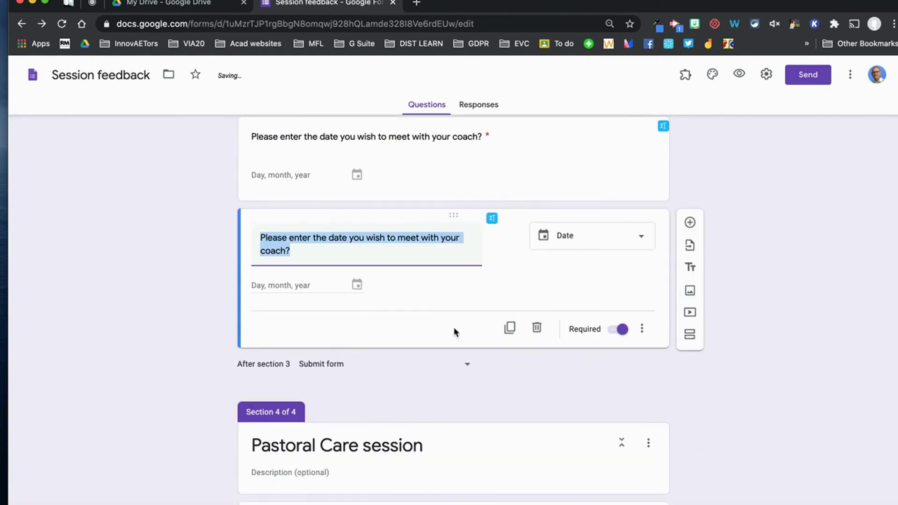
Delete the empty untitled multiple-choice question and return to the top of the form.
drag(450, 220, 446, 299)
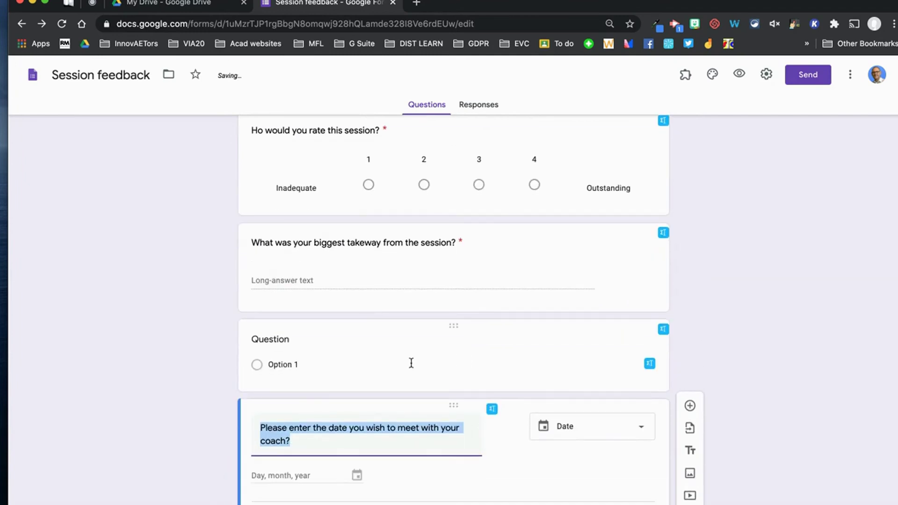
click(444, 349)
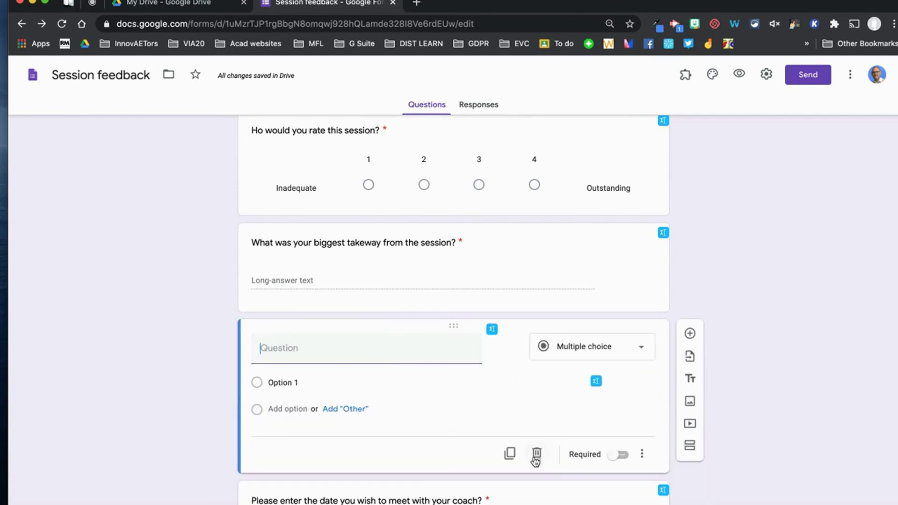
click(537, 453)
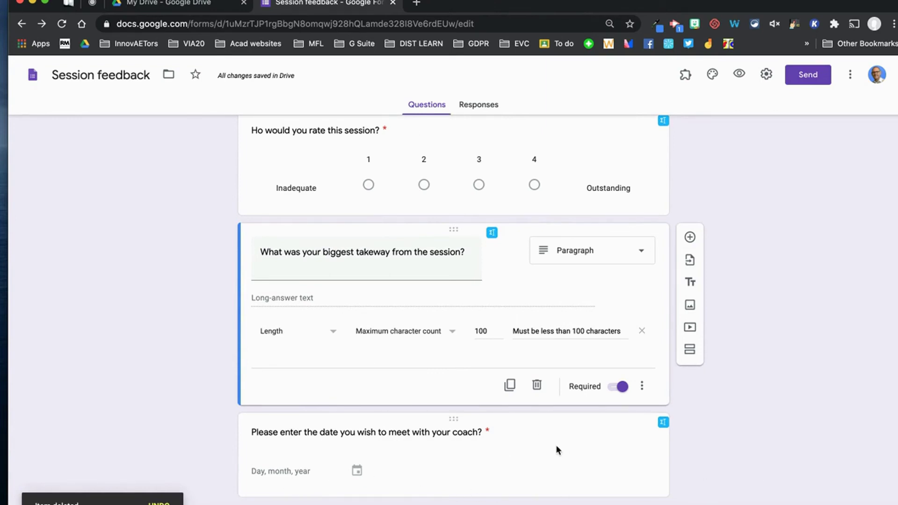
scroll(484, 467, up, 1)
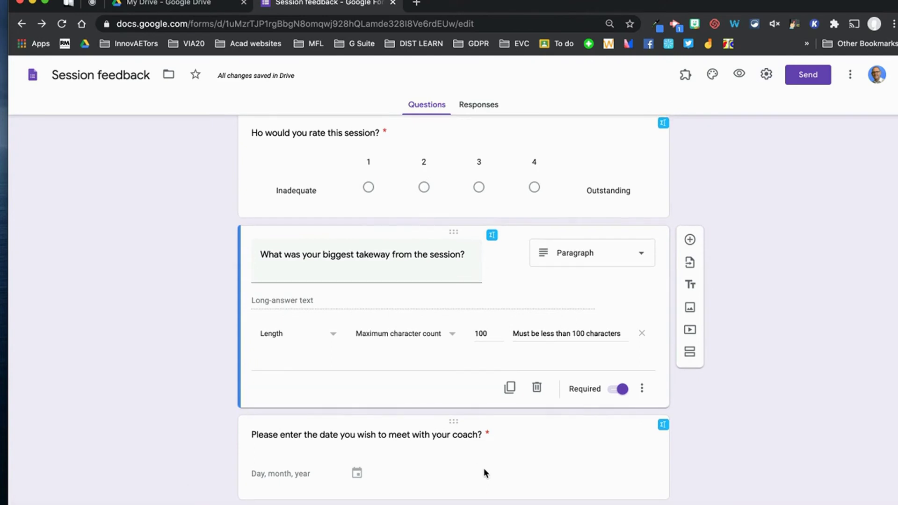
scroll(484, 468, up, 20)
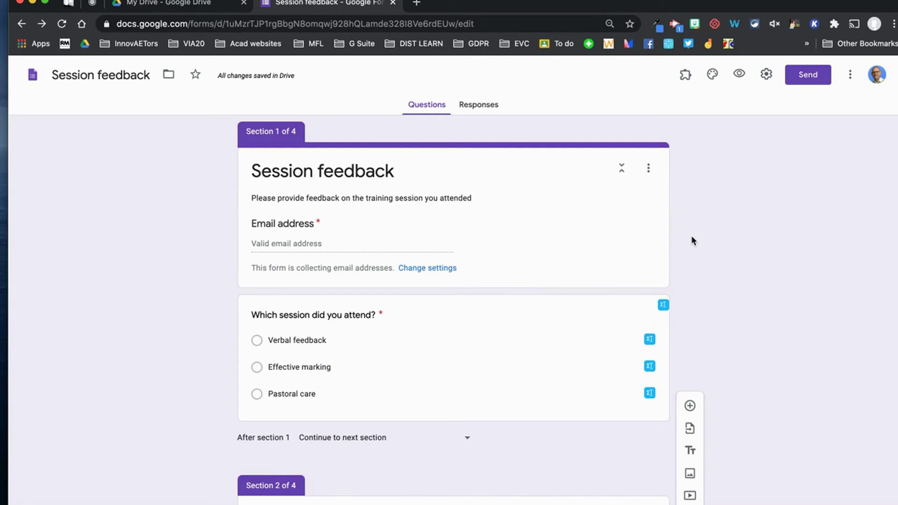
Preview the live form, enter a respondent e-mail, choose Verbal feedback and continue.
click(739, 76)
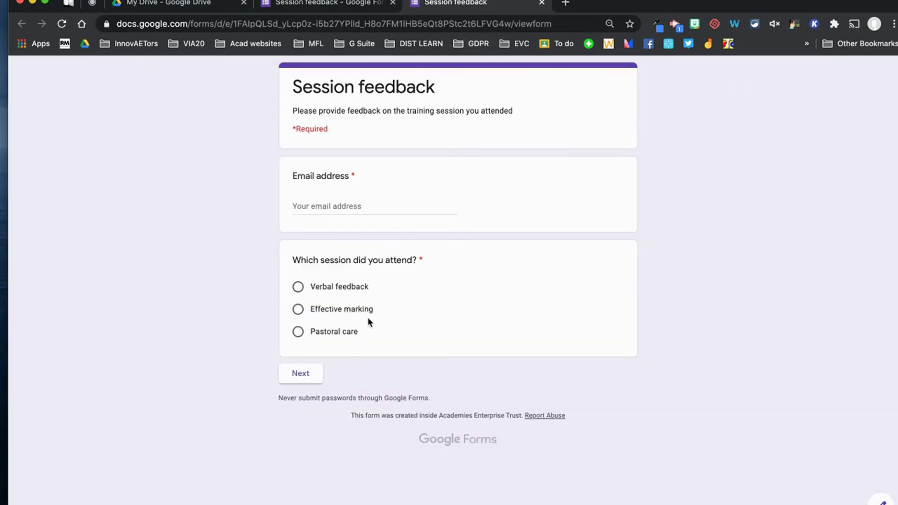
click(356, 201)
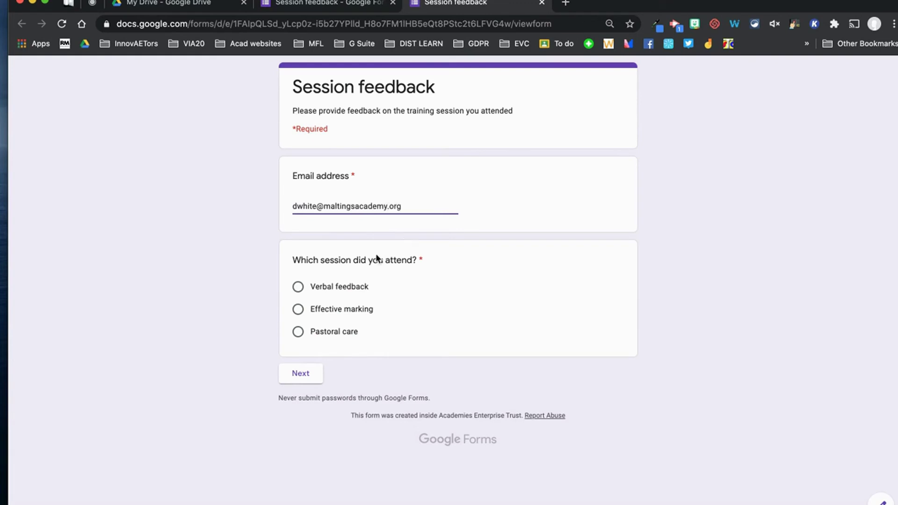
click(298, 287)
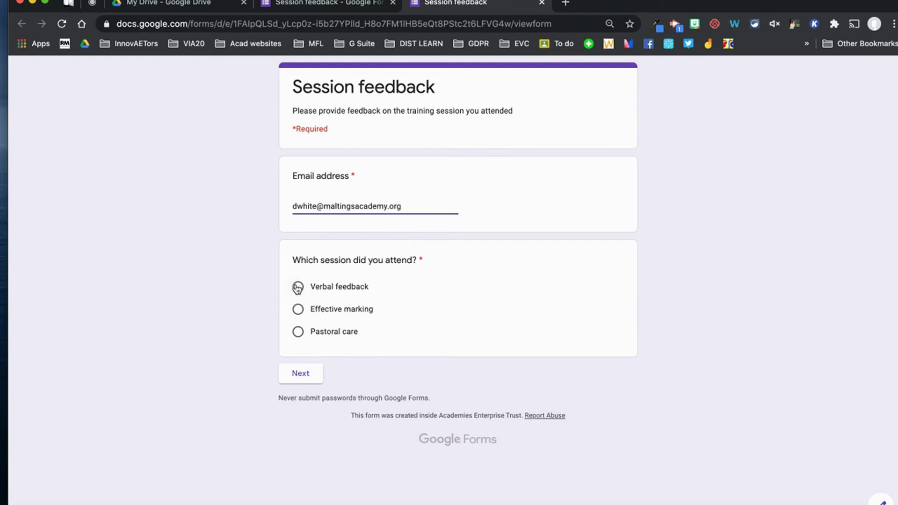
click(301, 376)
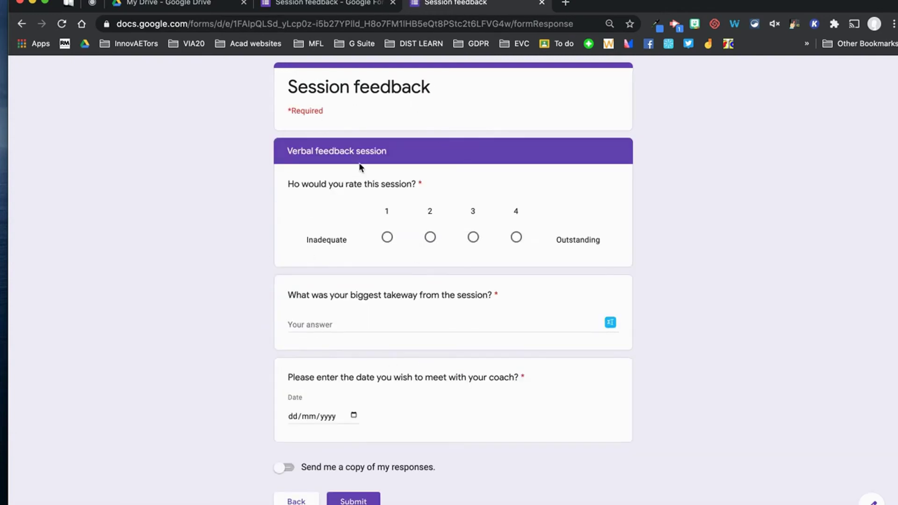
Answer with rating 3, takeaway 'Voice recording comment' and meeting date 19 October 2020.
click(473, 237)
click(404, 319)
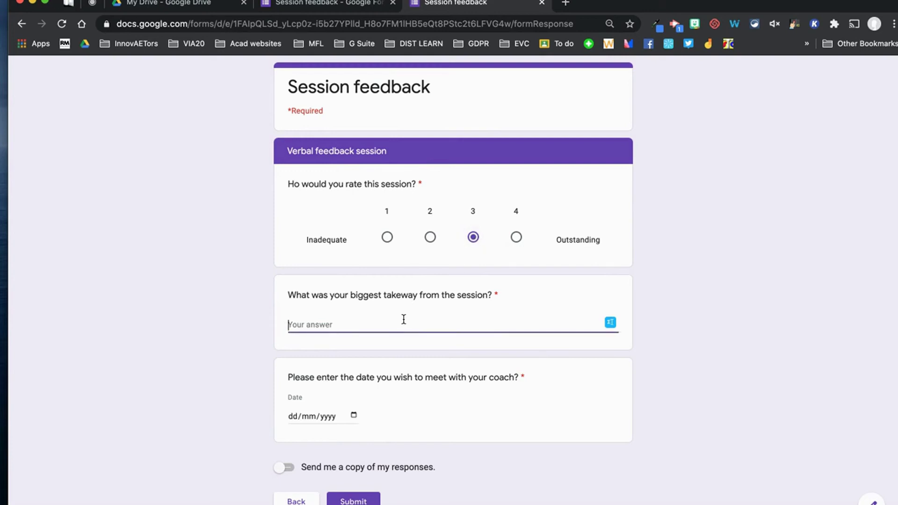
text(Voice recording comments)
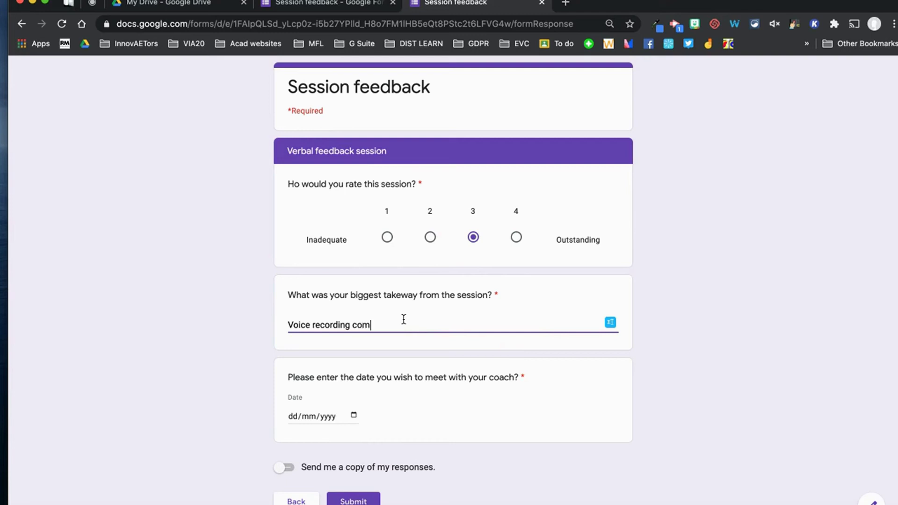
click(353, 416)
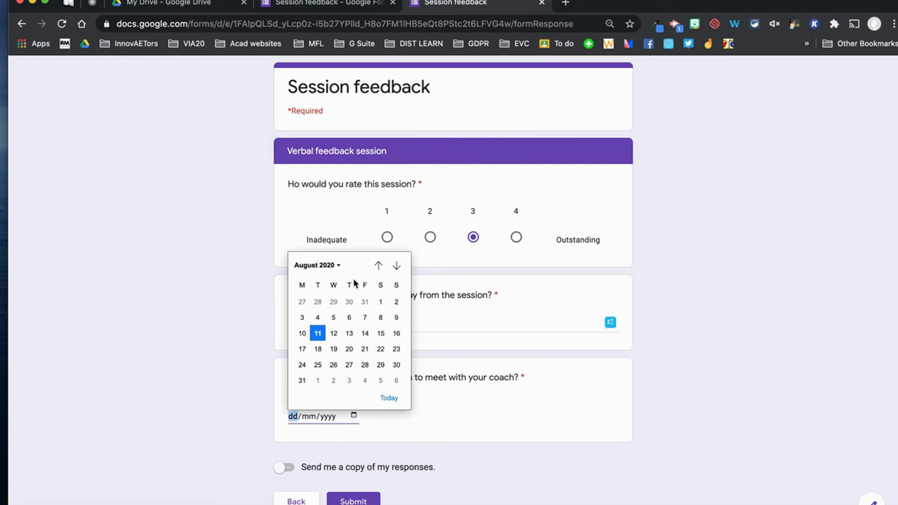
click(341, 268)
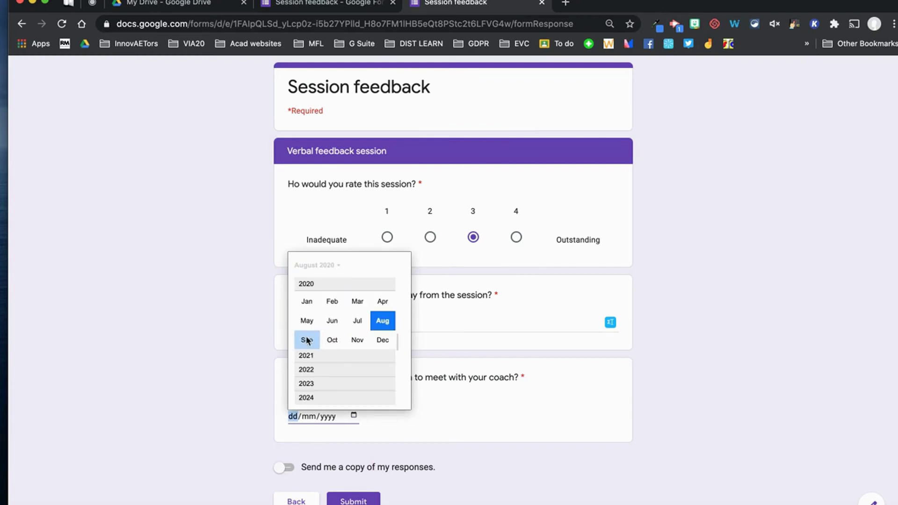
click(326, 340)
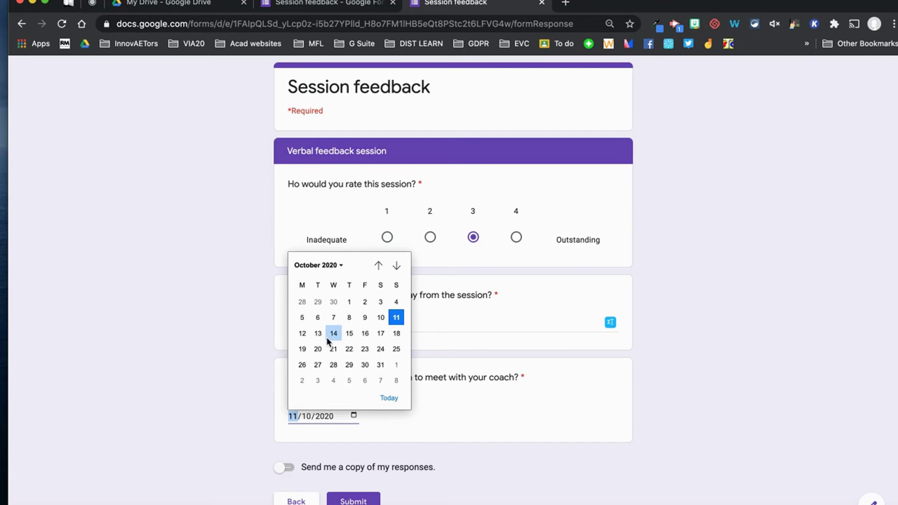
click(305, 350)
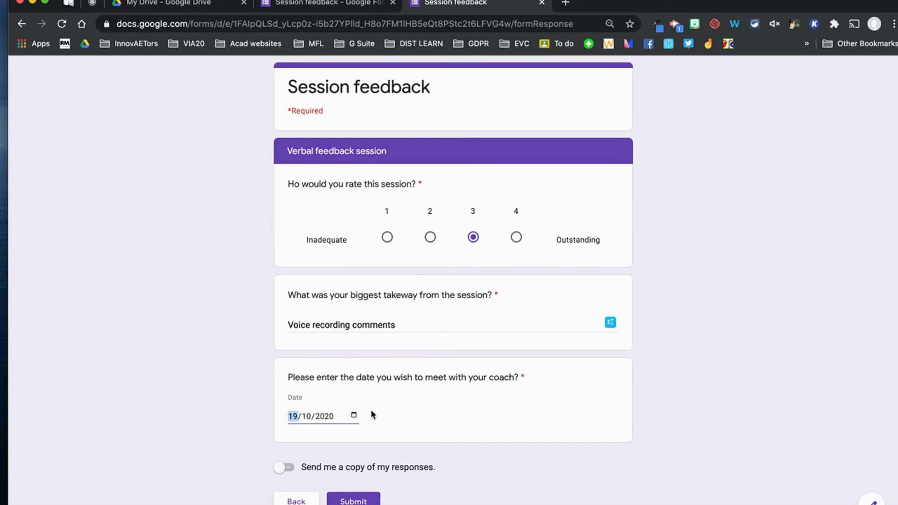
Request an emailed copy, submit the test response, and go back to the editor.
click(290, 470)
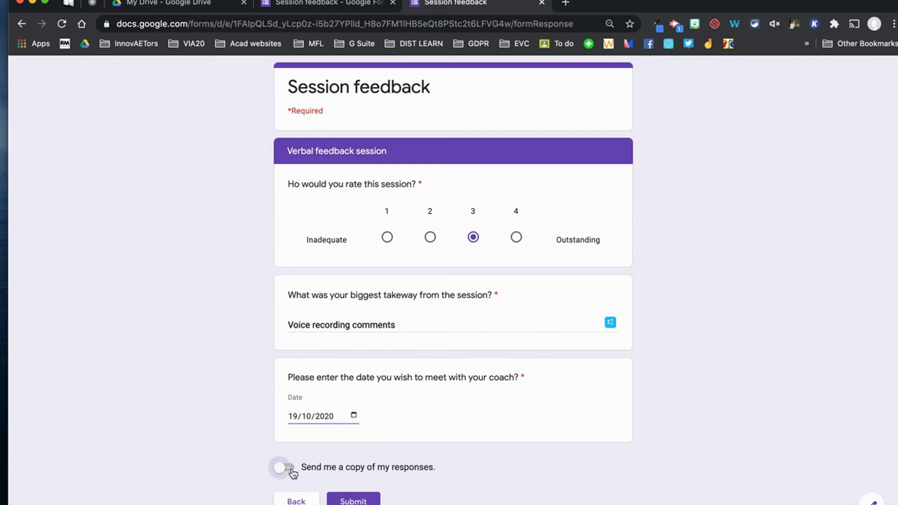
click(363, 501)
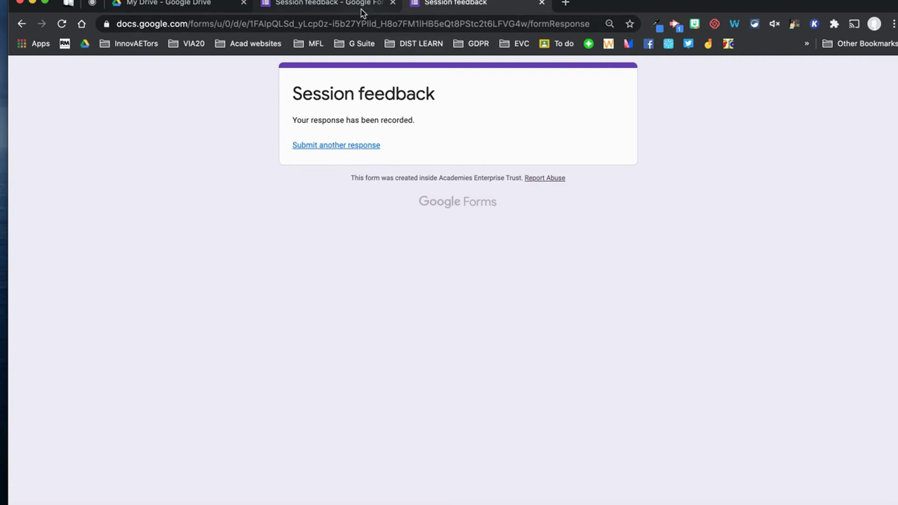
click(332, 10)
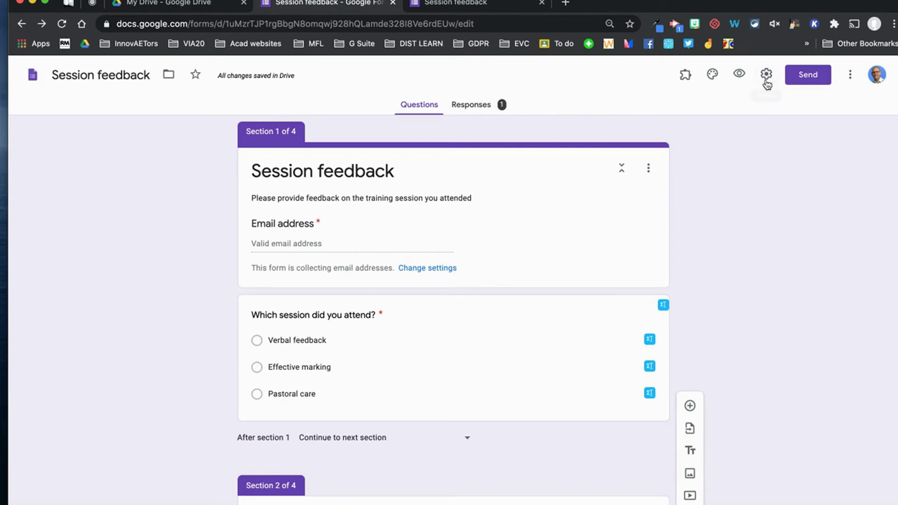
click(766, 78)
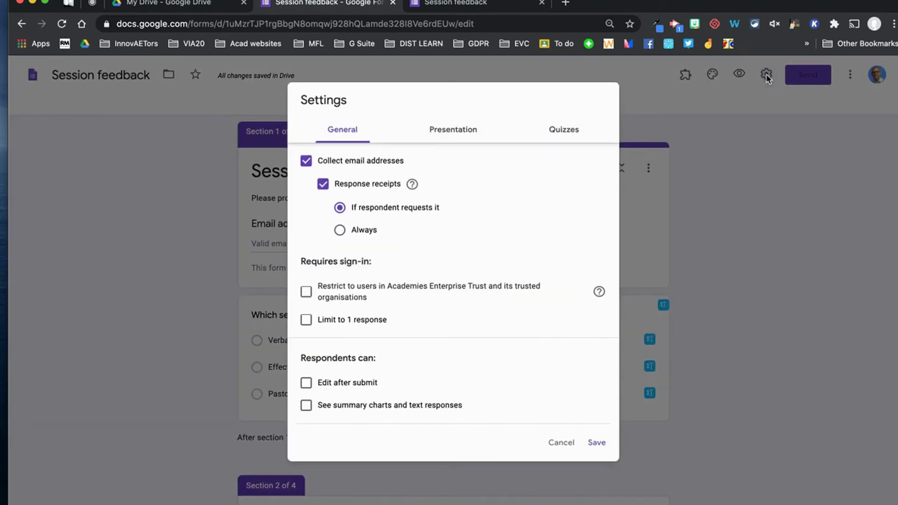
click(306, 321)
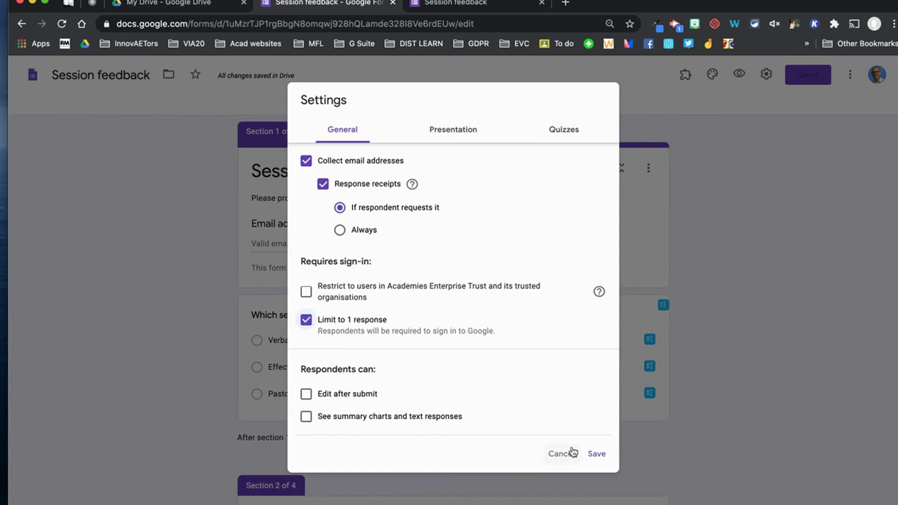
click(306, 321)
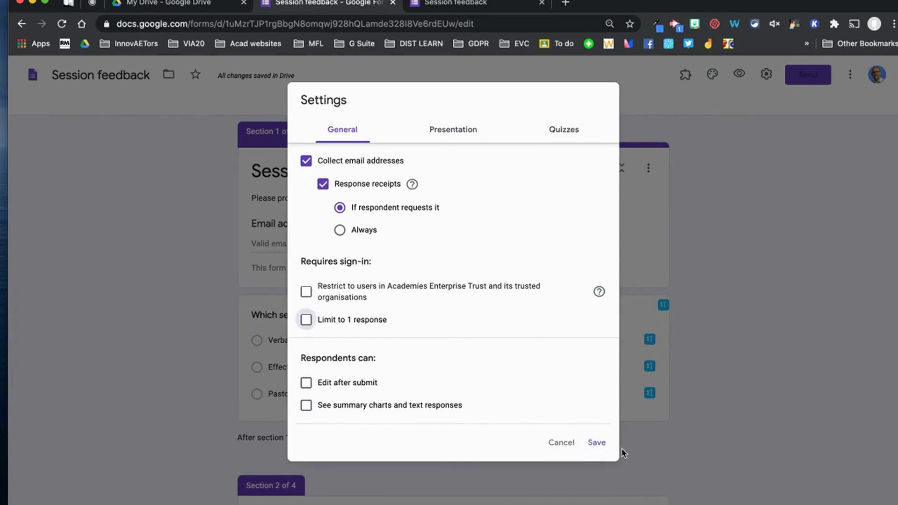
click(594, 442)
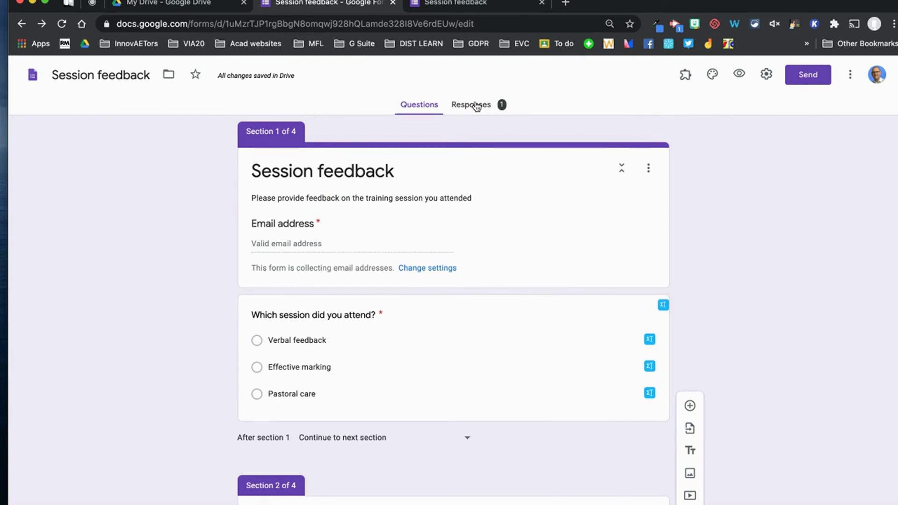
Review the response summary, then show responses by question, starting with 'Which session did you attend?'.
click(475, 105)
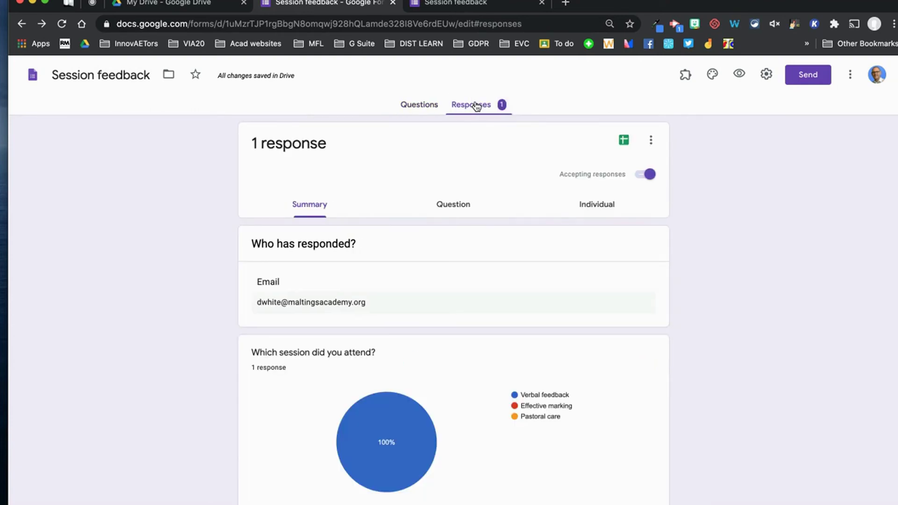
scroll(443, 293, down, 6)
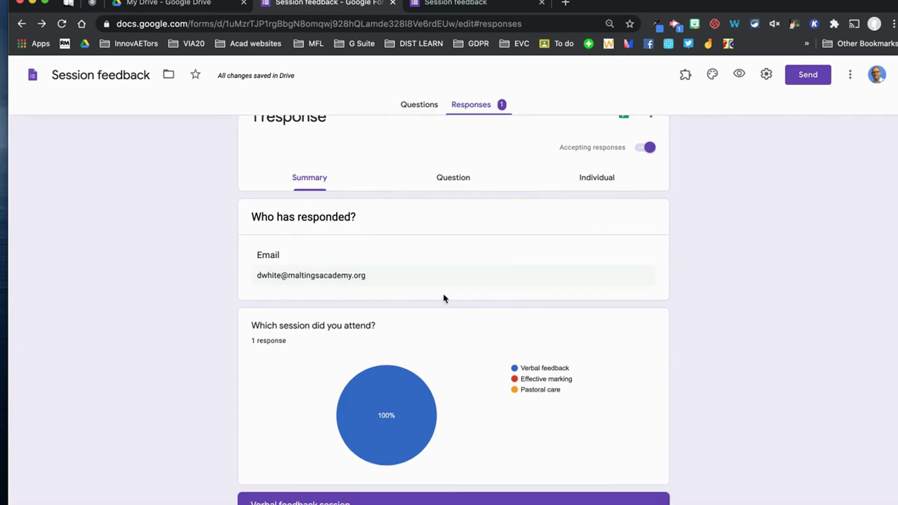
scroll(523, 391, down, 8)
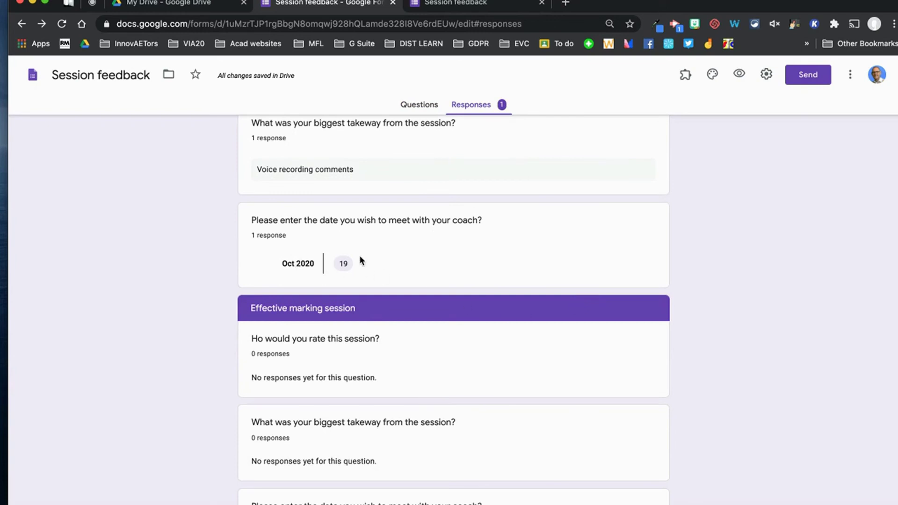
scroll(458, 372, down, 6)
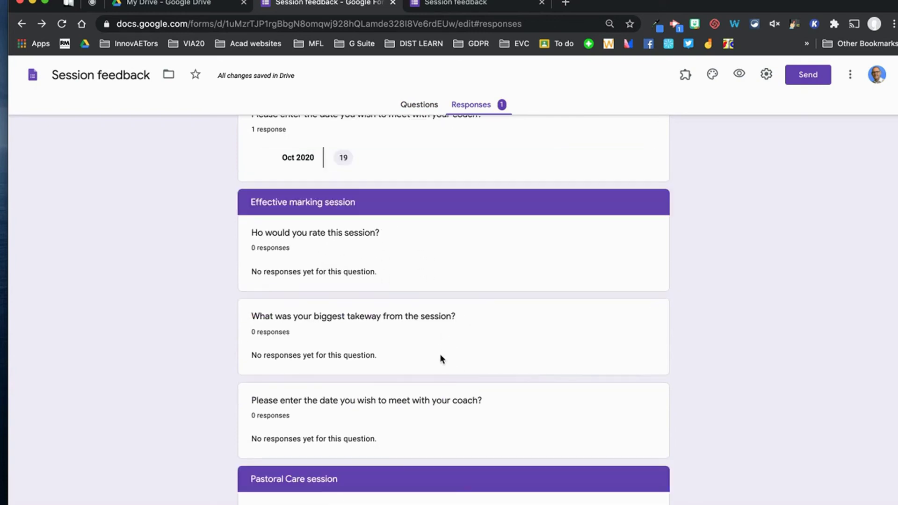
scroll(350, 344, up, 1)
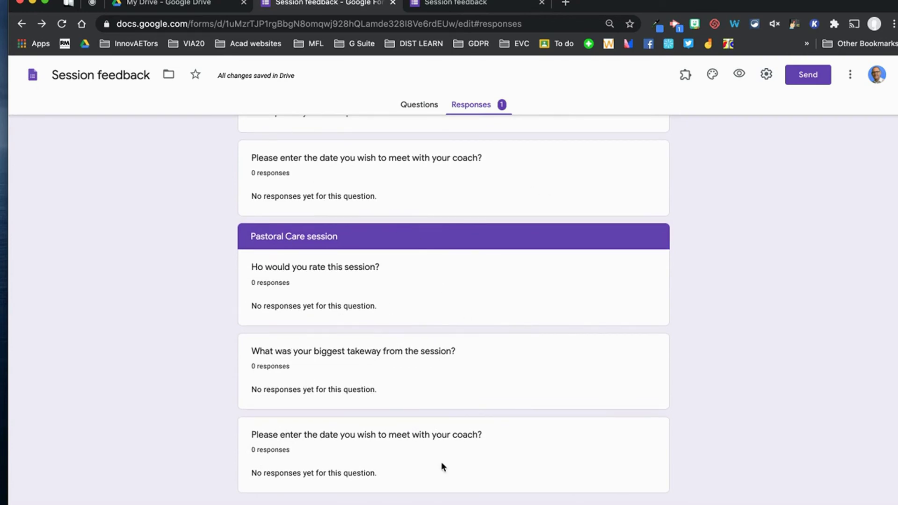
scroll(483, 372, up, 12)
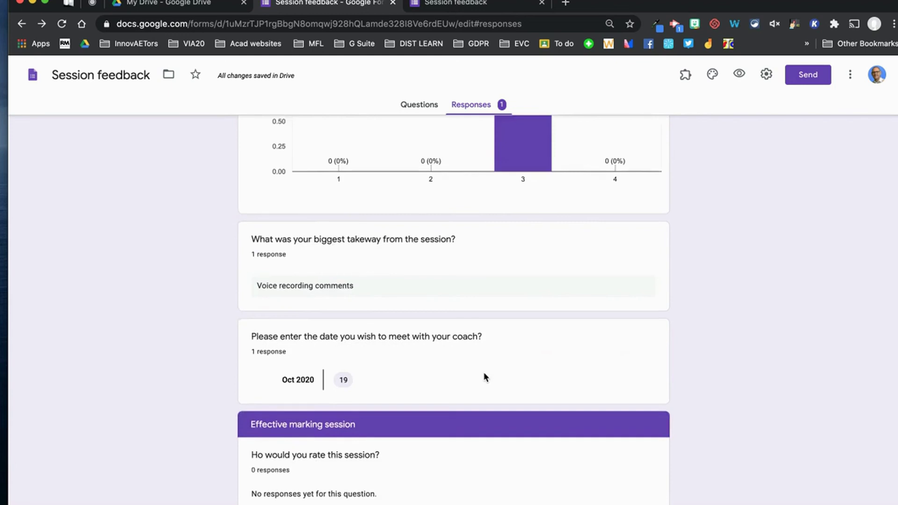
scroll(481, 365, up, 6)
scroll(313, 369, up, 4)
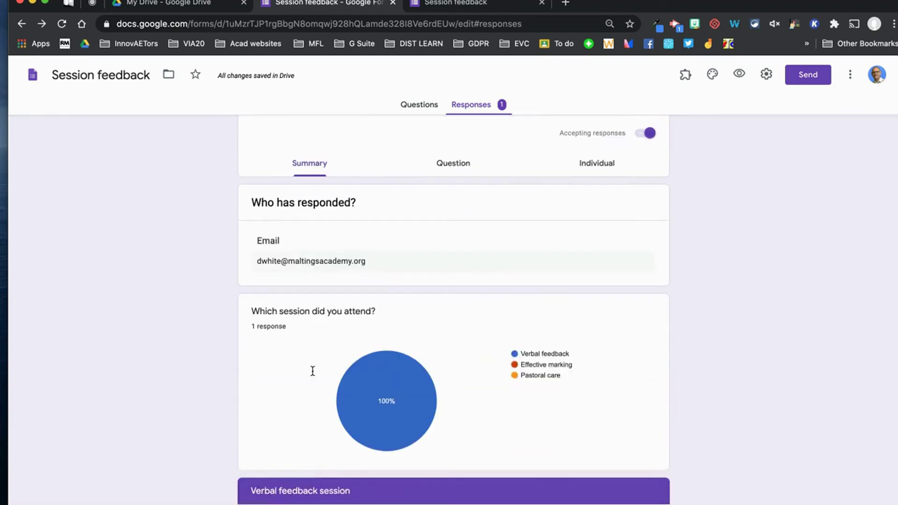
click(457, 204)
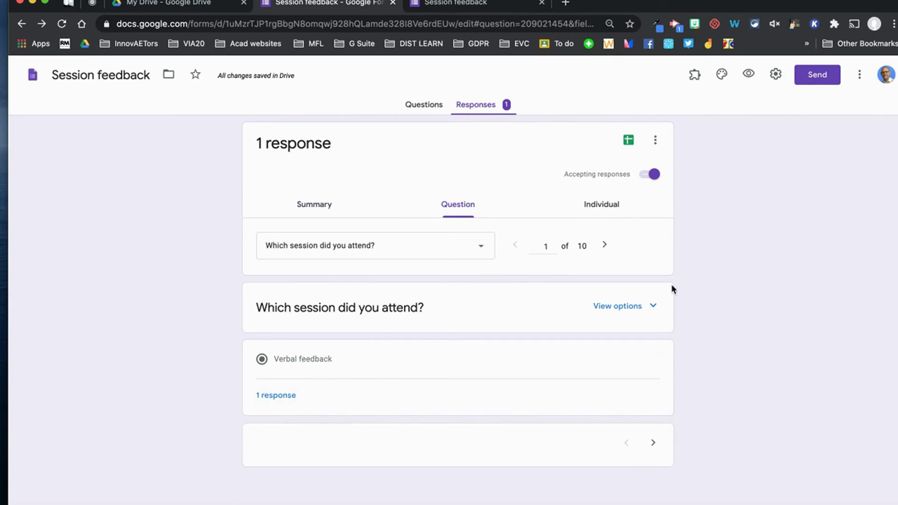
Toggle the session question's answer options, then step through to the takeaway question's responses.
click(652, 306)
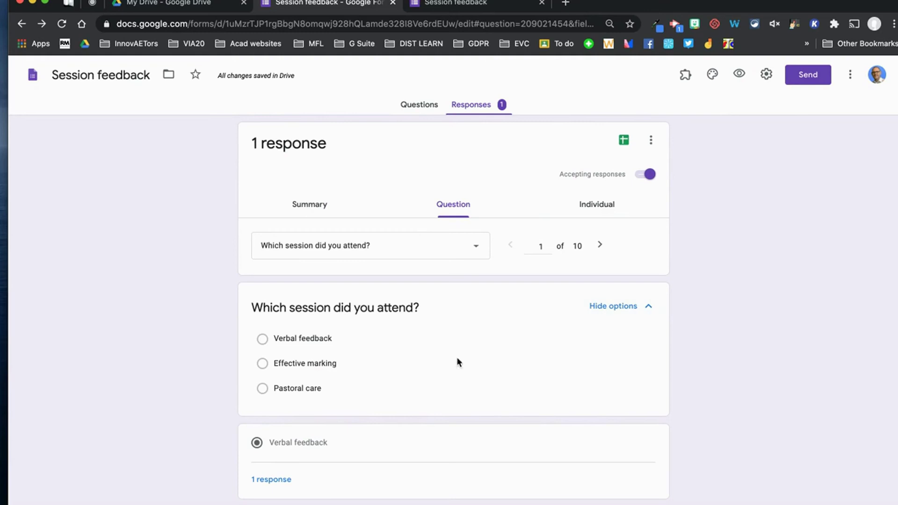
click(647, 306)
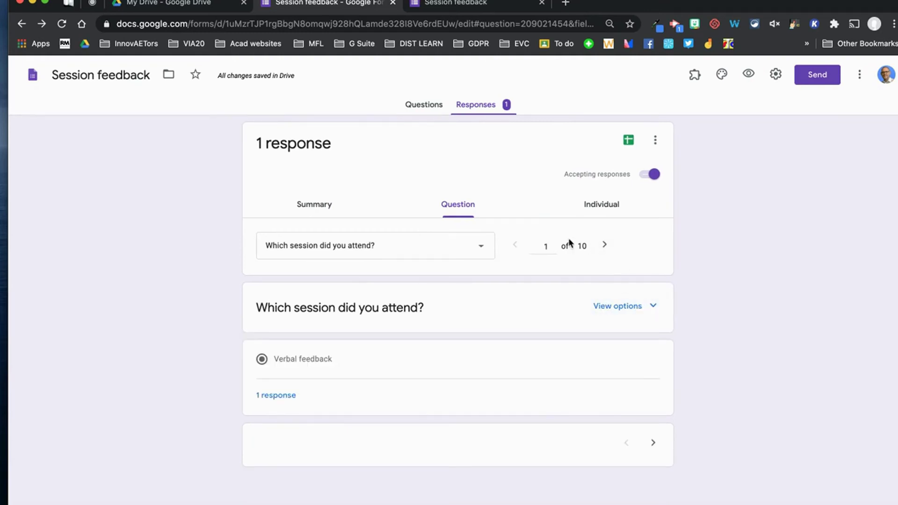
click(602, 247)
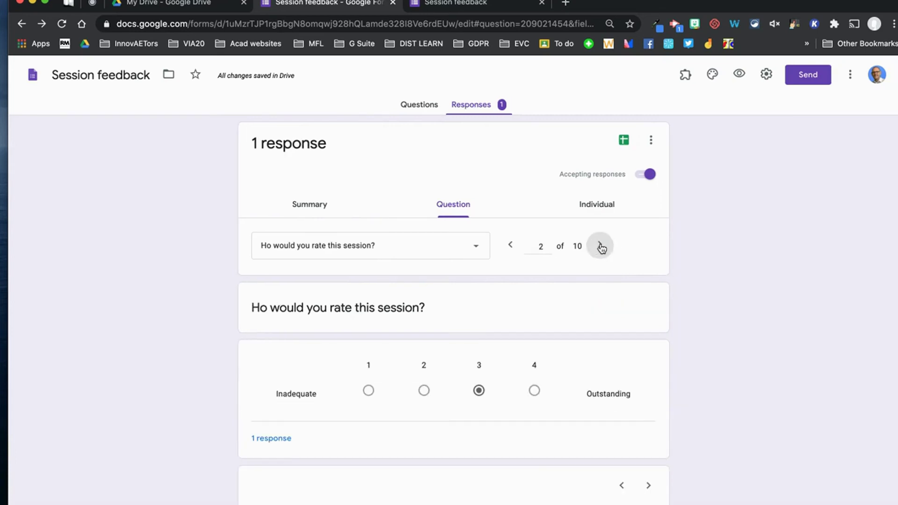
click(603, 247)
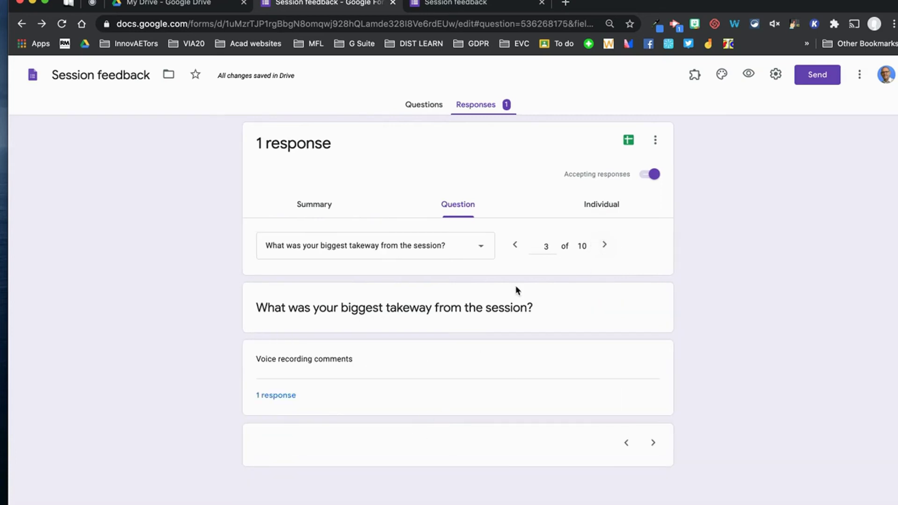
View the submitted test response as a whole individual response.
click(608, 209)
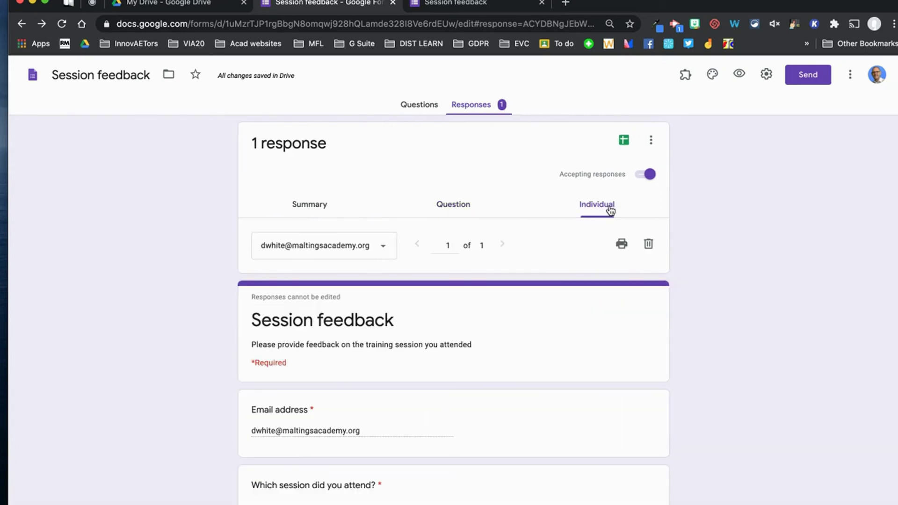
scroll(500, 374, down, 6)
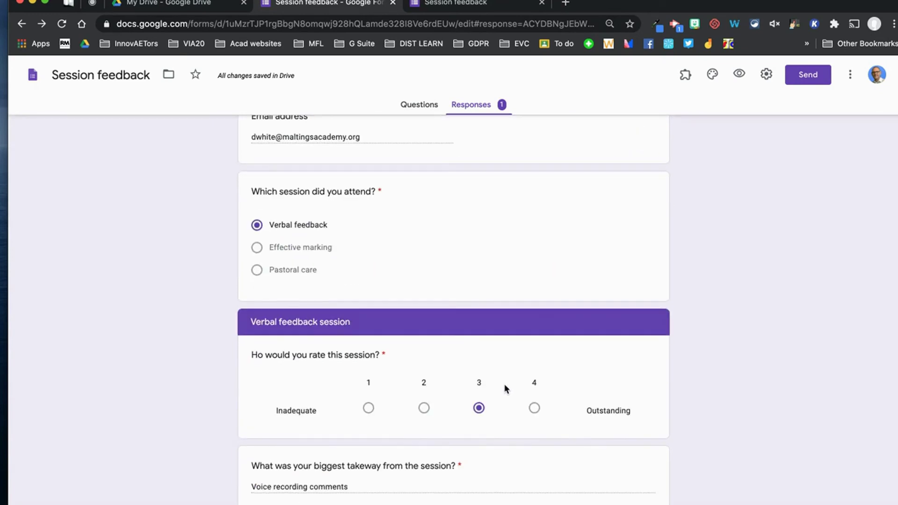
scroll(504, 388, up, 6)
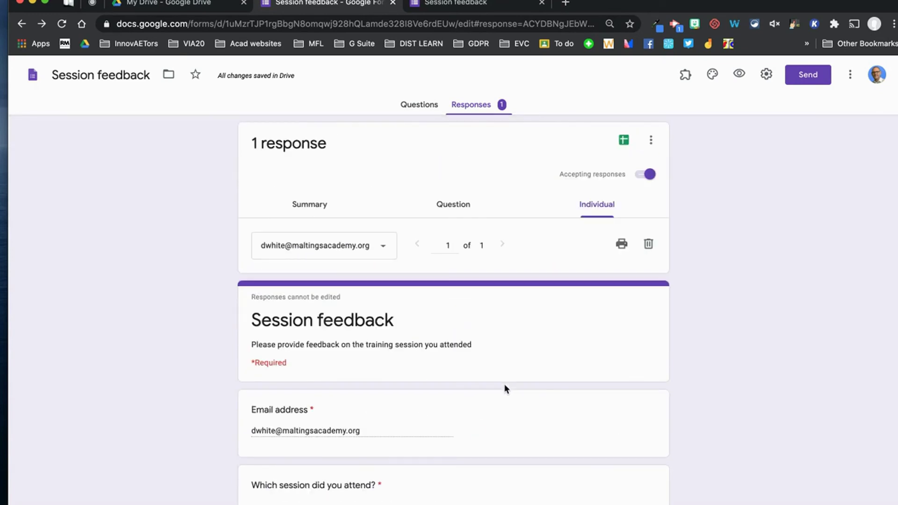
click(622, 248)
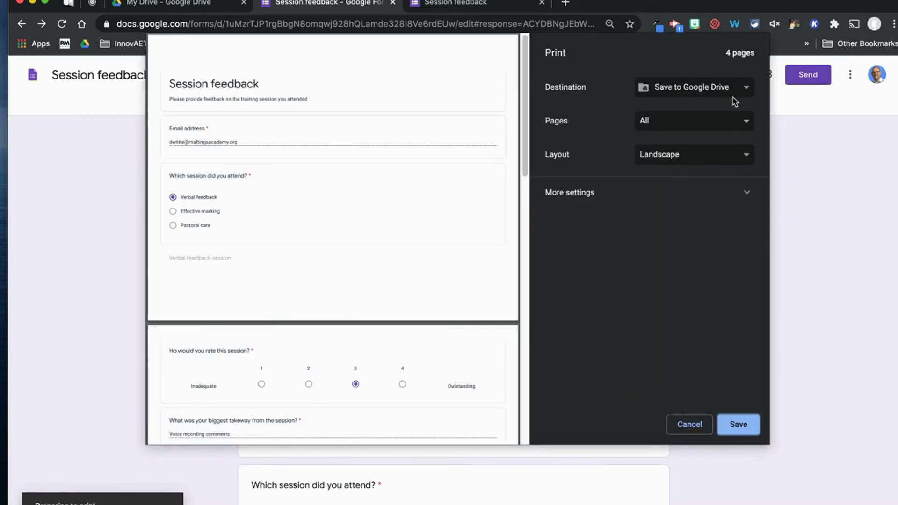
scroll(378, 215, down, 15)
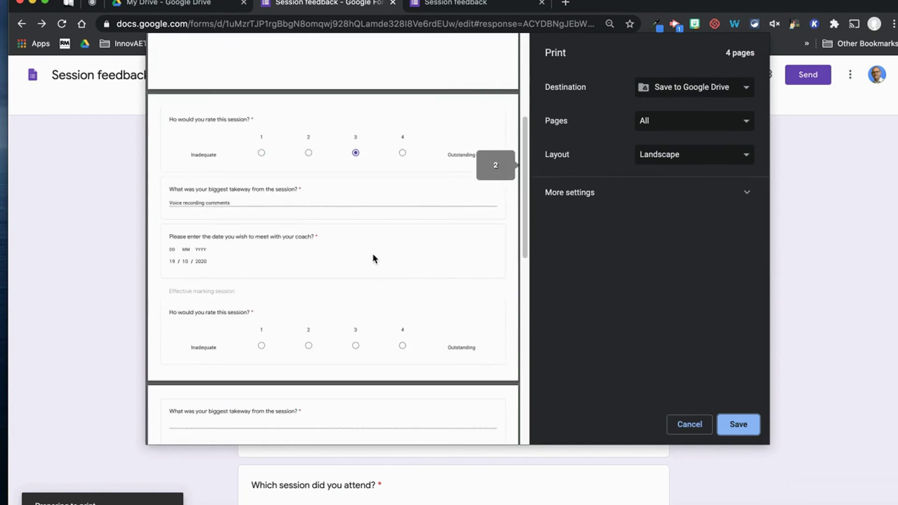
scroll(372, 256, up, 15)
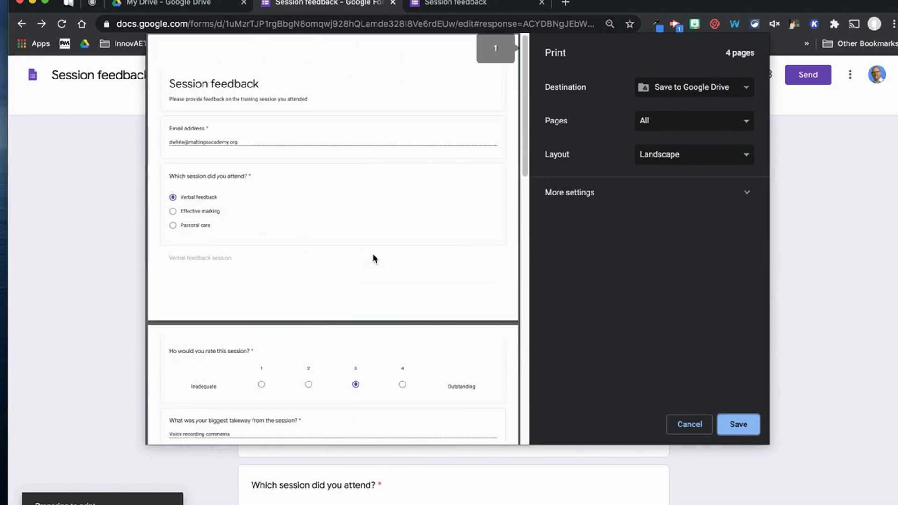
click(688, 425)
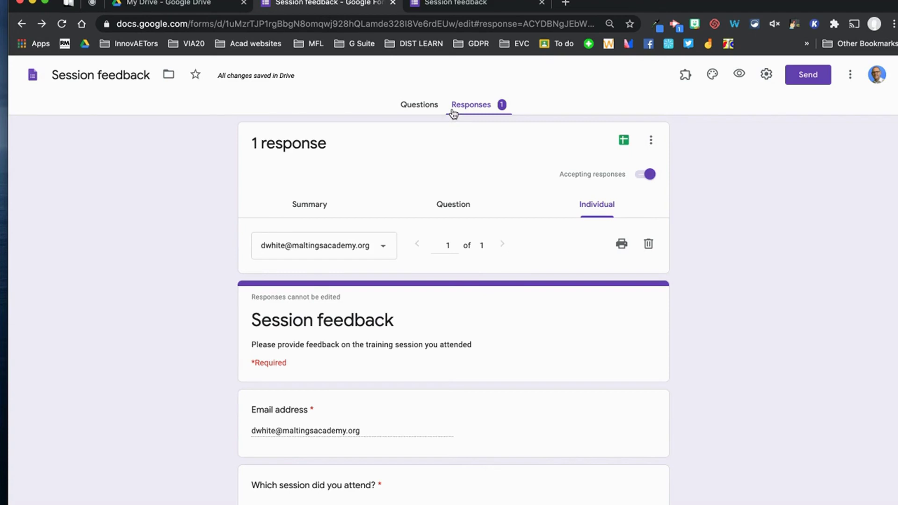
click(640, 178)
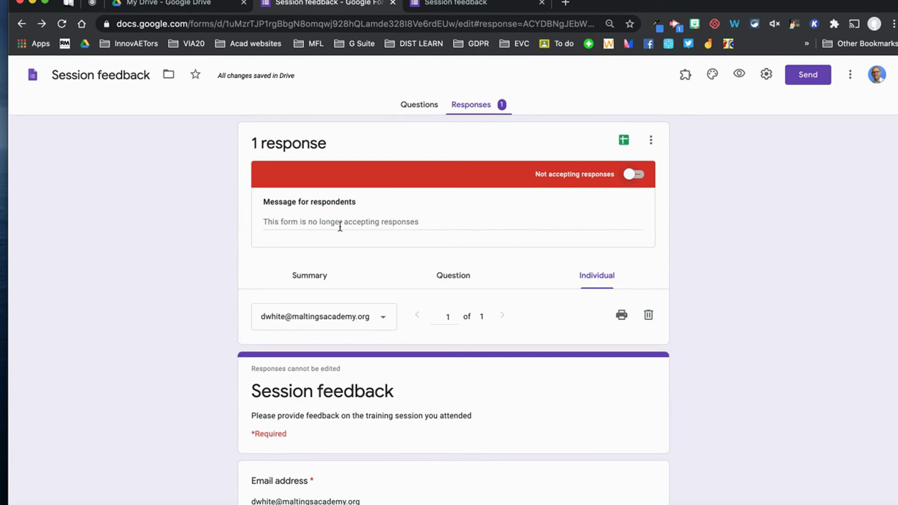
click(639, 175)
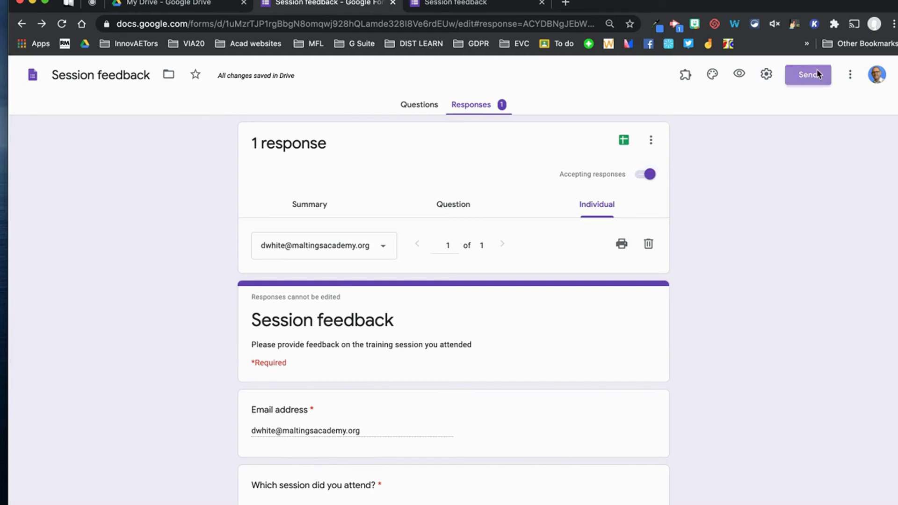
Address an email invitation to the contact from suggestions and include the form in the message.
click(807, 77)
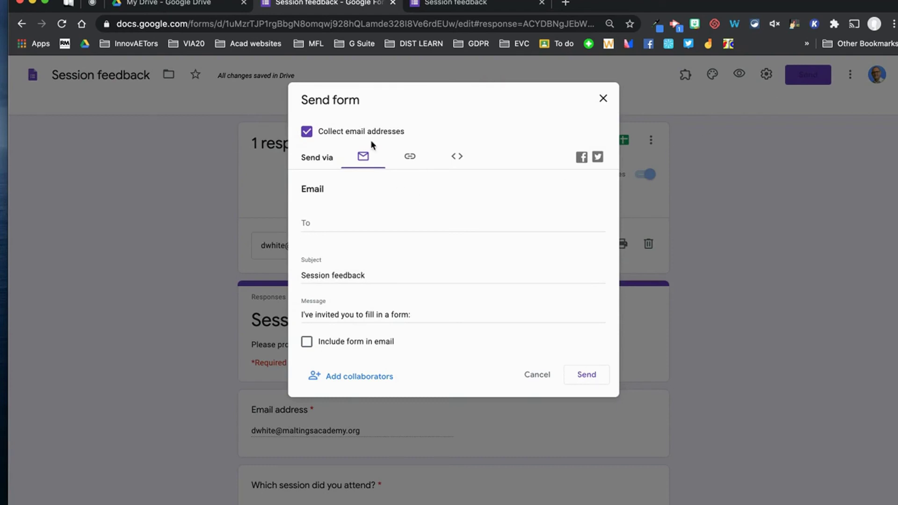
click(337, 222)
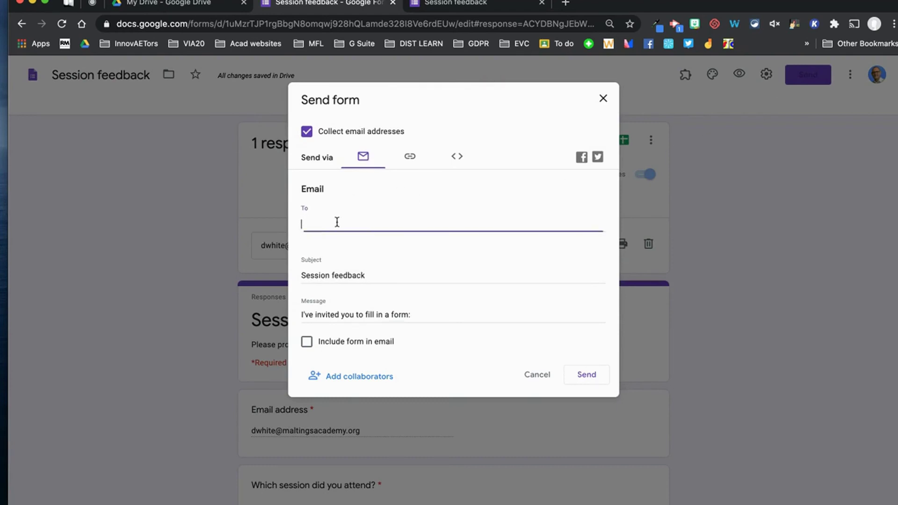
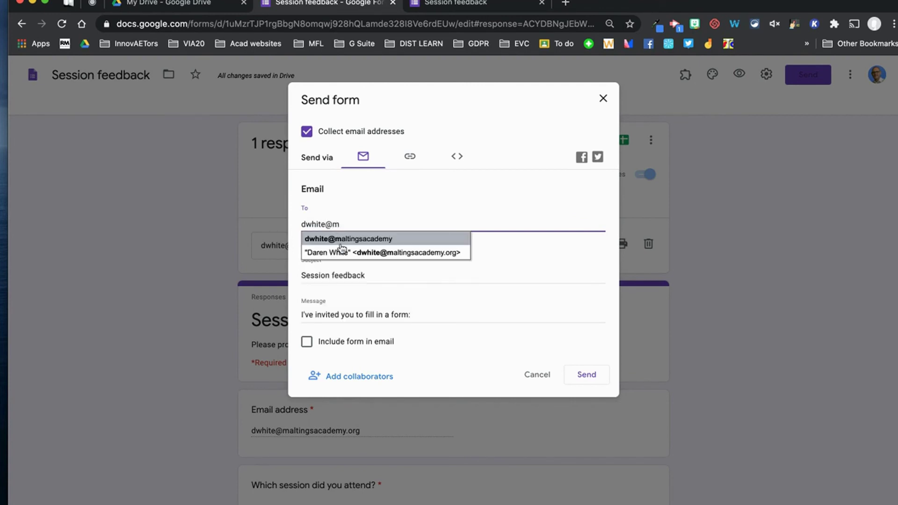
click(343, 239)
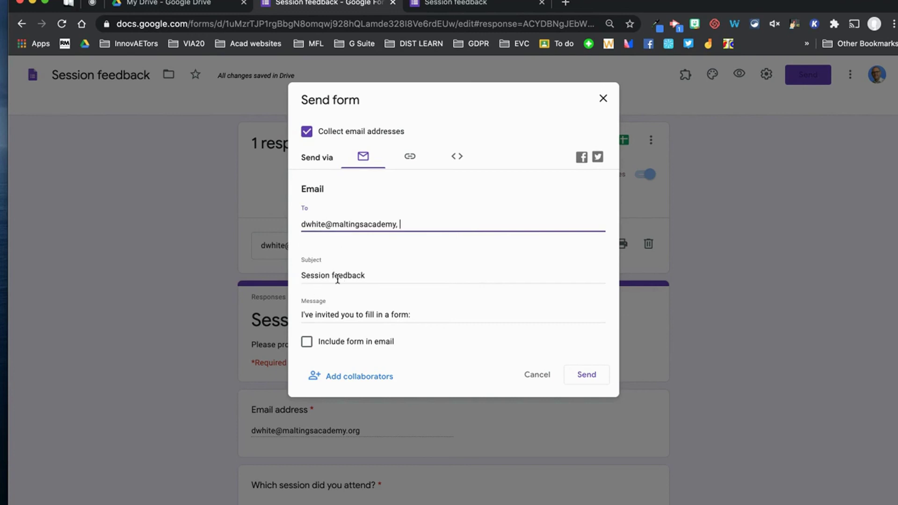
scroll(369, 290, down, 1)
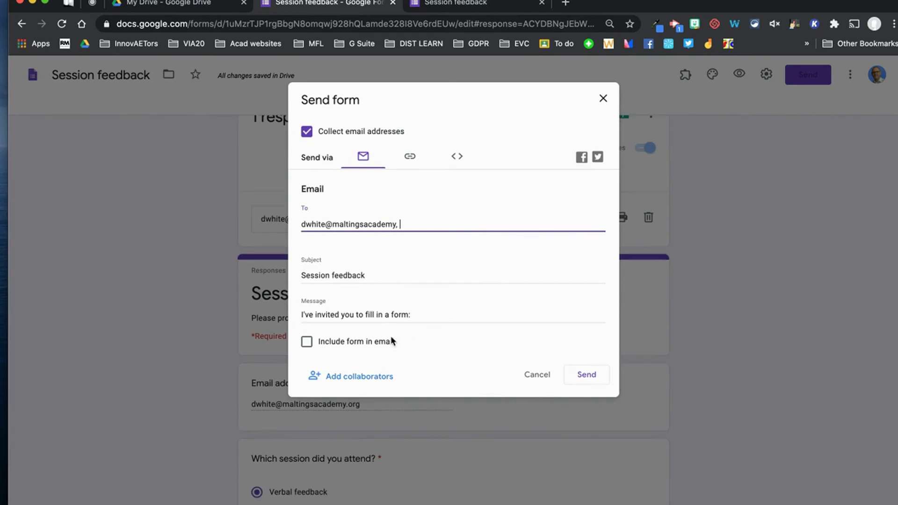
click(307, 343)
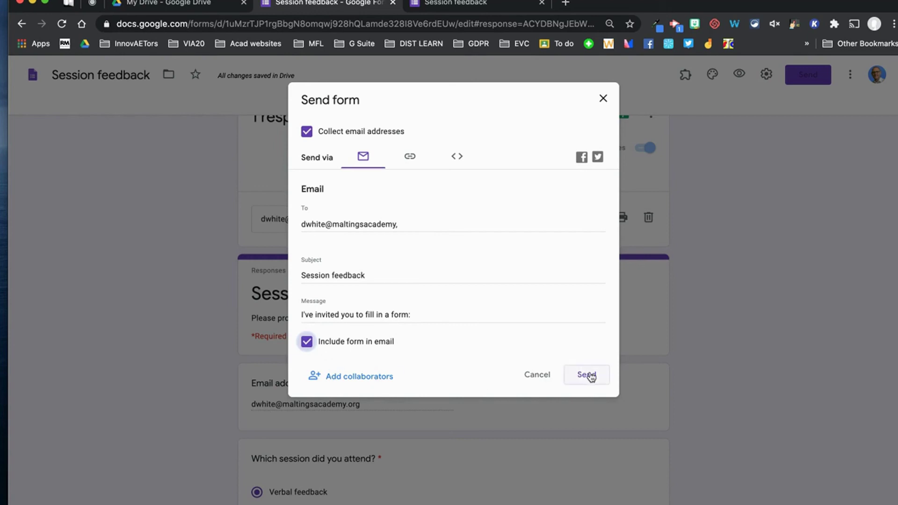
Shorten and copy the form link, view the embed code, then send the email invitation.
click(412, 157)
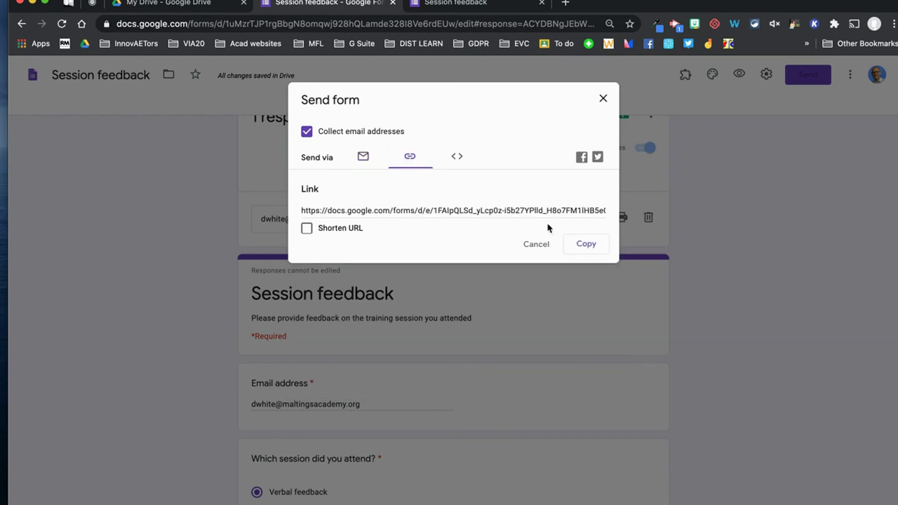
click(307, 229)
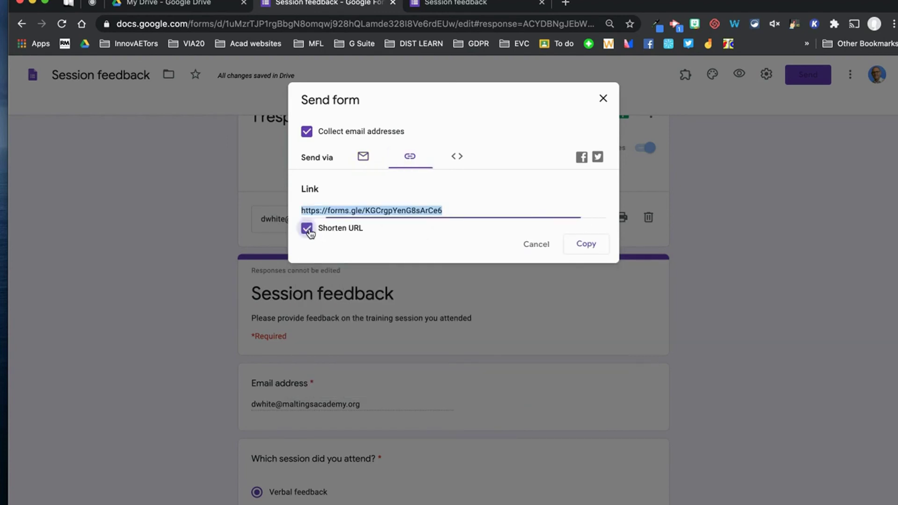
click(591, 246)
click(456, 159)
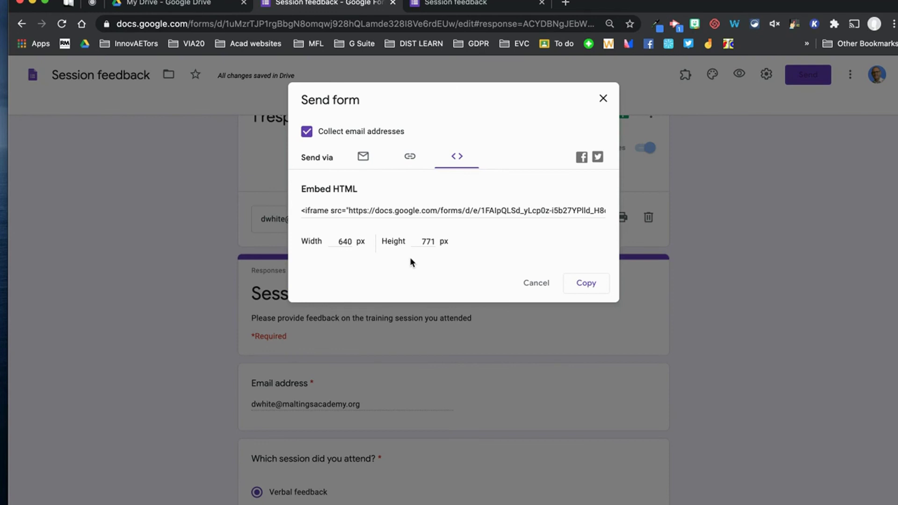
click(363, 156)
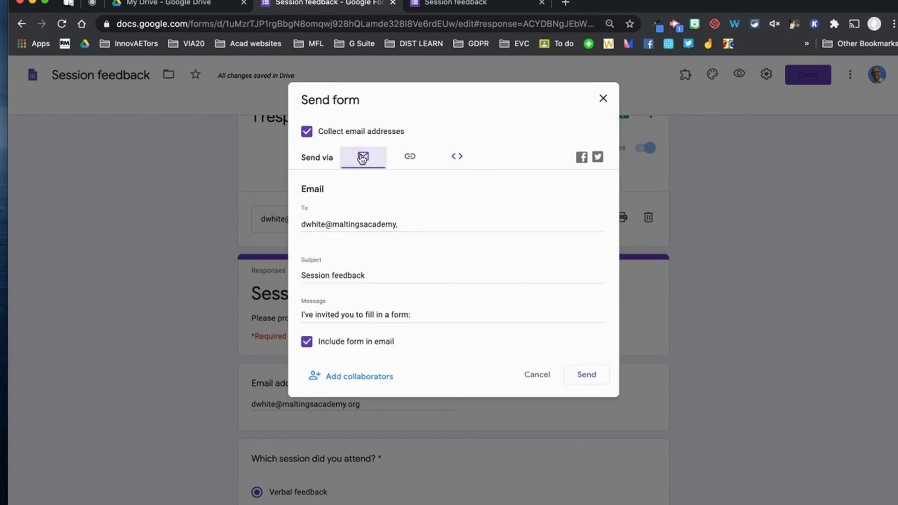
click(586, 376)
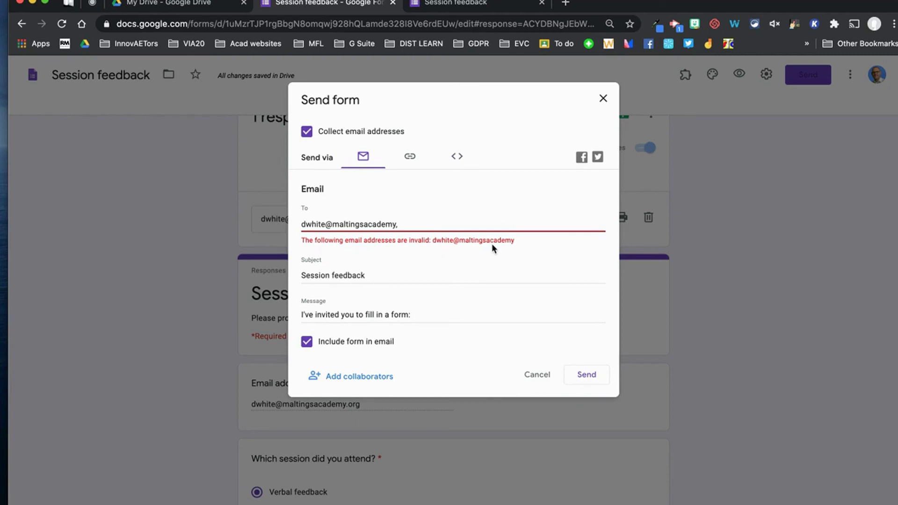
Close the sending options and save the form's settings.
click(603, 100)
click(766, 74)
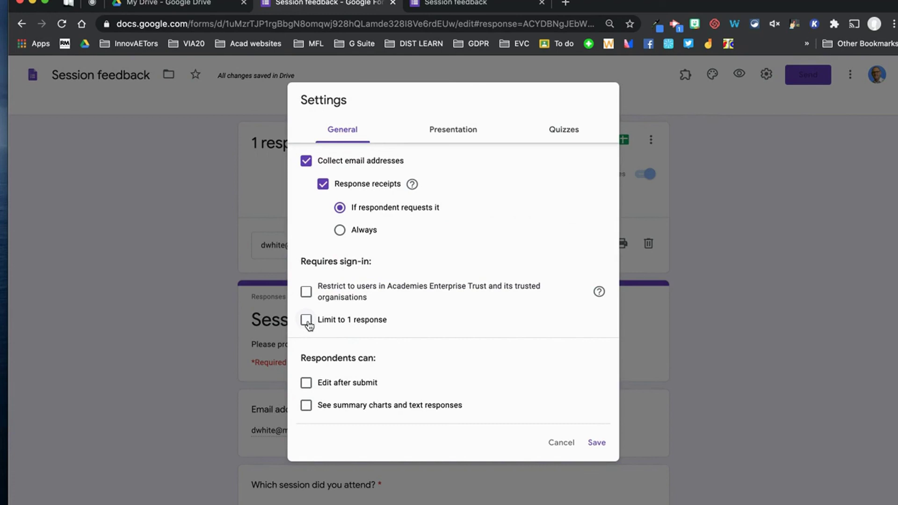
click(598, 443)
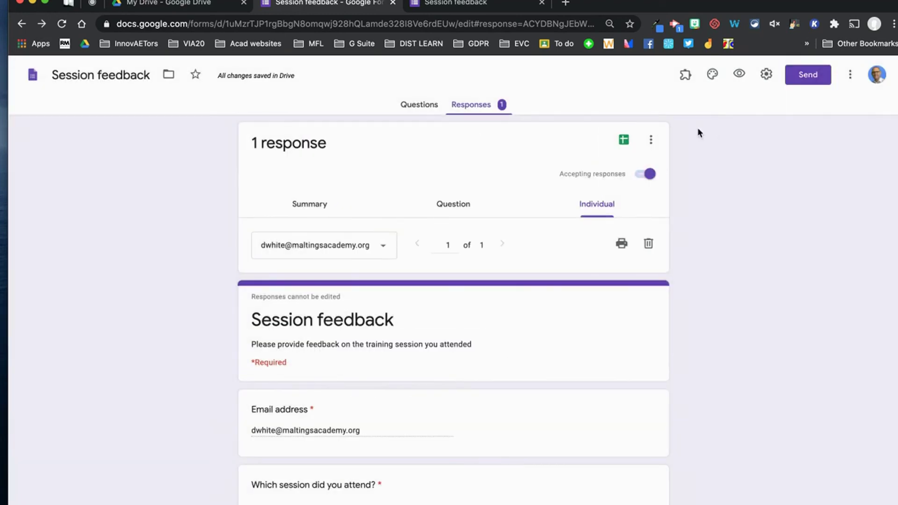
Email the form invitation to the contact's complete, valid address.
click(795, 76)
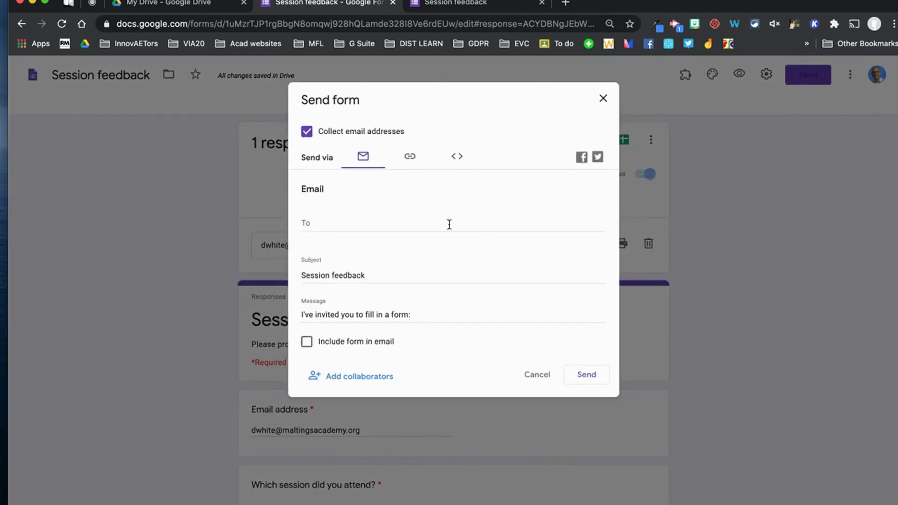
click(372, 226)
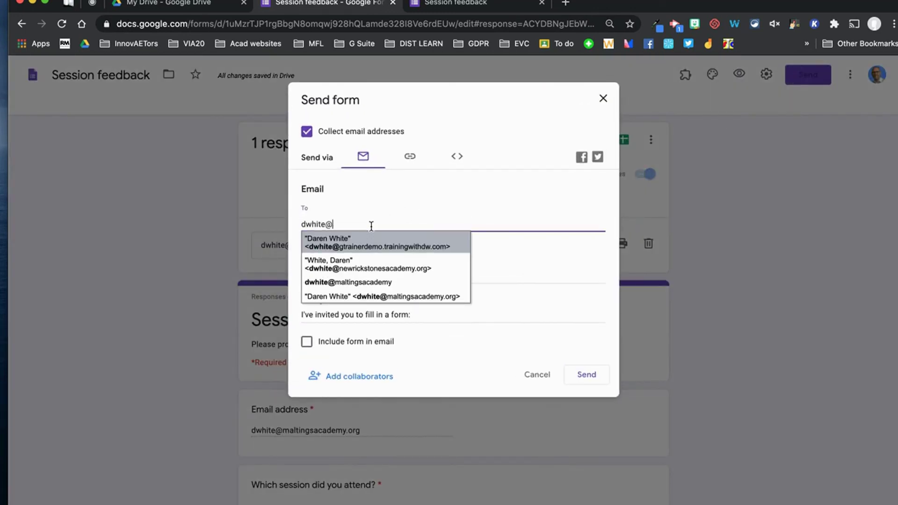
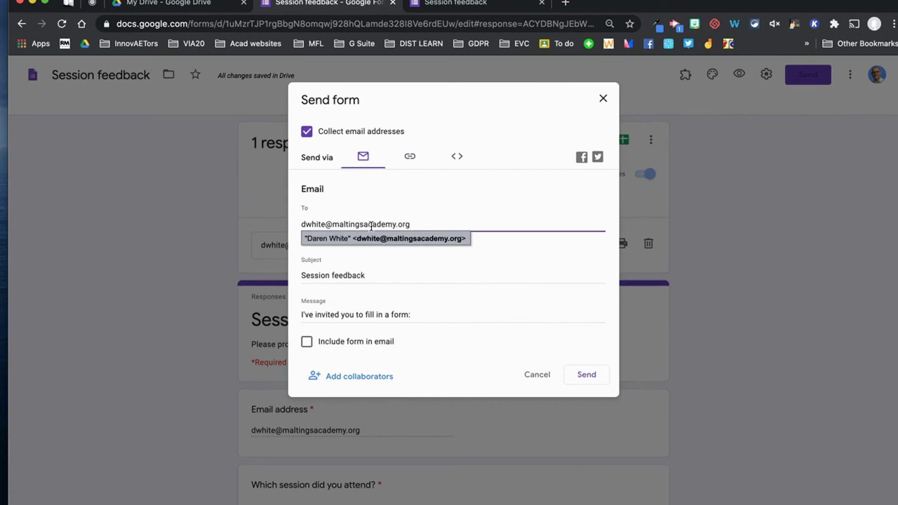
click(392, 238)
click(580, 377)
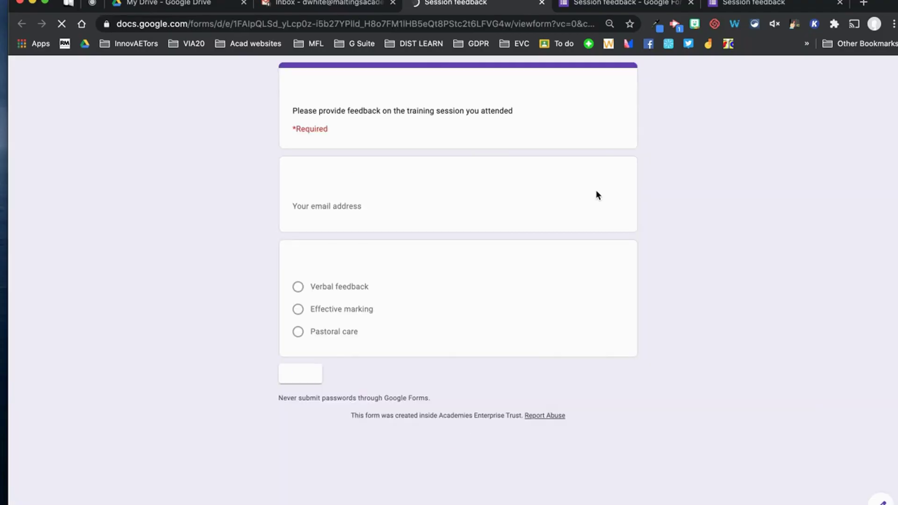
Enter the respondent email, choose Pastoral care, continue, and rate the session 4.
click(366, 206)
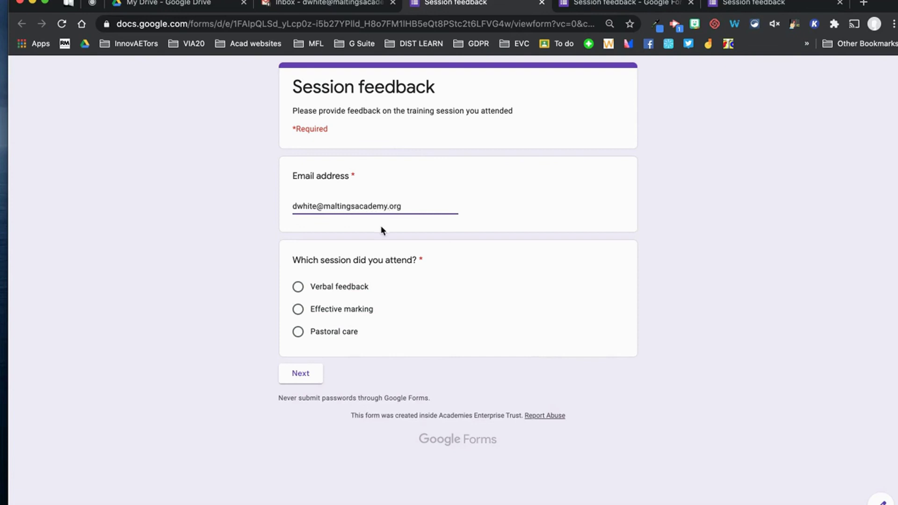
click(297, 332)
click(314, 380)
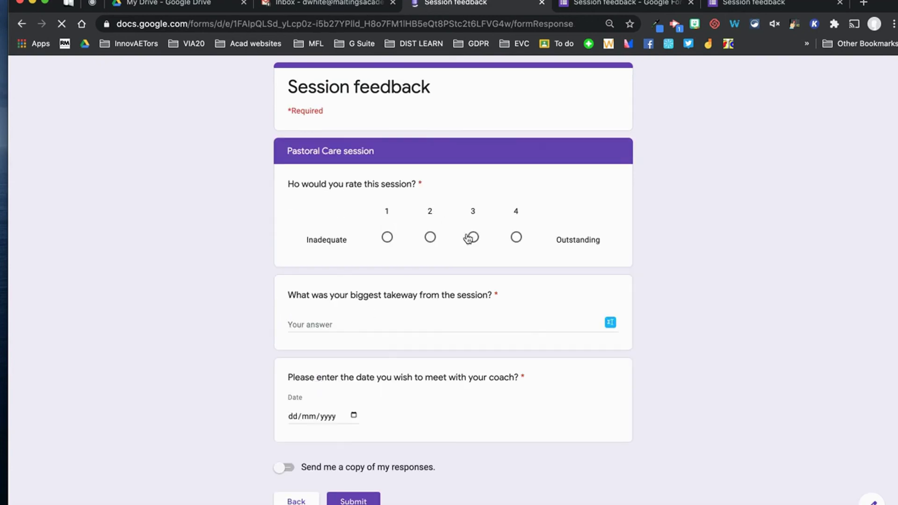
click(517, 238)
Answer takeaway 'Mental Health awareness for student', date 17 September 2020, request a copy, and submit.
click(437, 320)
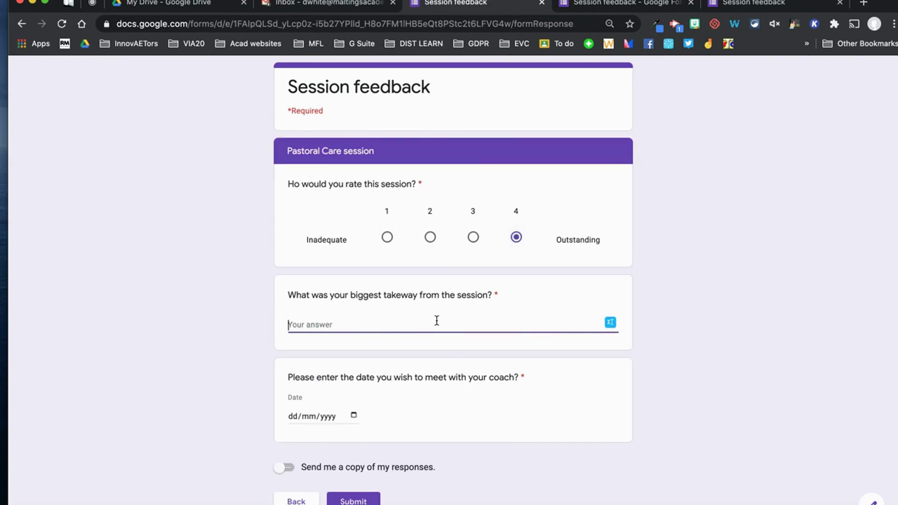
text(Mental Health awarene)
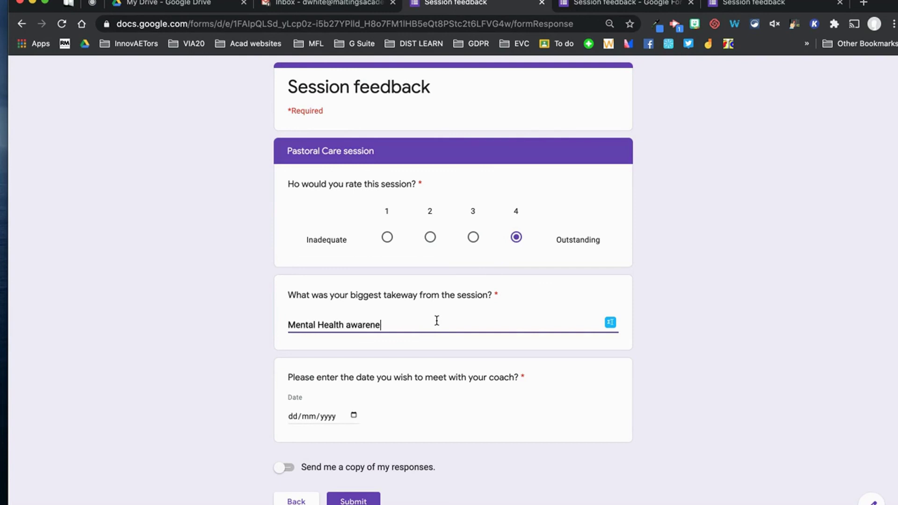
text(ss for student)
click(353, 415)
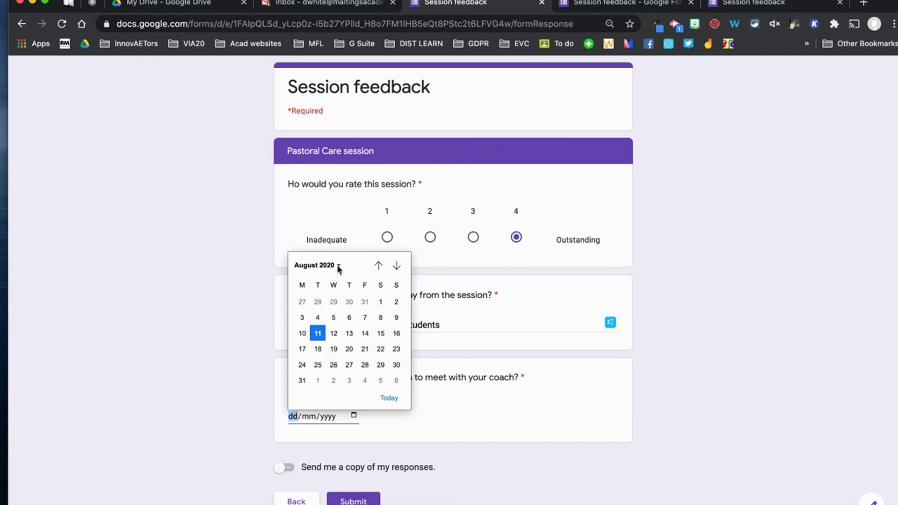
click(338, 266)
click(305, 340)
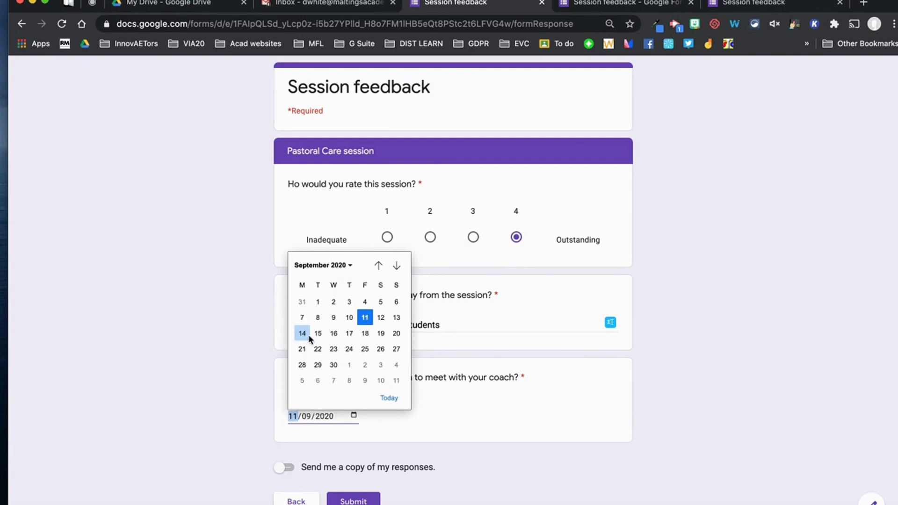
click(348, 334)
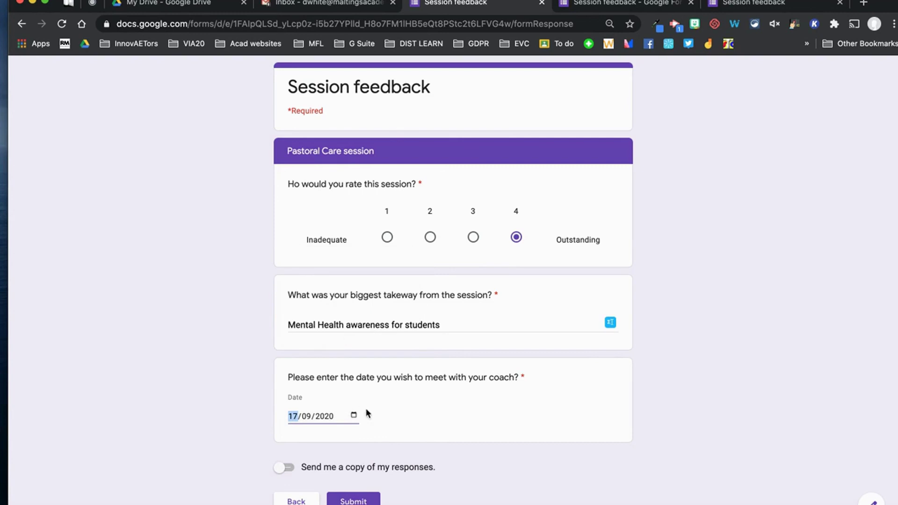
click(283, 467)
click(366, 502)
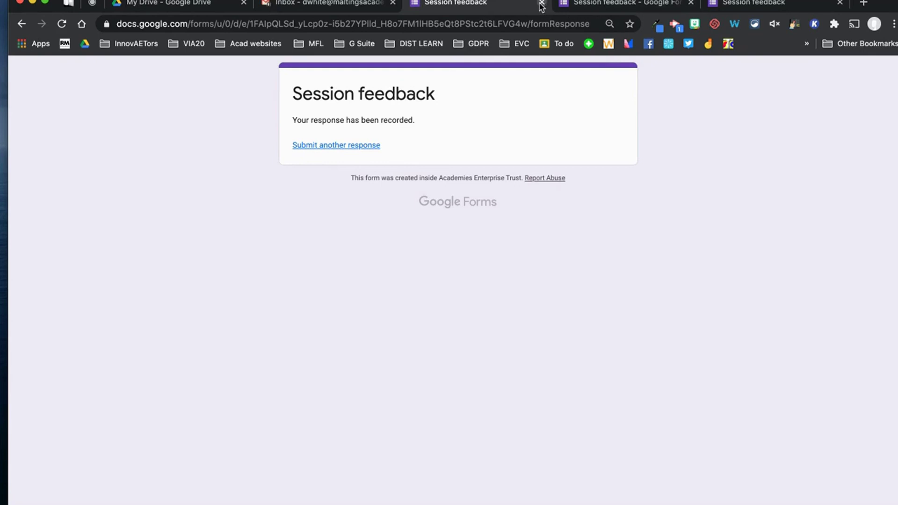
click(541, 4)
Close the extra form tab, view the second individual response, then the question-by-question view.
click(690, 4)
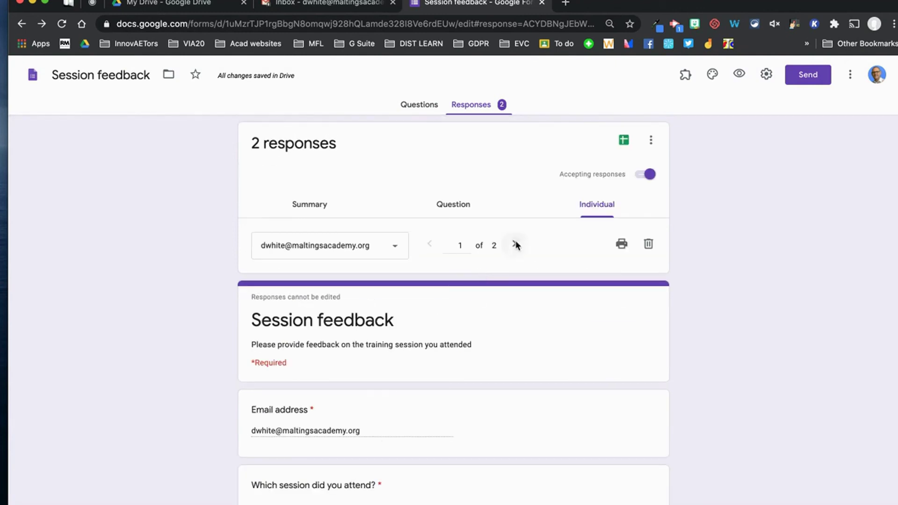
click(514, 245)
scroll(444, 388, down, 3)
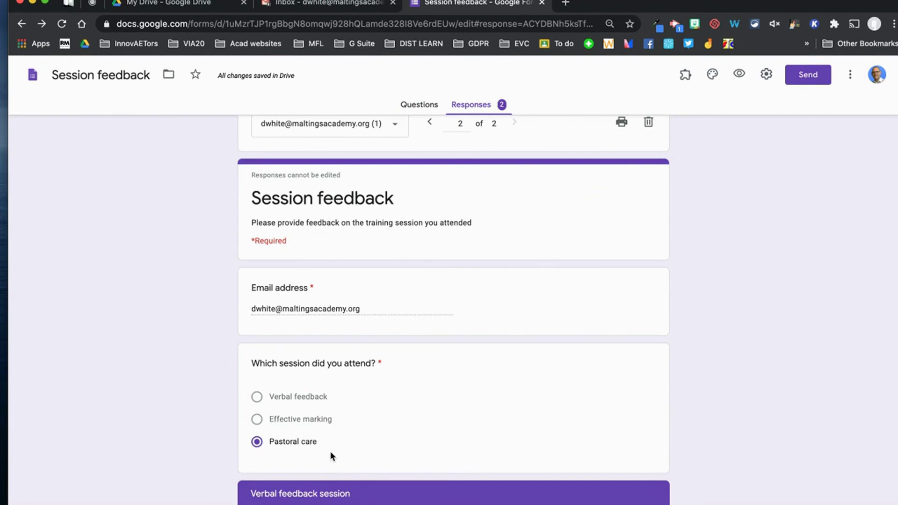
scroll(330, 451, up, 3)
click(464, 204)
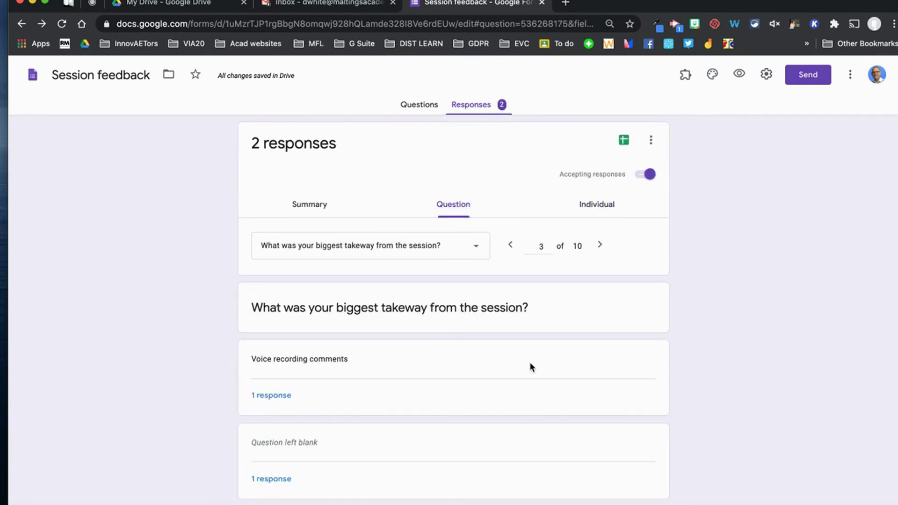
scroll(489, 365, down, 1)
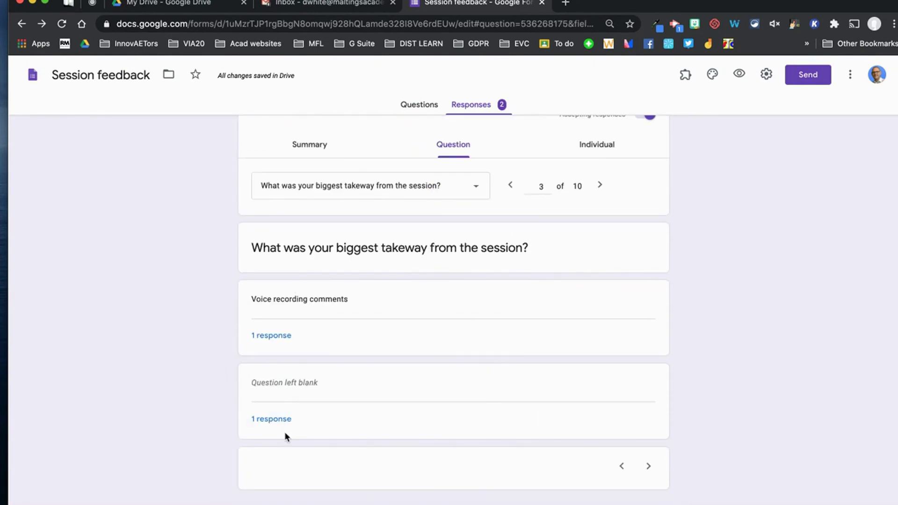
scroll(564, 465, up, 1)
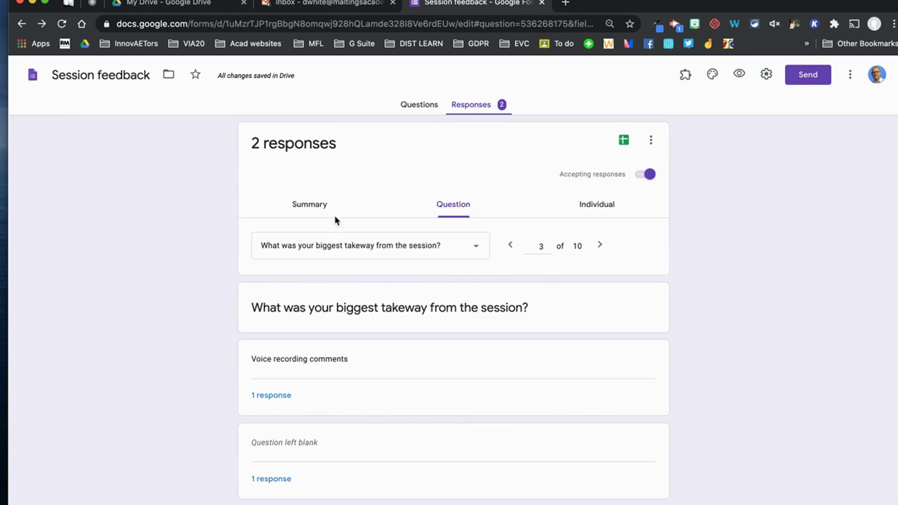
Scroll through the Summary charts showing the 50/50 Verbal feedback and Pastoral care split.
click(309, 206)
scroll(423, 437, down, 2)
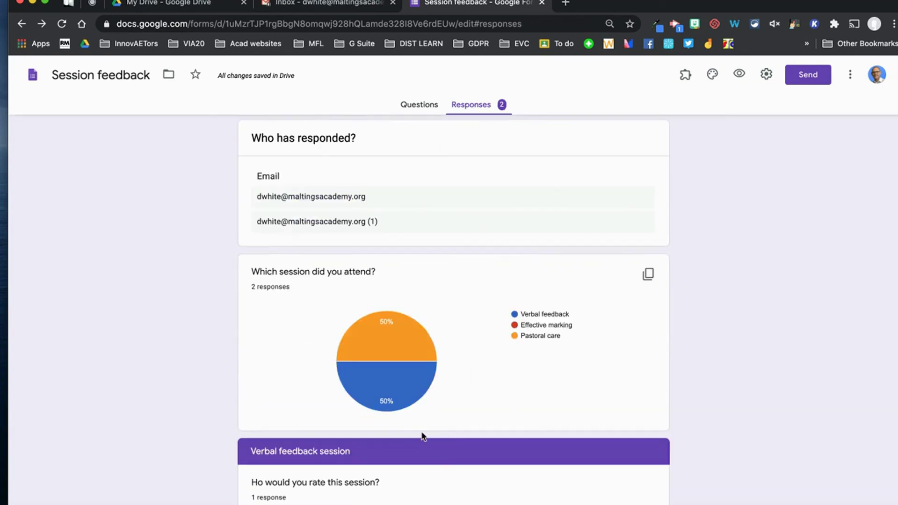
scroll(571, 387, down, 4)
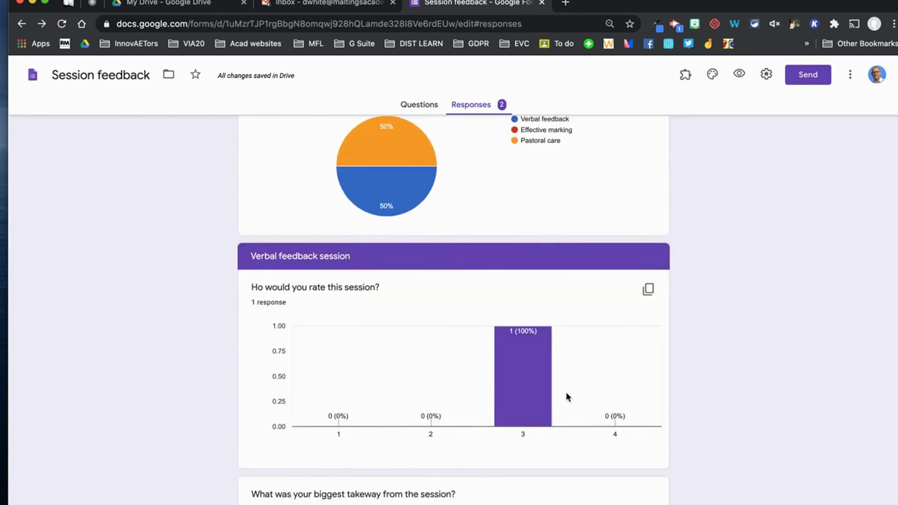
scroll(566, 397, down, 5)
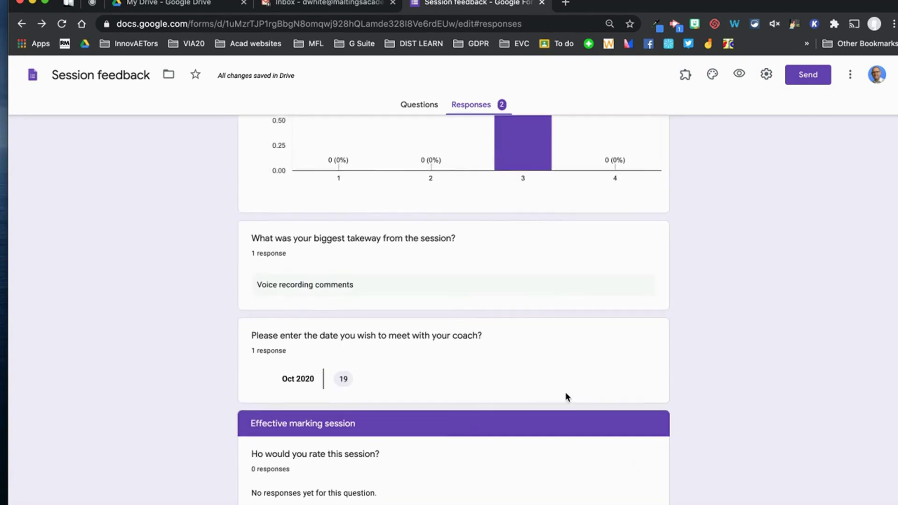
scroll(565, 395, up, 5)
scroll(565, 395, down, 1)
scroll(538, 380, down, 5)
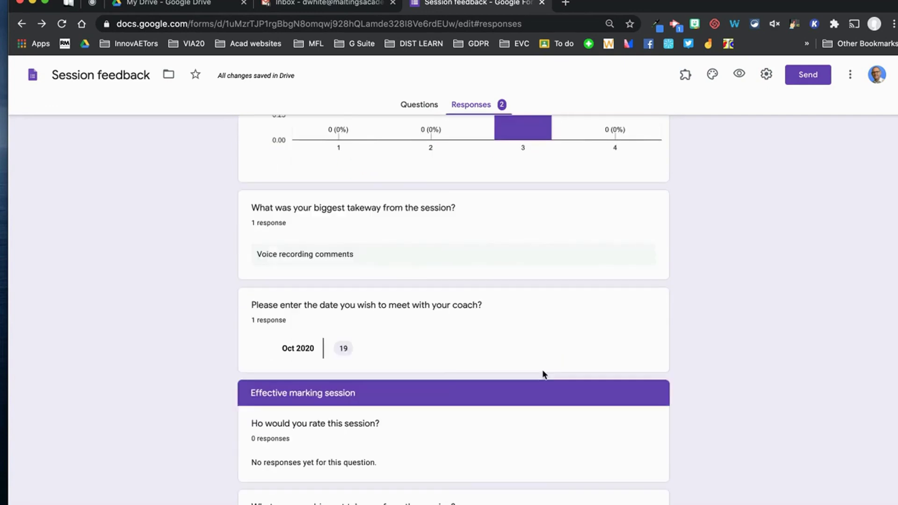
scroll(543, 374, down, 9)
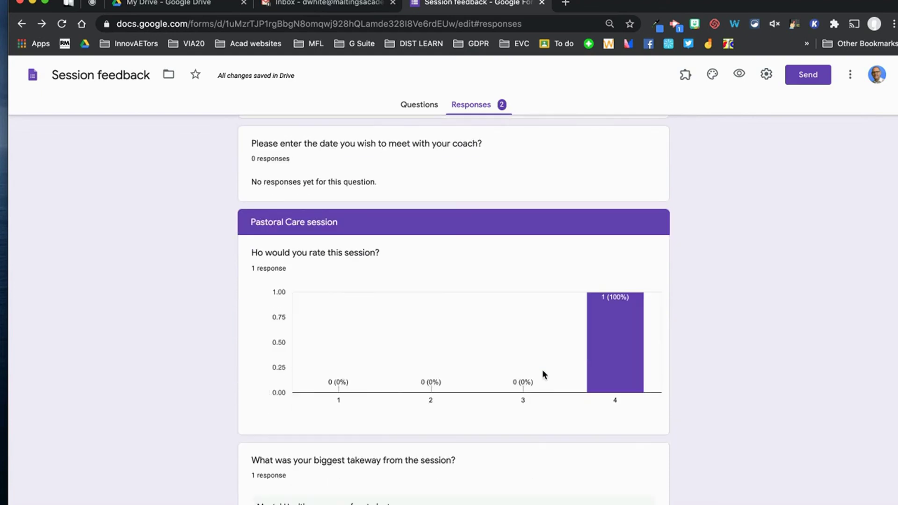
scroll(553, 456, down, 3)
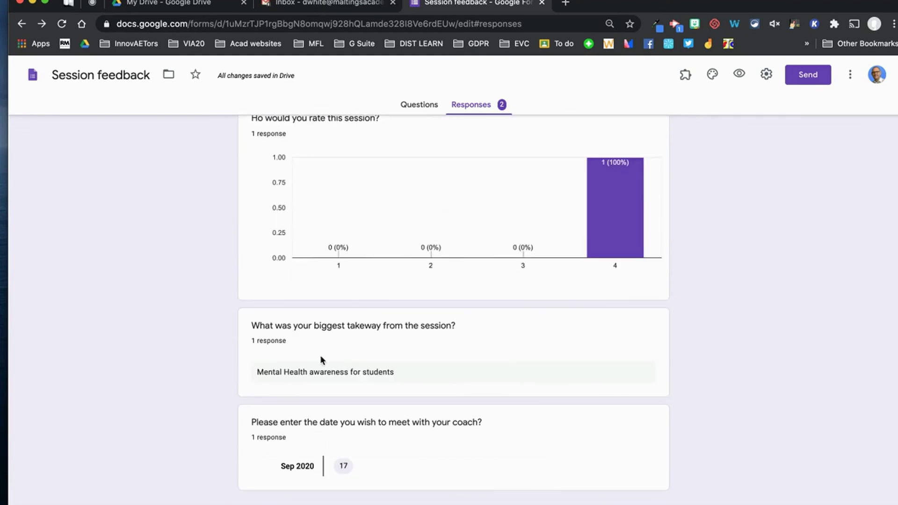
scroll(427, 452, up, 10)
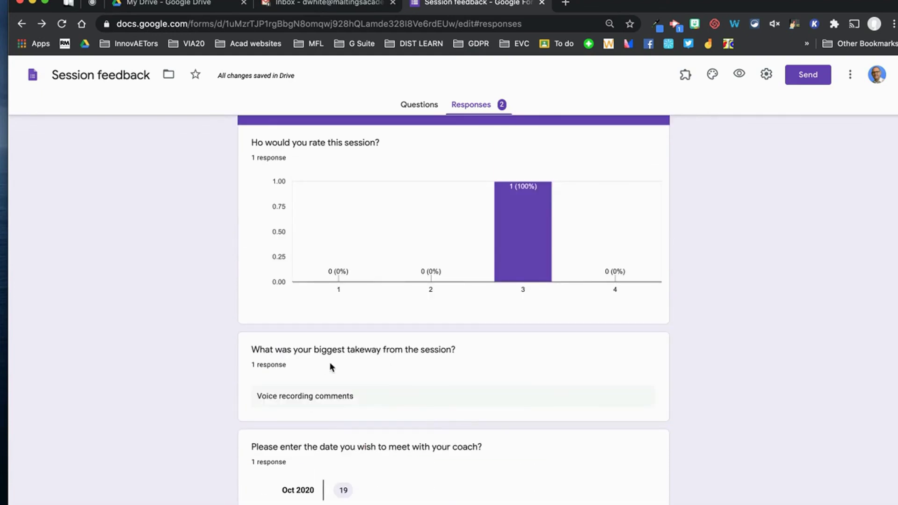
scroll(418, 397, up, 8)
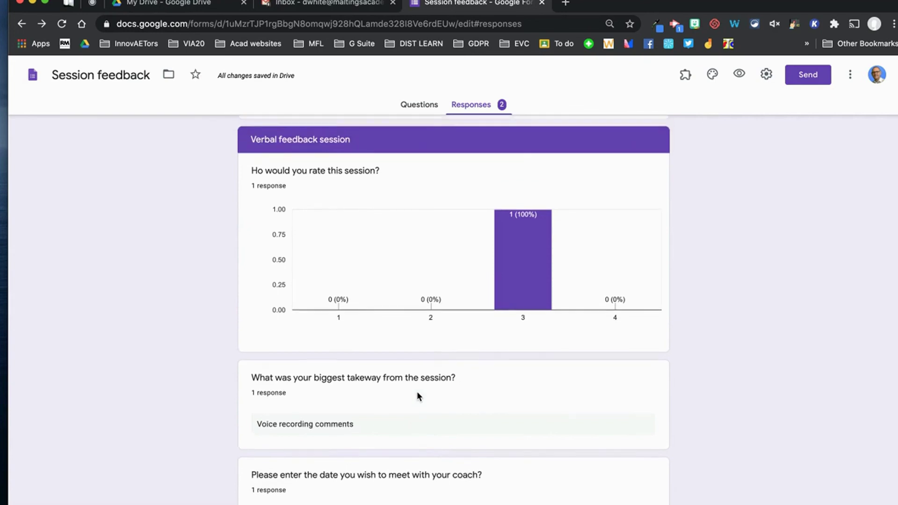
scroll(417, 391, up, 2)
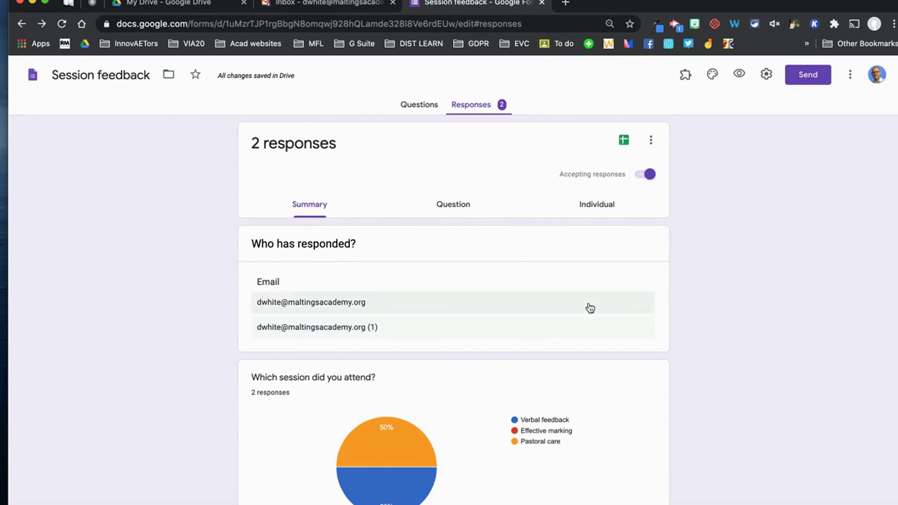
Create a new linked 'Session feedback (Responses)' spreadsheet and scan its response columns.
click(625, 141)
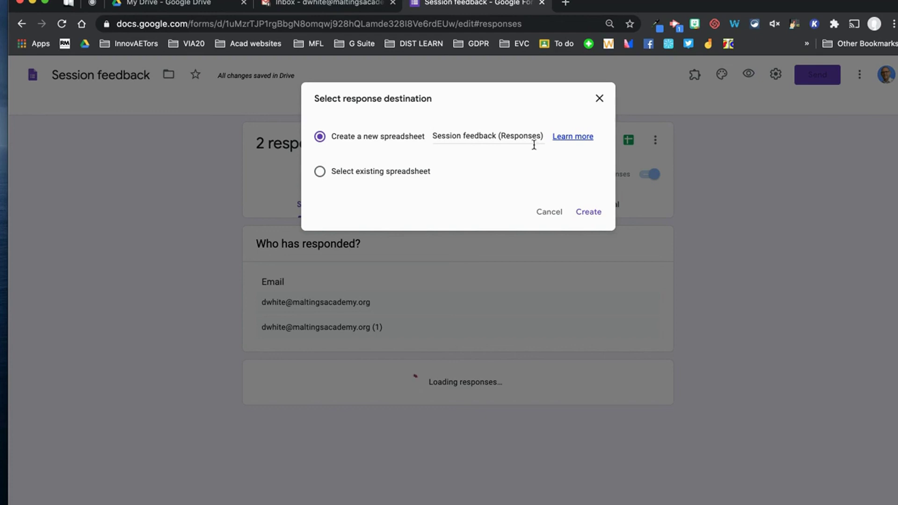
click(588, 212)
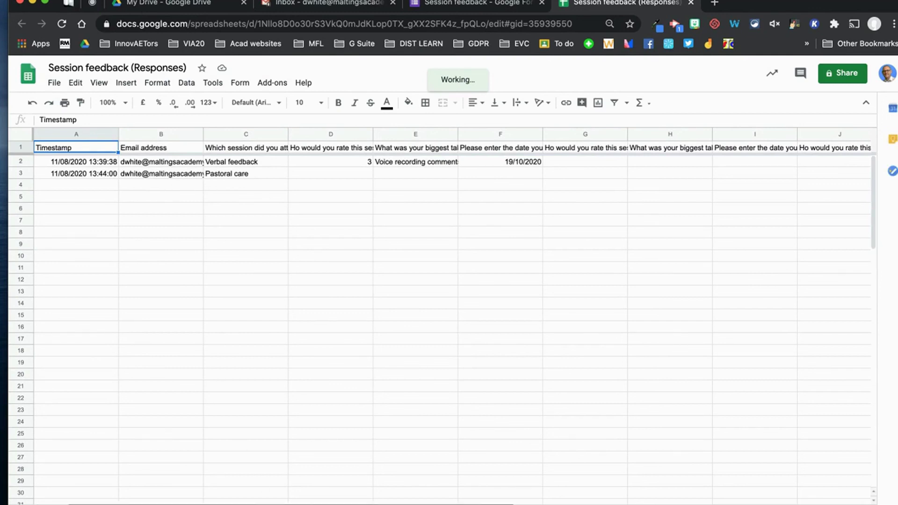
scroll(449, 309, right, 5)
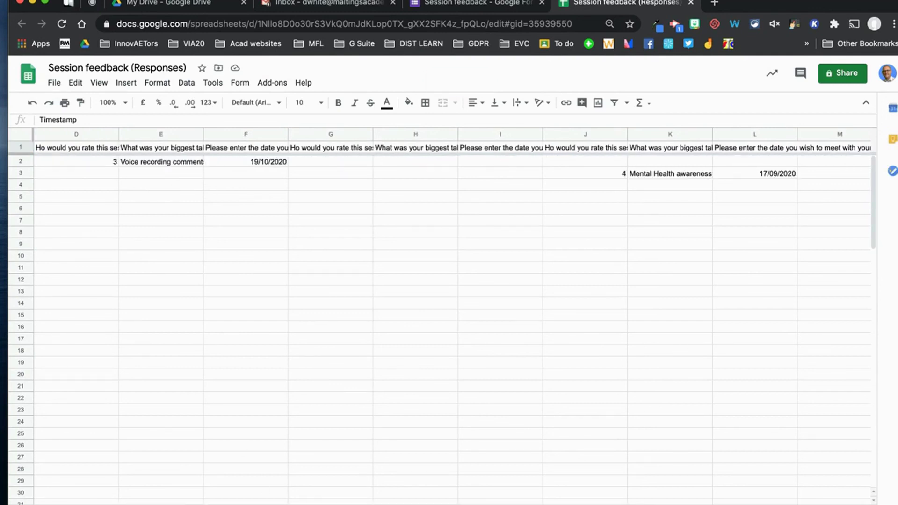
scroll(449, 309, right, 3)
scroll(449, 309, right, 1)
scroll(449, 309, left, 8)
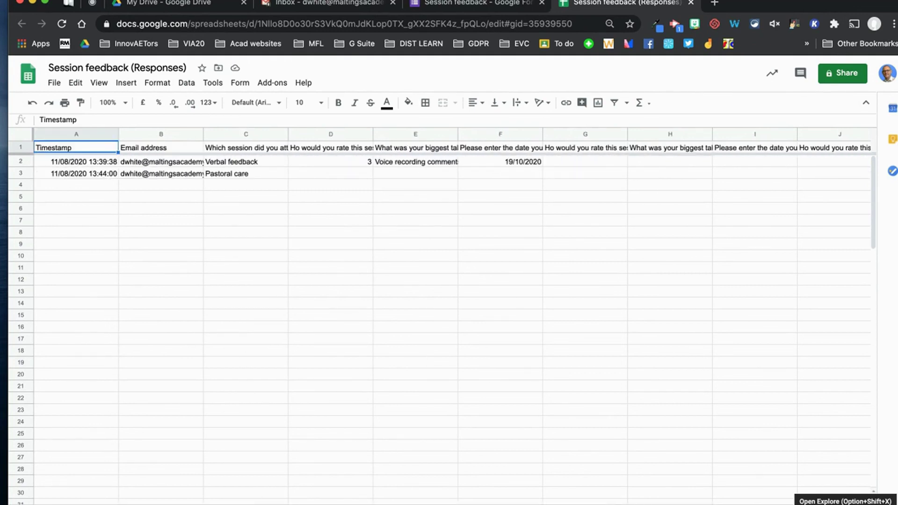
Browse the Explore insights for the response data, then close the panel.
click(879, 502)
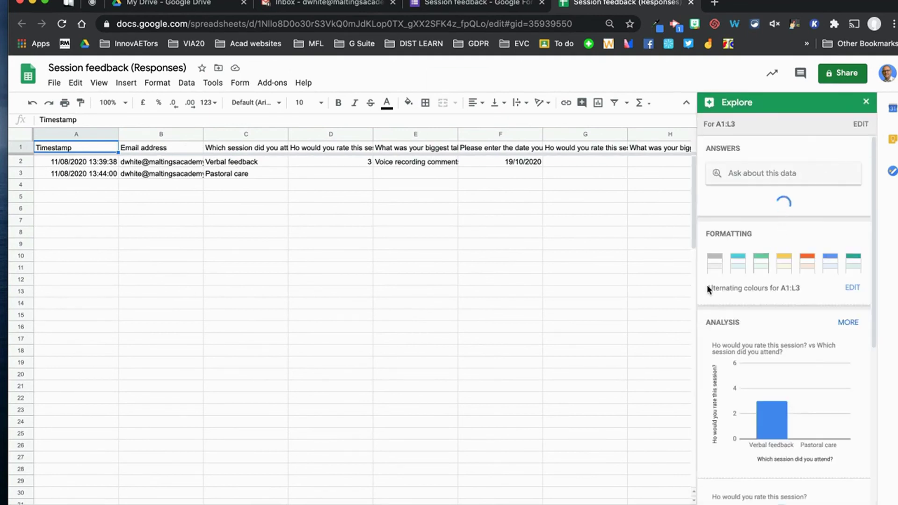
scroll(757, 337, down, 5)
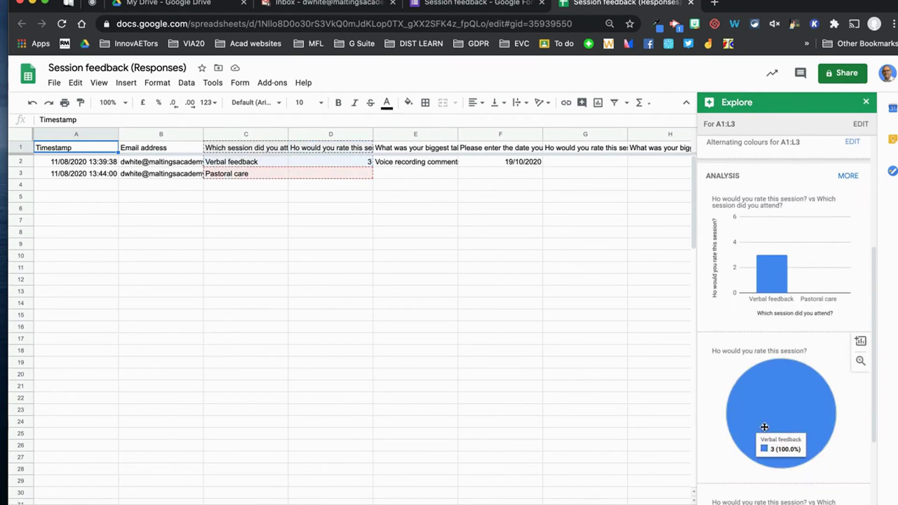
scroll(789, 343, down, 3)
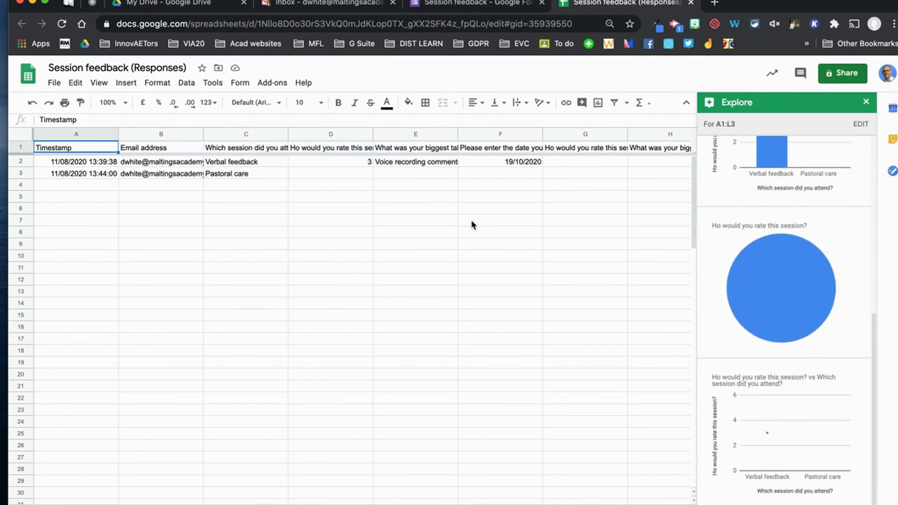
click(866, 104)
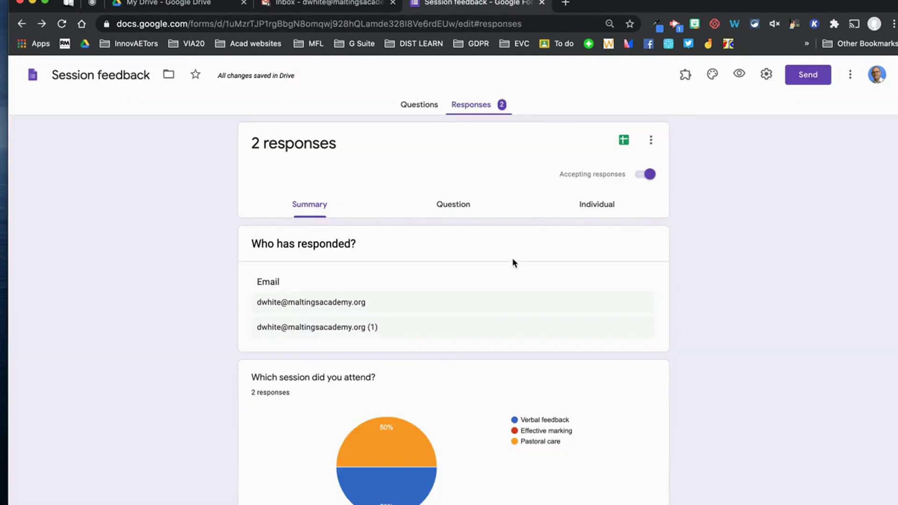
Return to the form's Questions view, then switch to the pinned WeVideo editor tab.
click(409, 106)
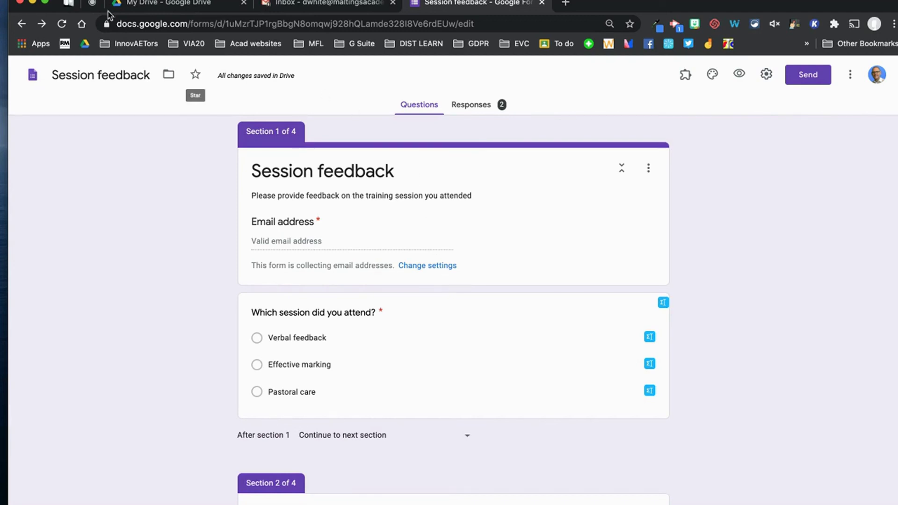
click(92, 3)
mouse_move(381, 502)
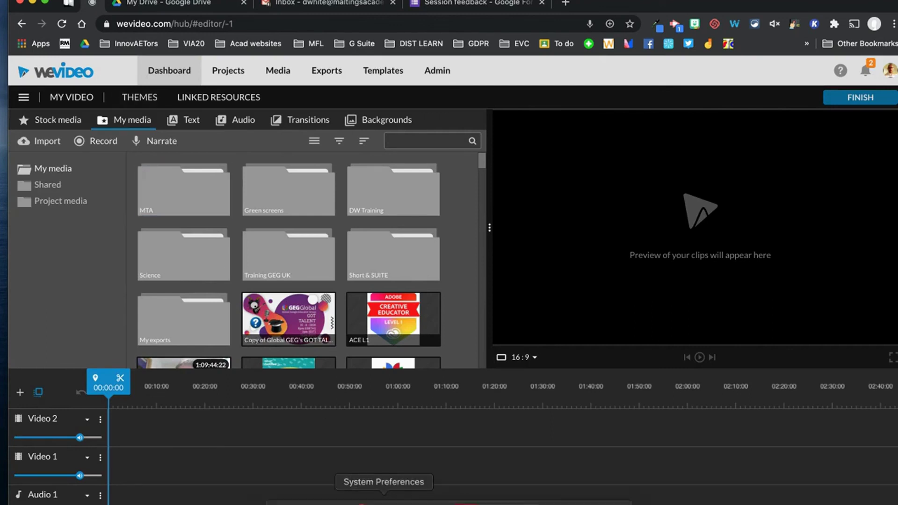